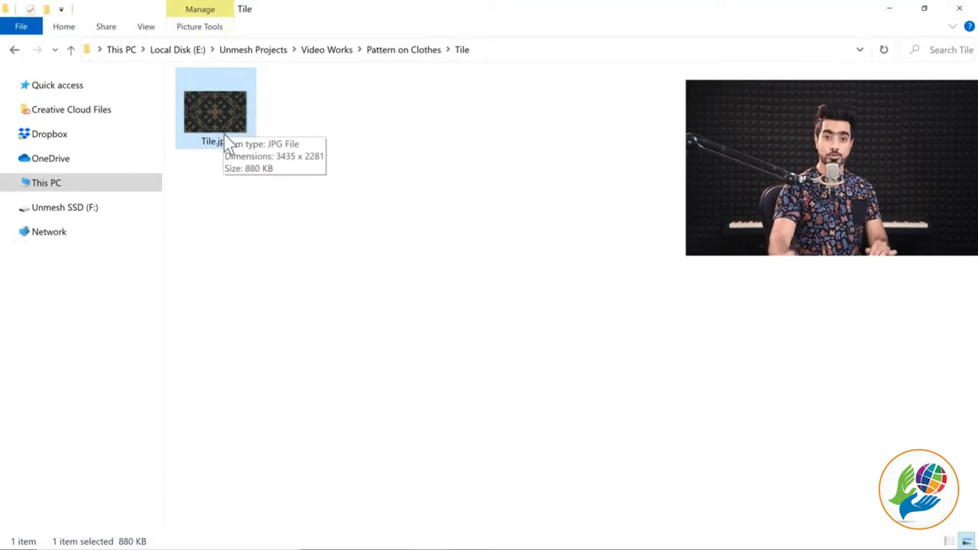
# - Open Tile.jpg from the Tile folder as its own document in Photoshop
pyautogui.moveTo(227, 124); pyautogui.dragTo(337, 274)
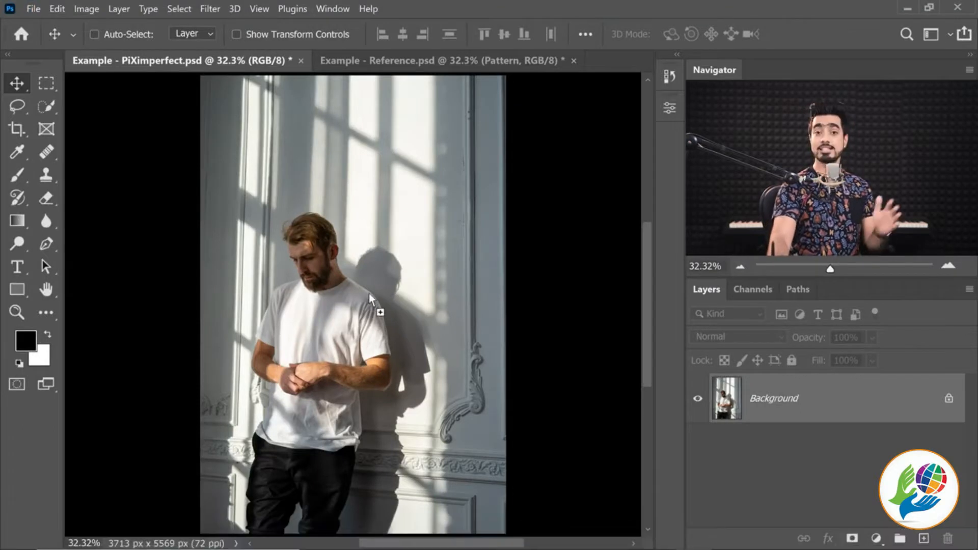
pyautogui.moveTo(485, 195); pyautogui.dragTo(631, 63)
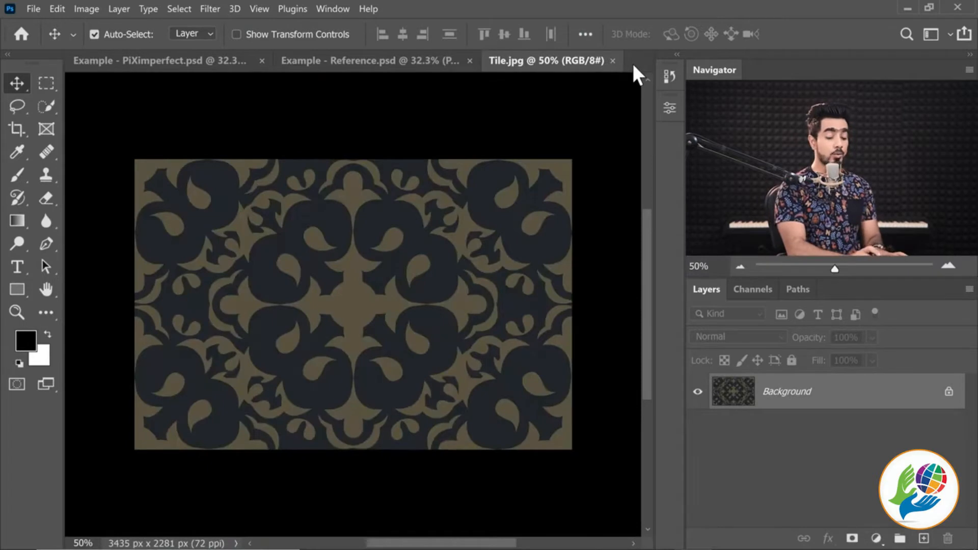
pyautogui.hotkey('ctrl', '0')
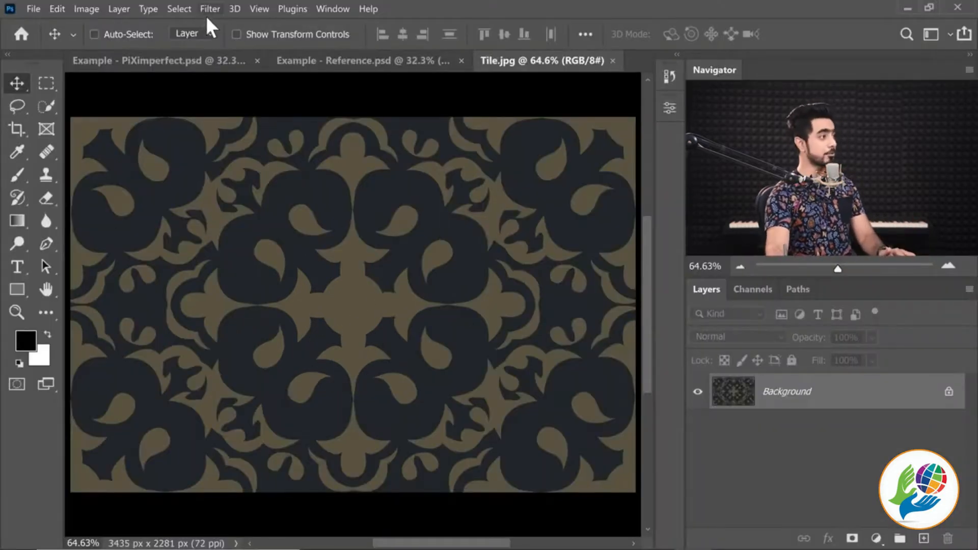
# - Start a Color Range selection on the tile image, trying the navy colour and Cyans before choosing Sampled Colors
pyautogui.click(181, 9)
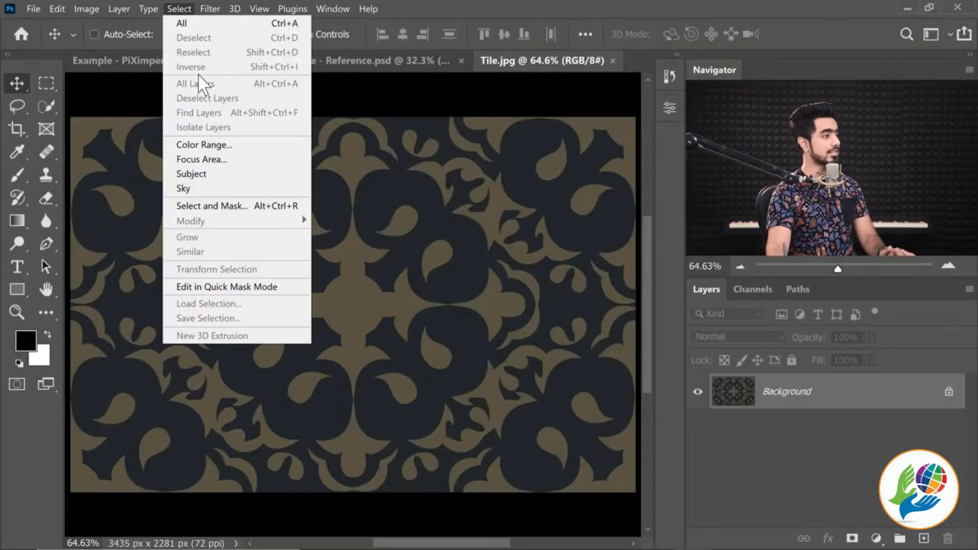
pyautogui.click(222, 146)
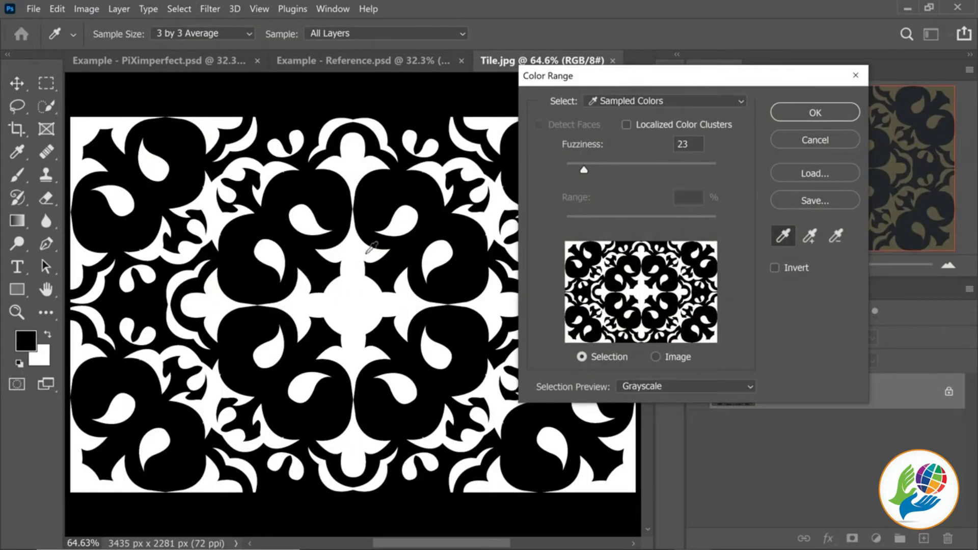
pyautogui.click(381, 220)
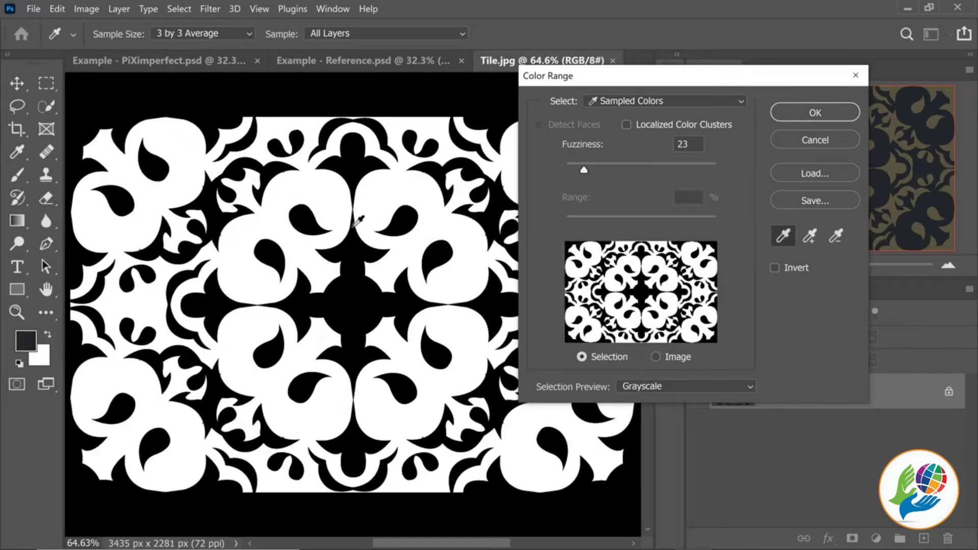
pyautogui.click(646, 181)
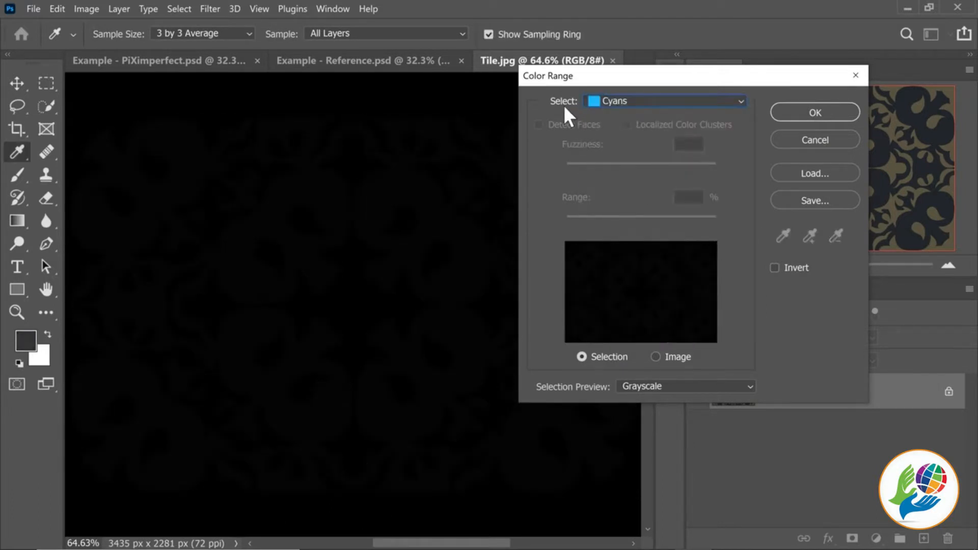
pyautogui.click(597, 102)
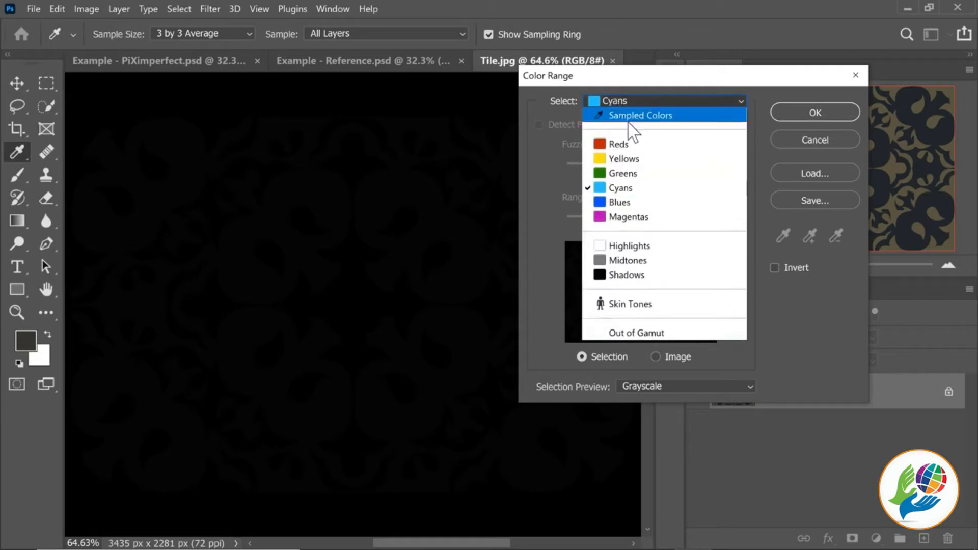
pyautogui.click(632, 116)
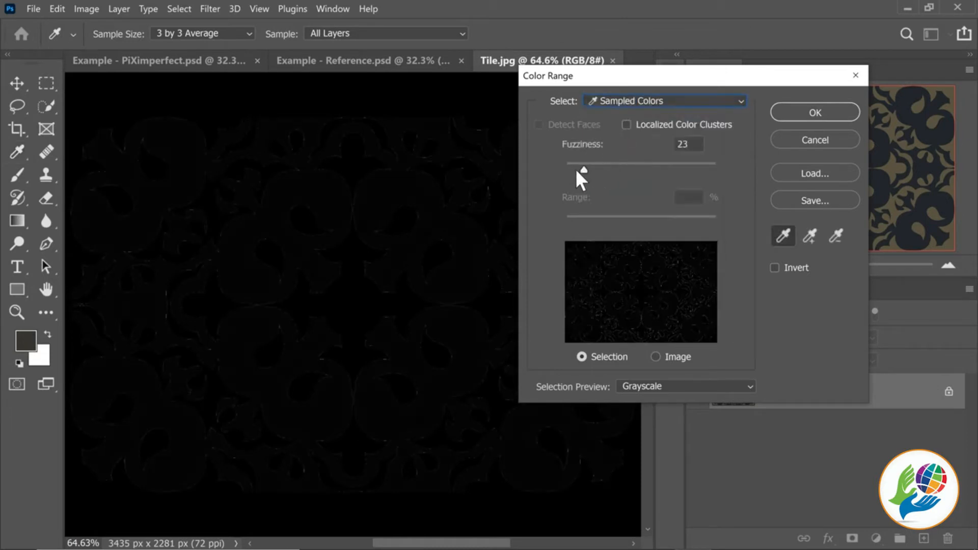
# - Set the Color Range fuzziness to 0, sample the tile's gold motif colour and use a Grayscale selection preview
pyautogui.moveTo(574, 170); pyautogui.dragTo(558, 182)
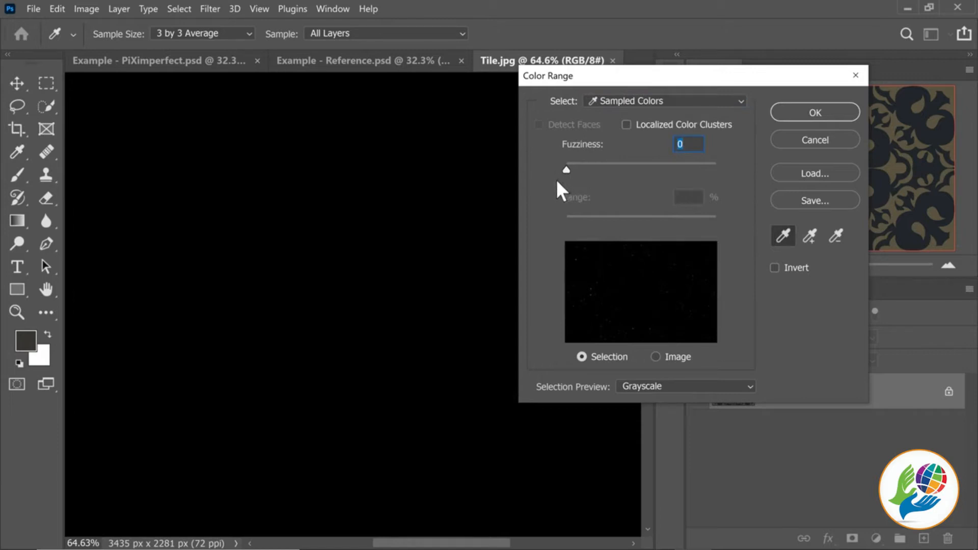
pyautogui.click(655, 387)
pyautogui.click(655, 400)
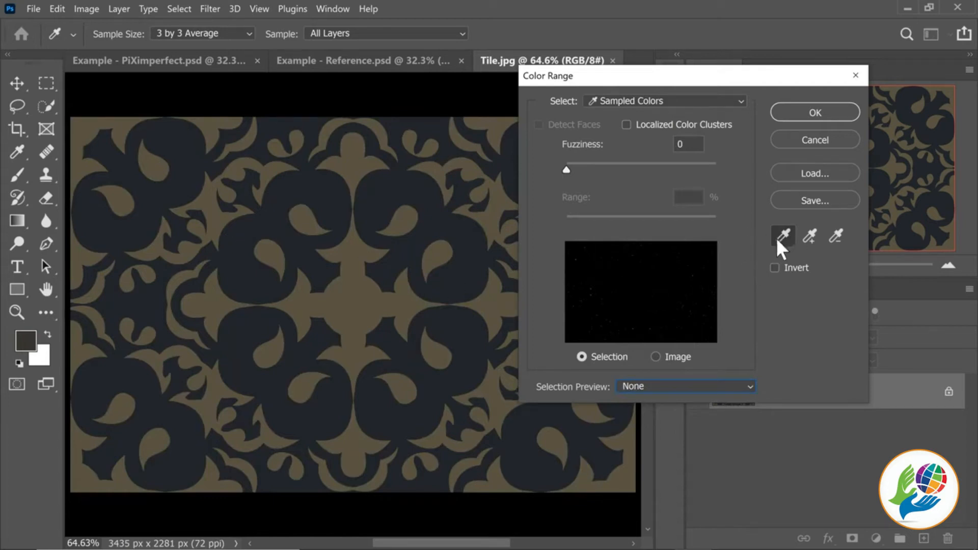
pyautogui.click(342, 305)
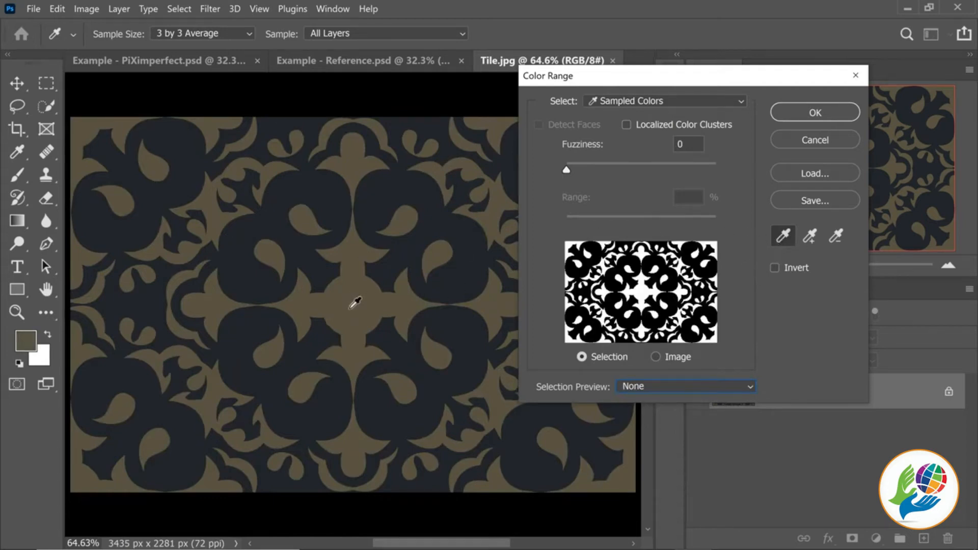
pyautogui.click(648, 385)
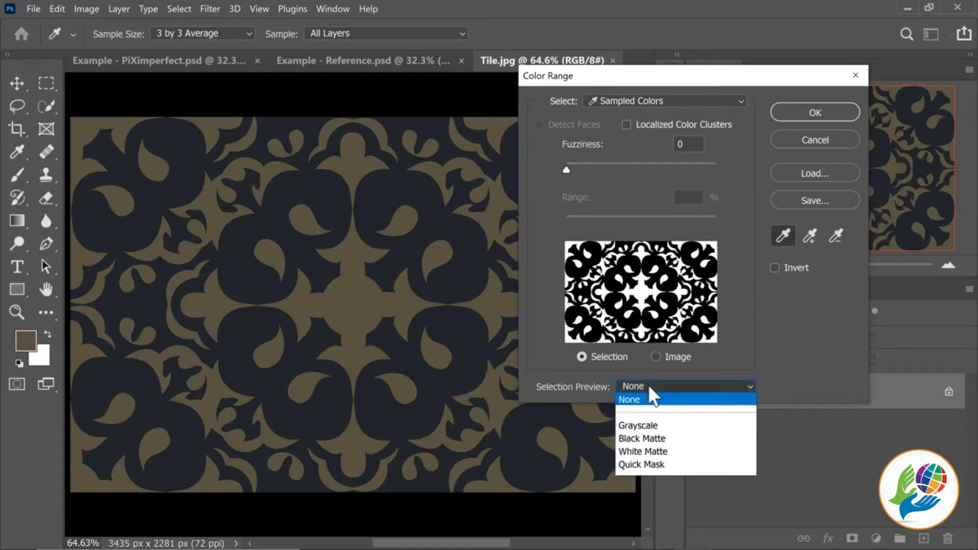
pyautogui.click(642, 423)
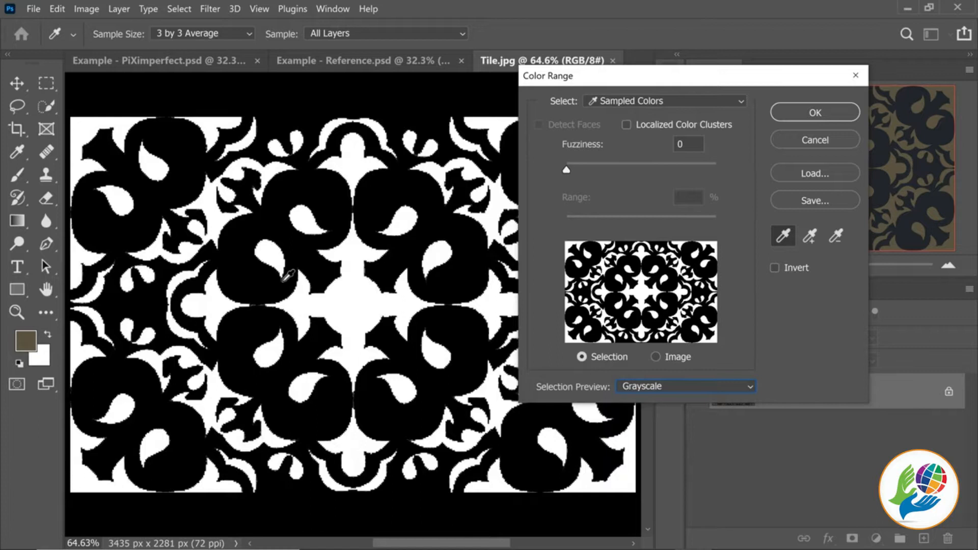
# - Check the motif edges up close at different fuzziness values, set Fuzziness to 42 and apply the Color Range selection
pyautogui.moveTo(362, 242); pyautogui.dragTo(435, 244)
pyautogui.moveTo(566, 169); pyautogui.dragTo(584, 174)
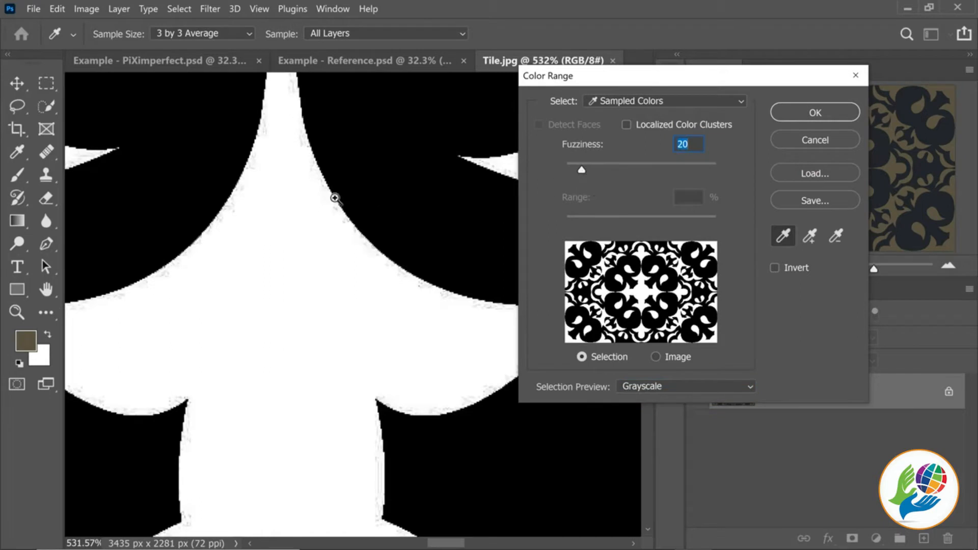
pyautogui.moveTo(332, 197); pyautogui.dragTo(376, 209)
pyautogui.moveTo(585, 169); pyautogui.dragTo(606, 174)
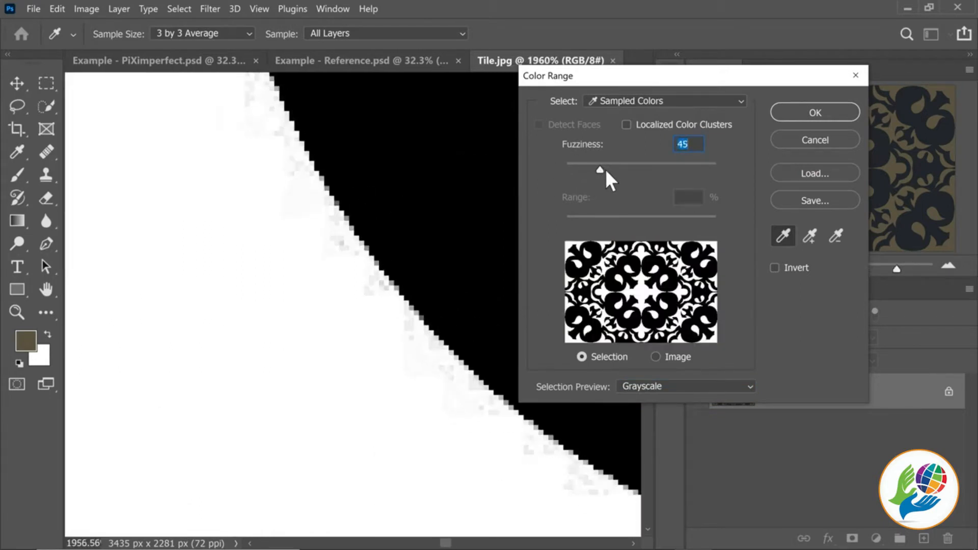
pyautogui.click(657, 165)
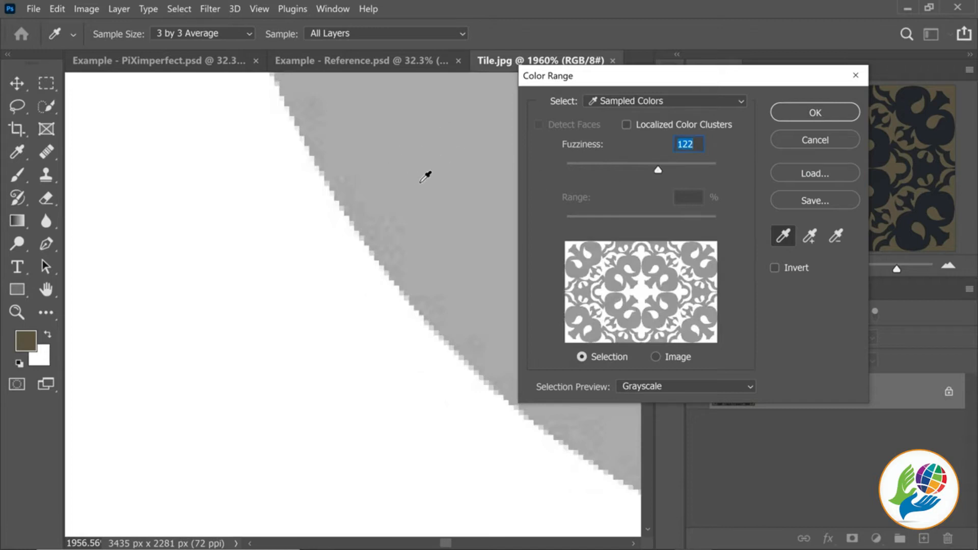
pyautogui.moveTo(592, 165)
pyautogui.mouseDown()
pyautogui.moveTo(618, 169)
pyautogui.moveTo(598, 166)
pyautogui.mouseUp()
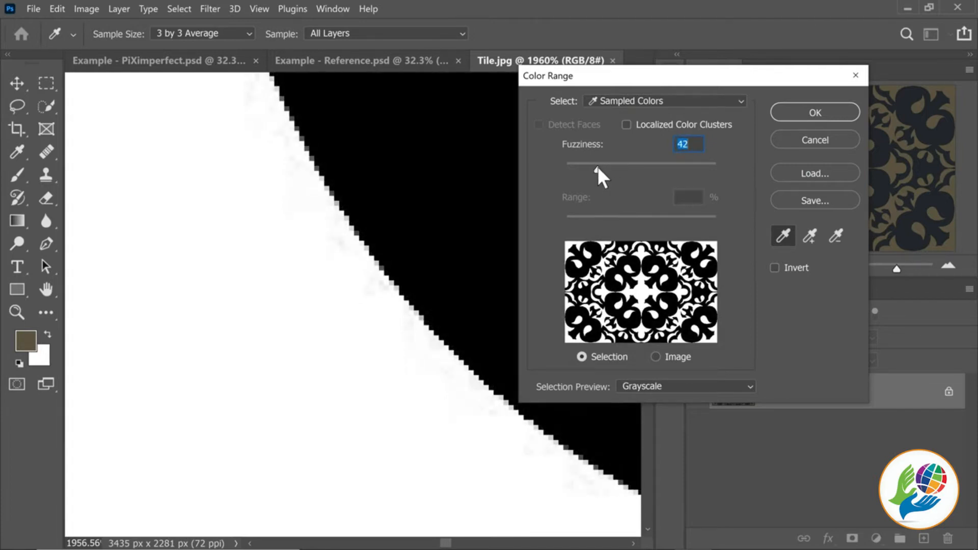
pyautogui.click(817, 110)
pyautogui.hotkey('ctrl', '0')
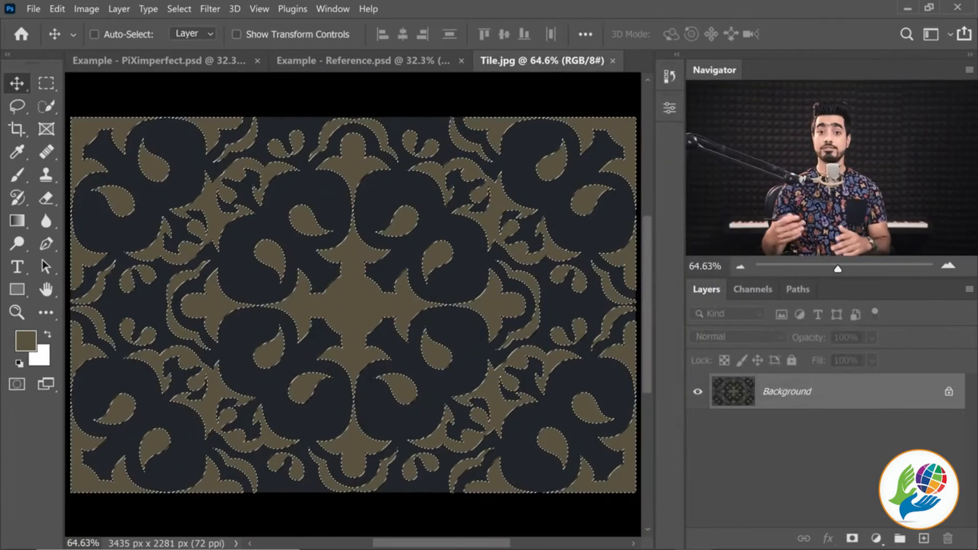
# - Fill the selected motif with a white Solid Color fill layer and hide the Background layer
pyautogui.click(875, 539)
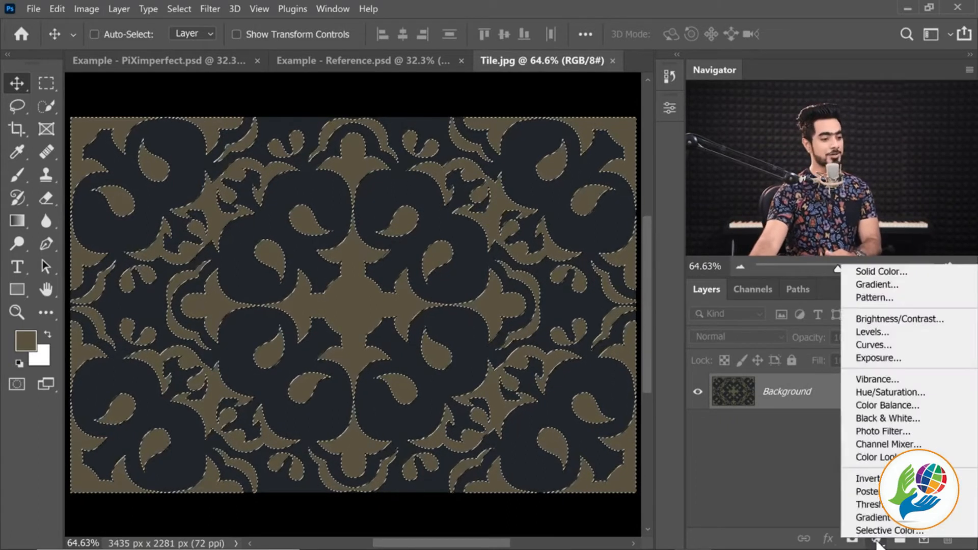
pyautogui.click(870, 275)
pyautogui.moveTo(566, 273); pyautogui.dragTo(516, 227)
pyautogui.click(857, 221)
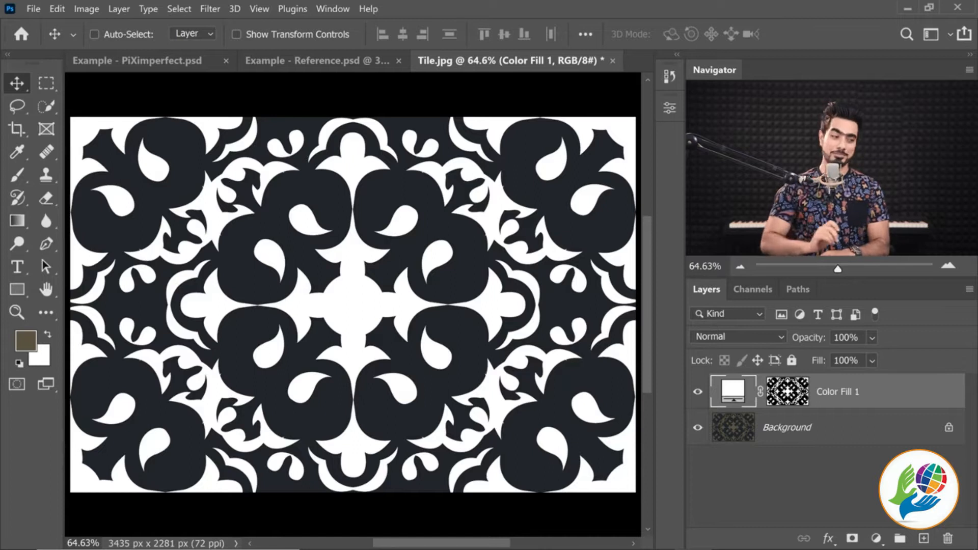
pyautogui.click(697, 427)
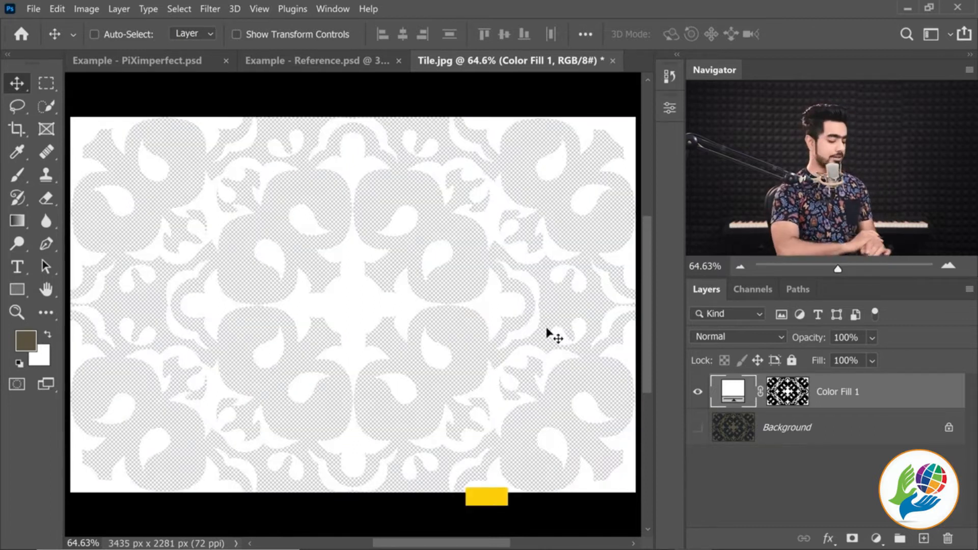
# - Define the whole canvas as a pattern named "Tile 1" and clear the selection
pyautogui.hotkey('ctrl', 'a')
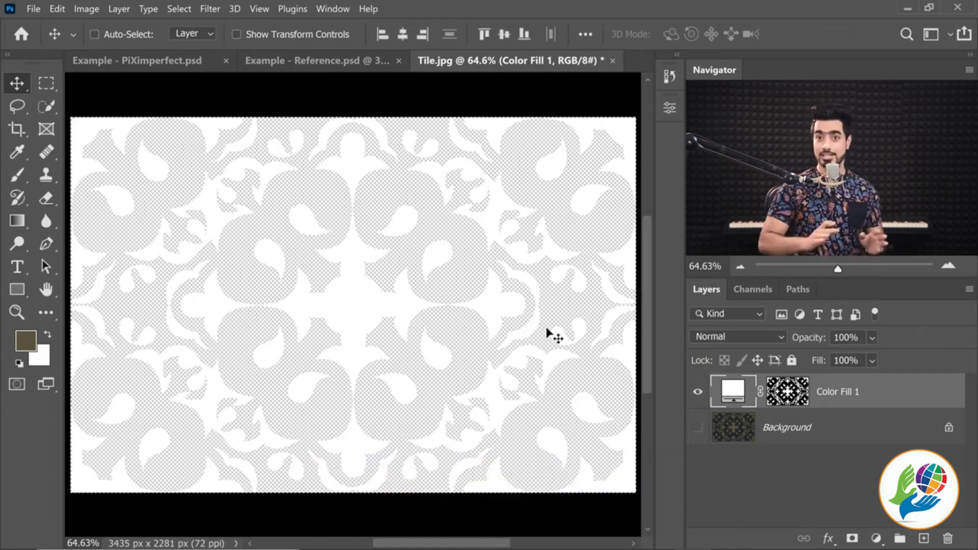
pyautogui.click(57, 9)
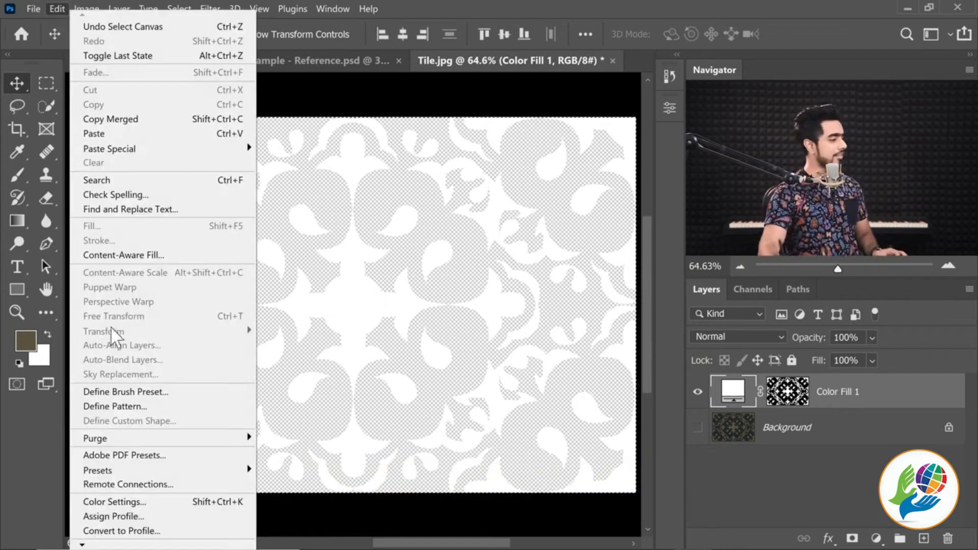
pyautogui.click(122, 406)
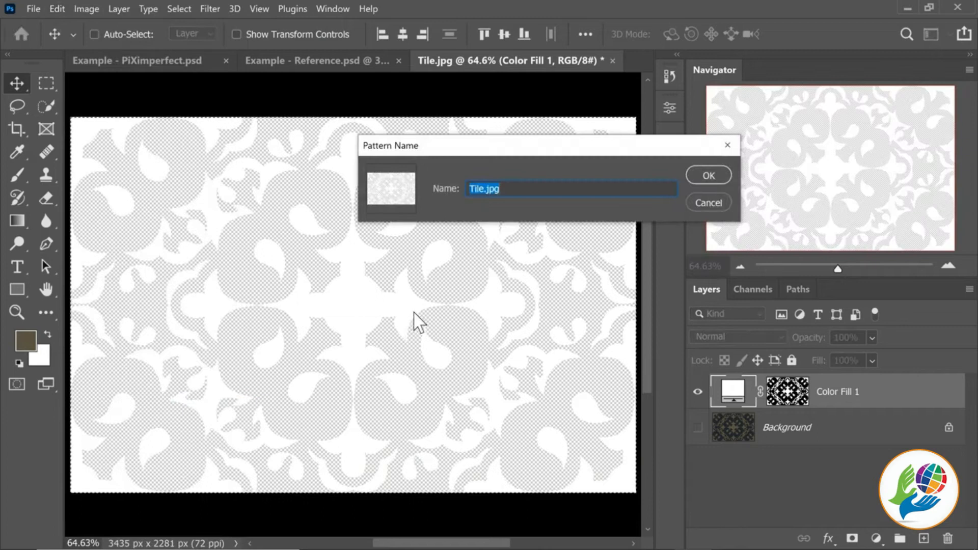
pyautogui.write('Tile 1')
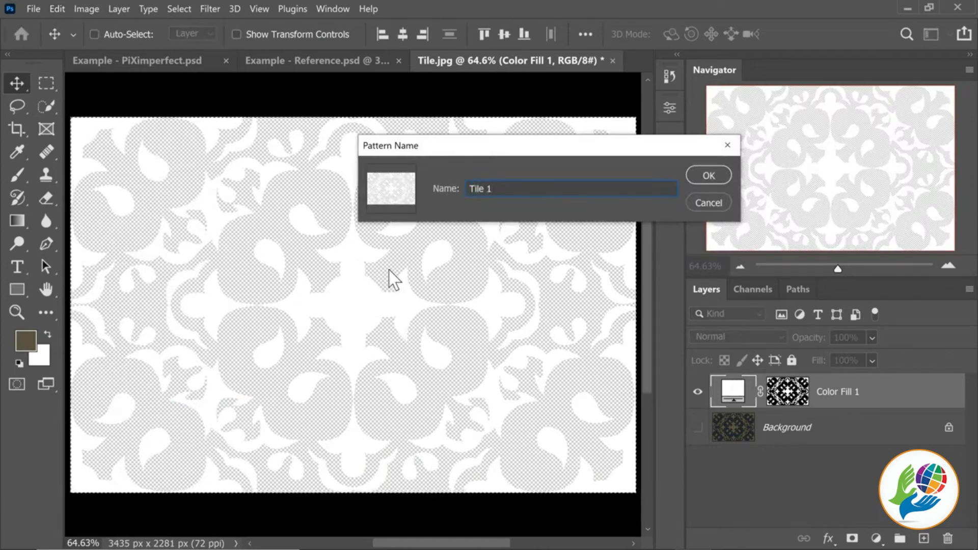
pyautogui.click(709, 177)
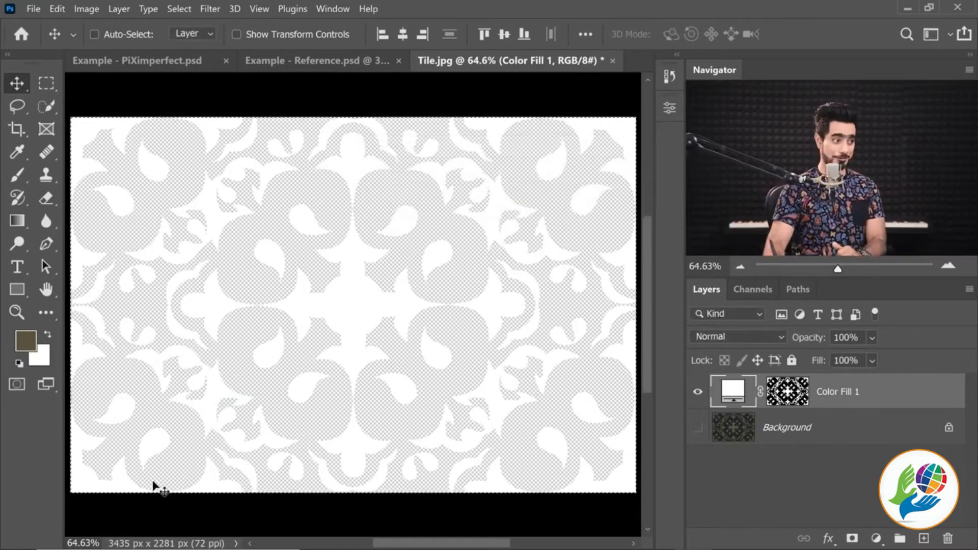
pyautogui.press('ctrl')
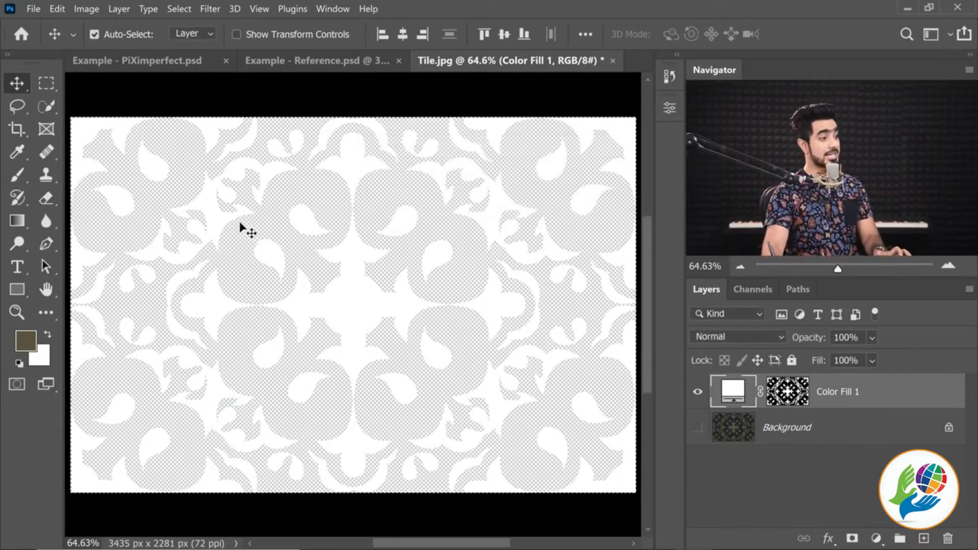
pyautogui.hotkey('ctrl', 'd')
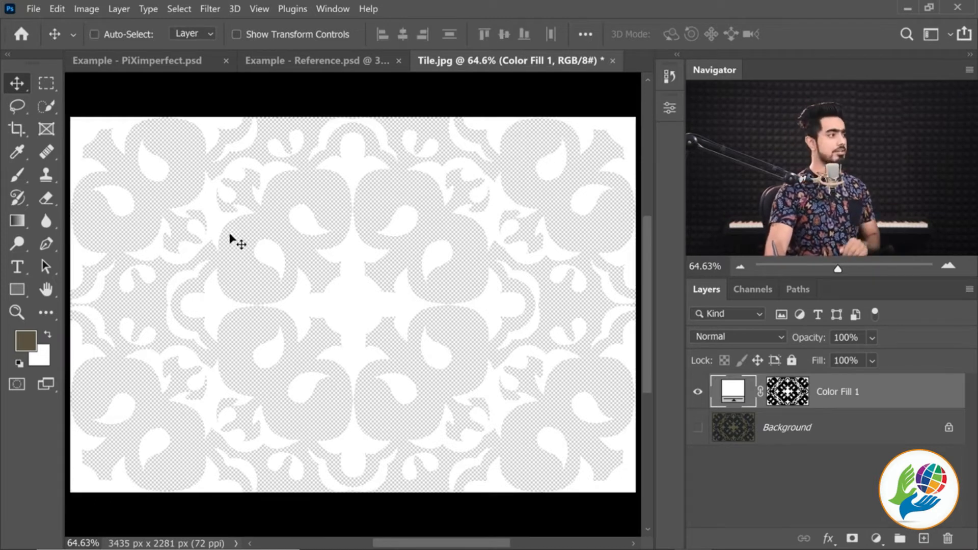
# - In Example - PiXimperfect.psd, reset the foreground and background colours to default and activate the Quick Selection tool
pyautogui.click(150, 63)
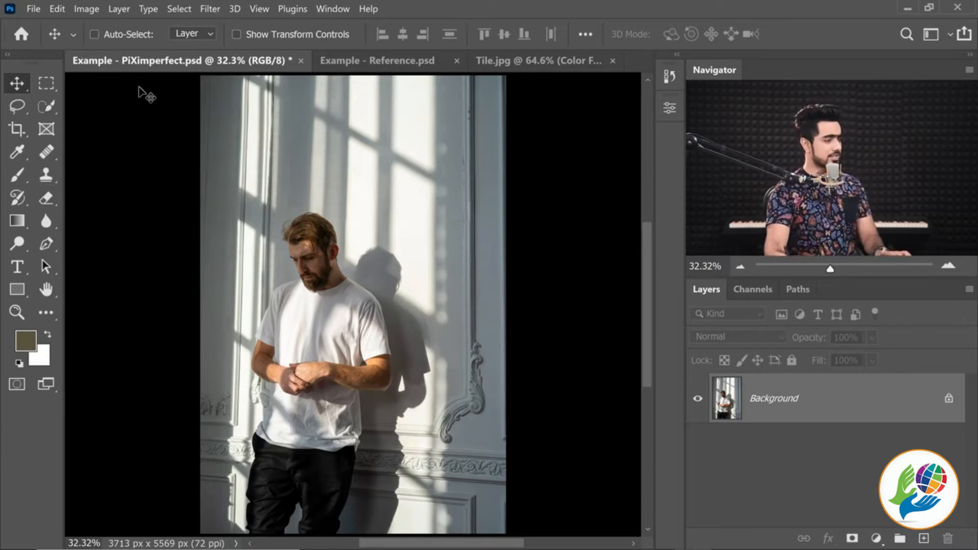
pyautogui.press('ctrl')
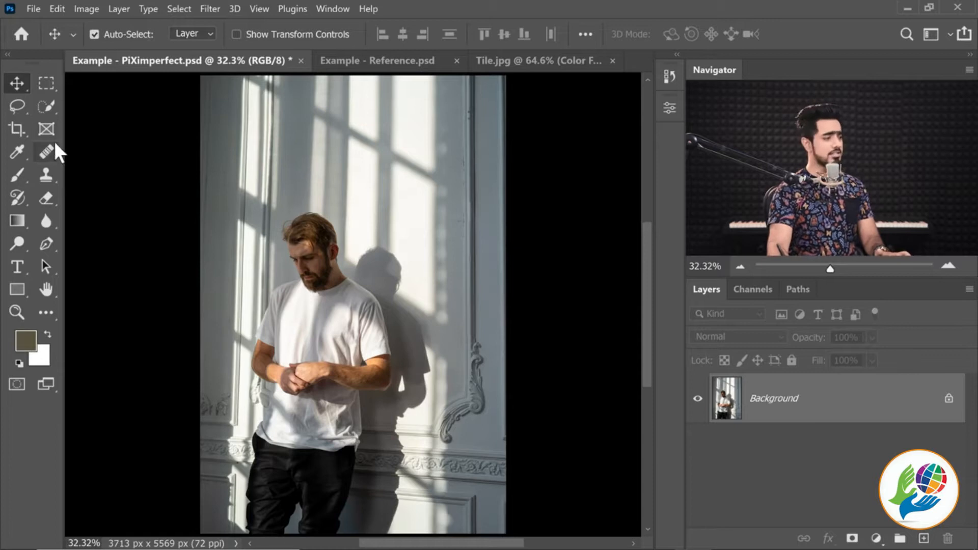
pyautogui.press('d')
pyautogui.moveTo(45, 107); pyautogui.dragTo(86, 120)
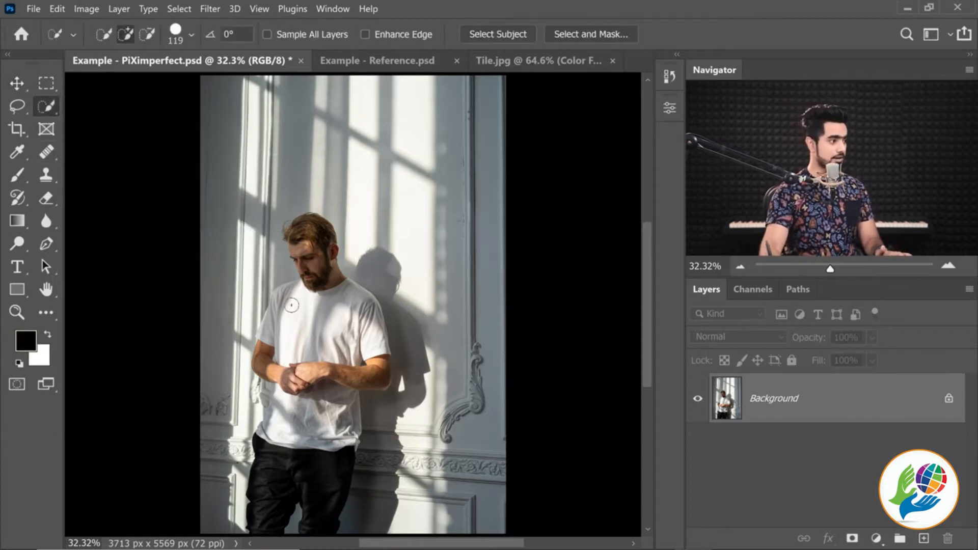
# - Load the saved Shirt channel as a selection around the man's T-shirt
pyautogui.hotkey('ctrl', 'd')
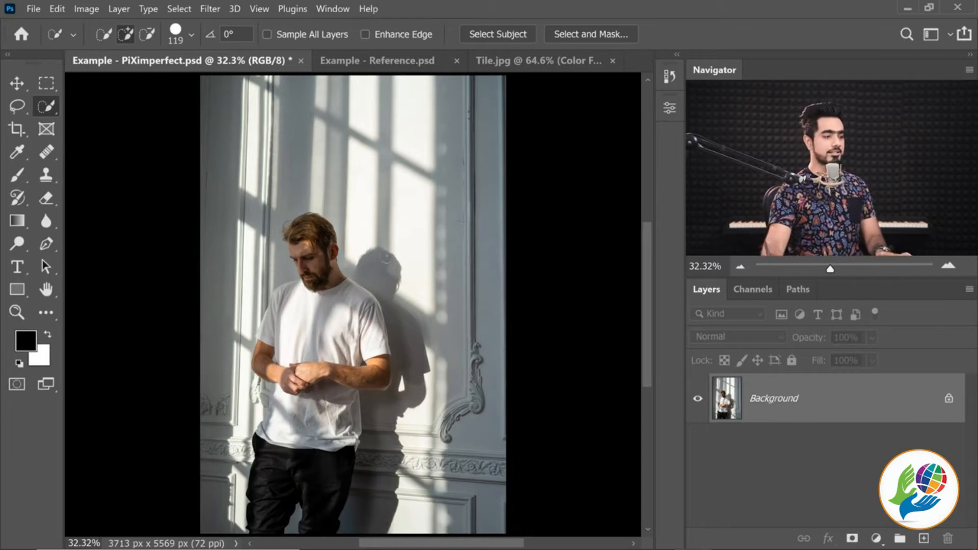
pyautogui.click(754, 288)
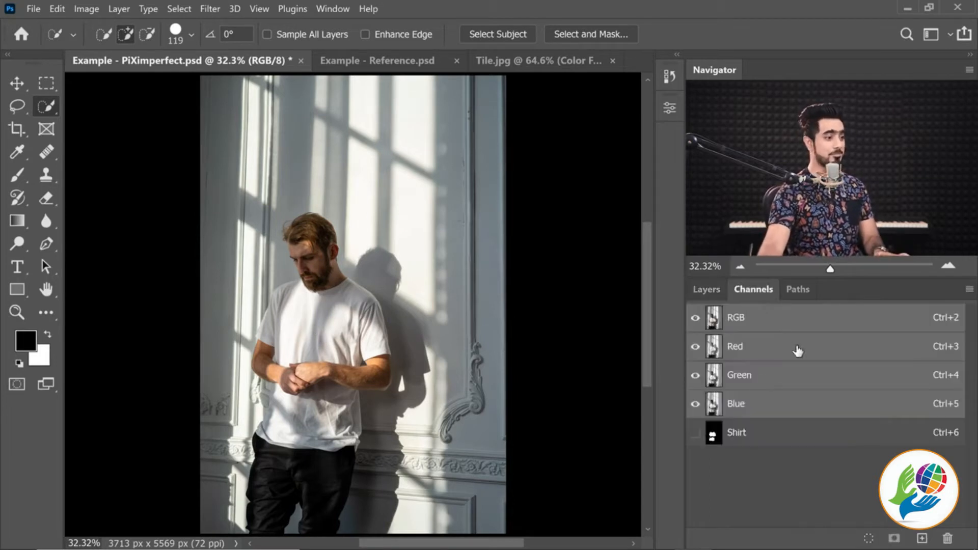
pyautogui.keyDown('ctrl'); pyautogui.click(715, 441); pyautogui.keyUp('ctrl')
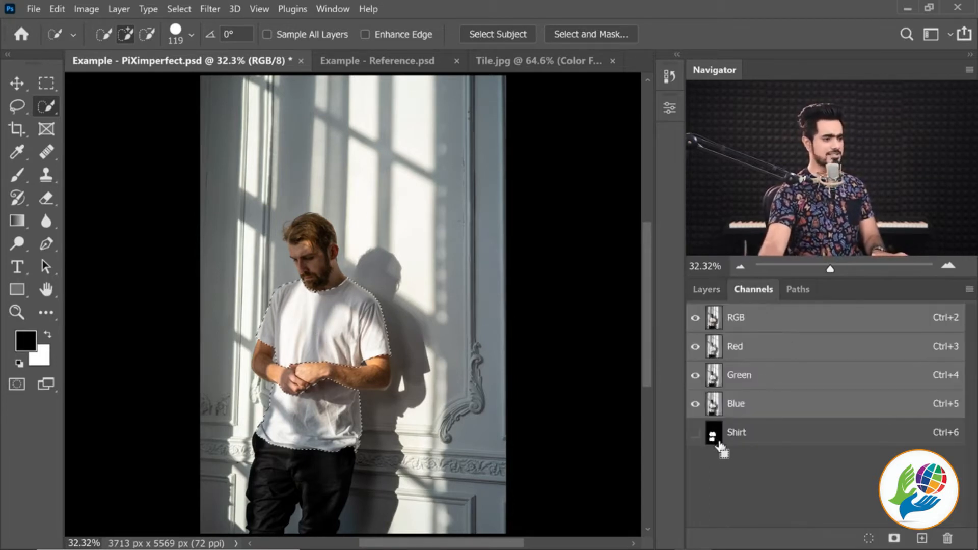
# - Add a Solid Color fill layer limited to the T-shirt selection
pyautogui.click(707, 291)
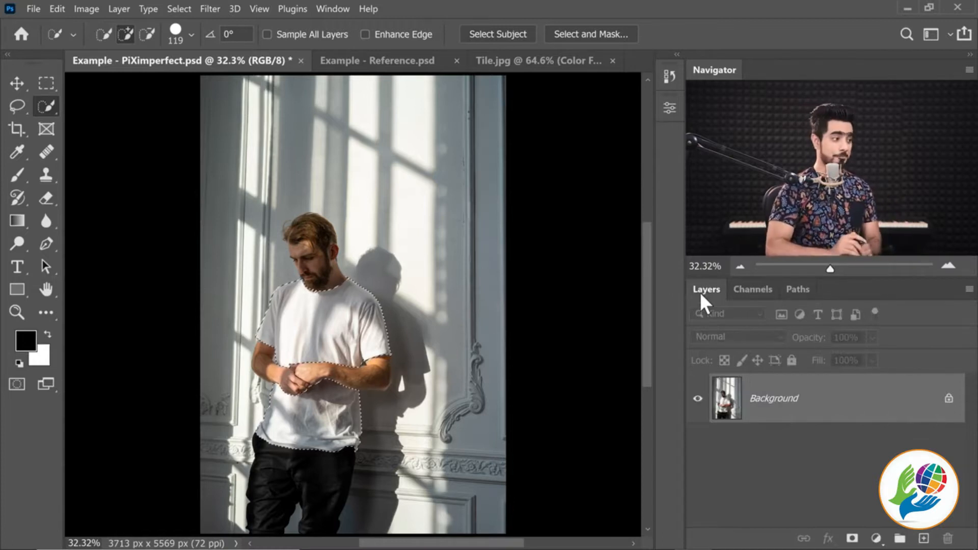
pyautogui.scroll(5, 339, 348)
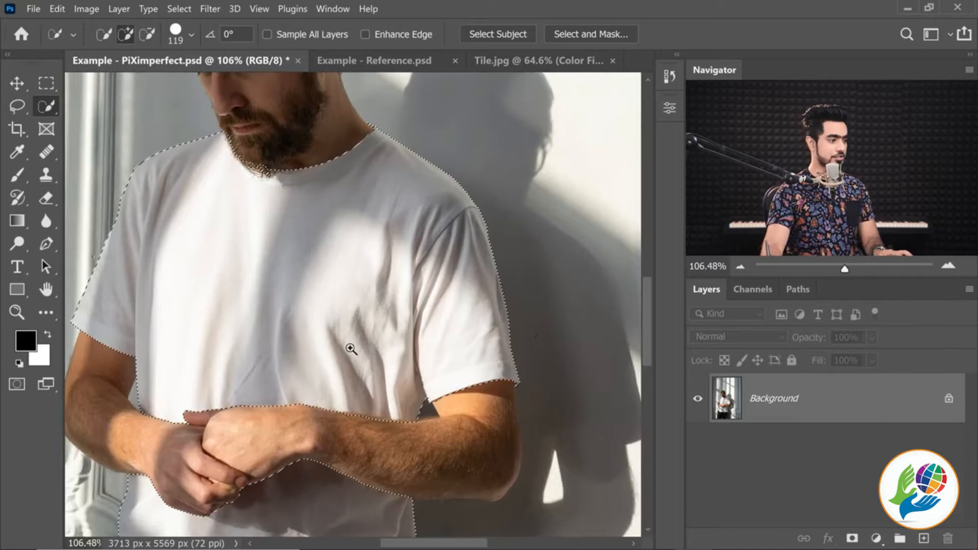
pyautogui.scroll(-1, 349, 351)
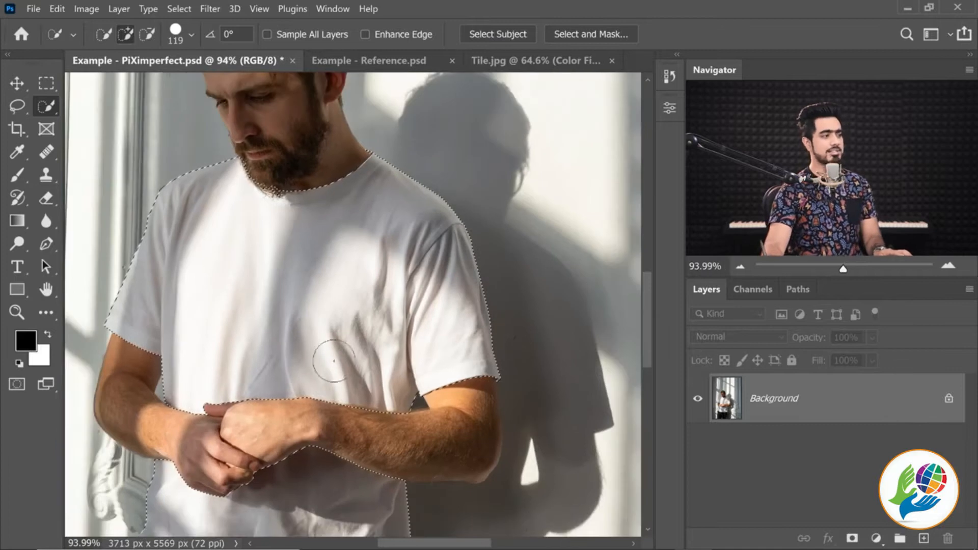
pyautogui.click(876, 538)
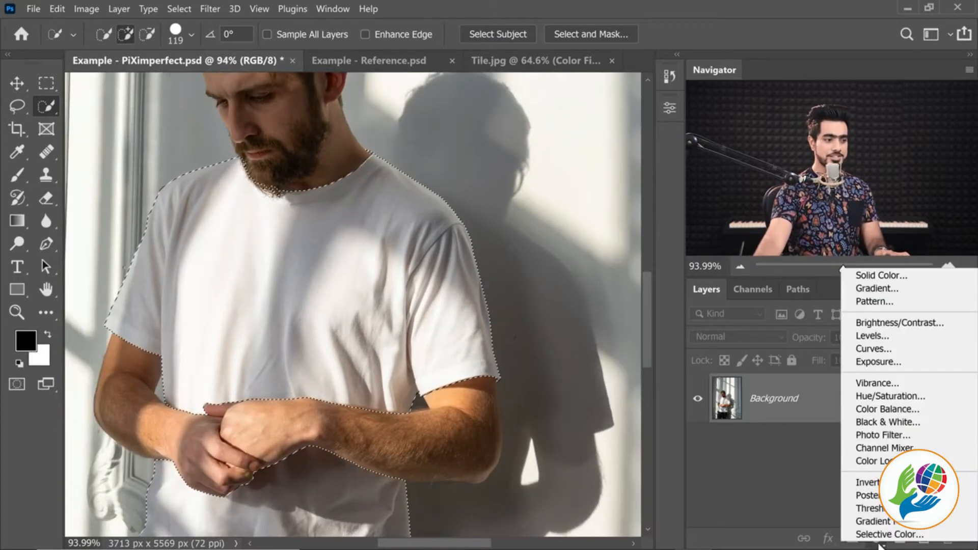
pyautogui.click(861, 274)
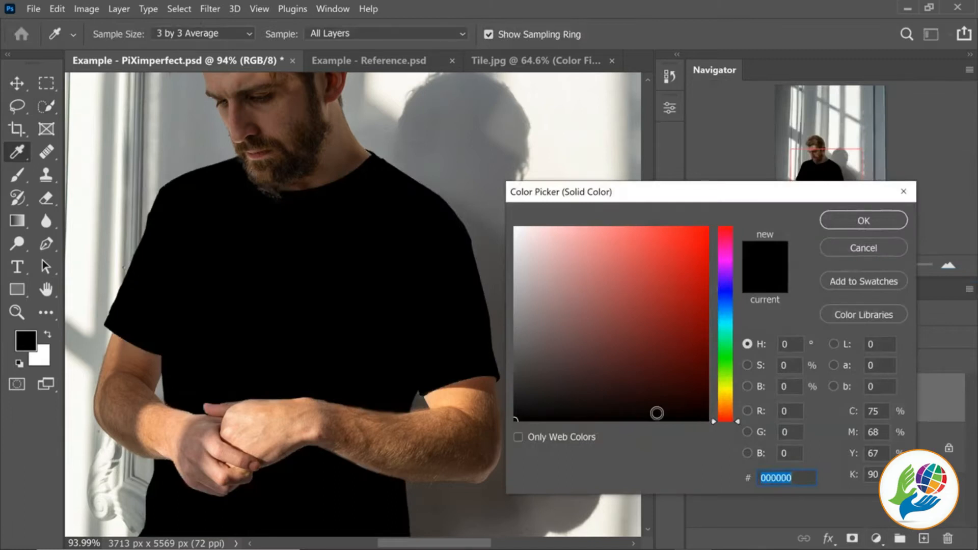
pyautogui.hotkey('ctrl', '0')
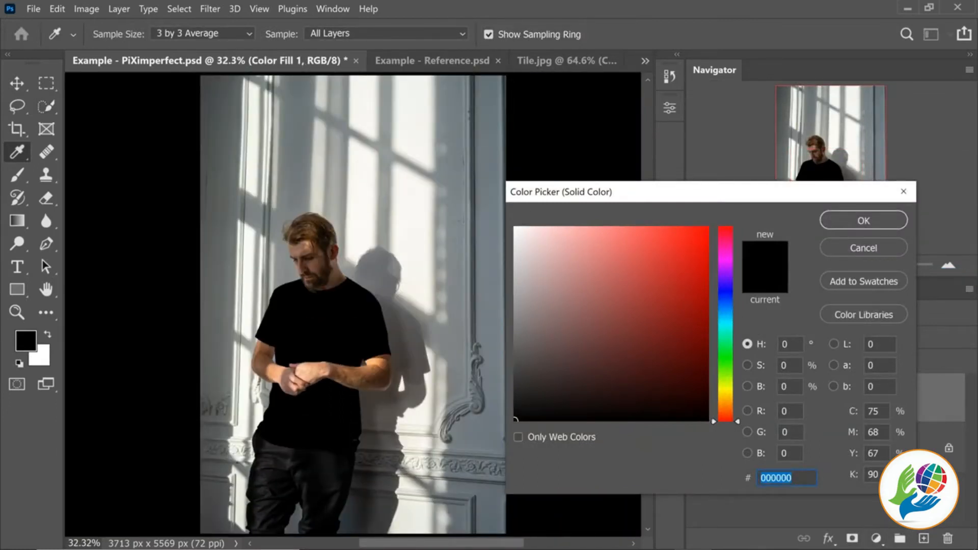
# - Set the T-shirt fill colour to dark red, hex 58150a, and accept it
pyautogui.click(725, 412)
pyautogui.moveTo(667, 359); pyautogui.dragTo(693, 340)
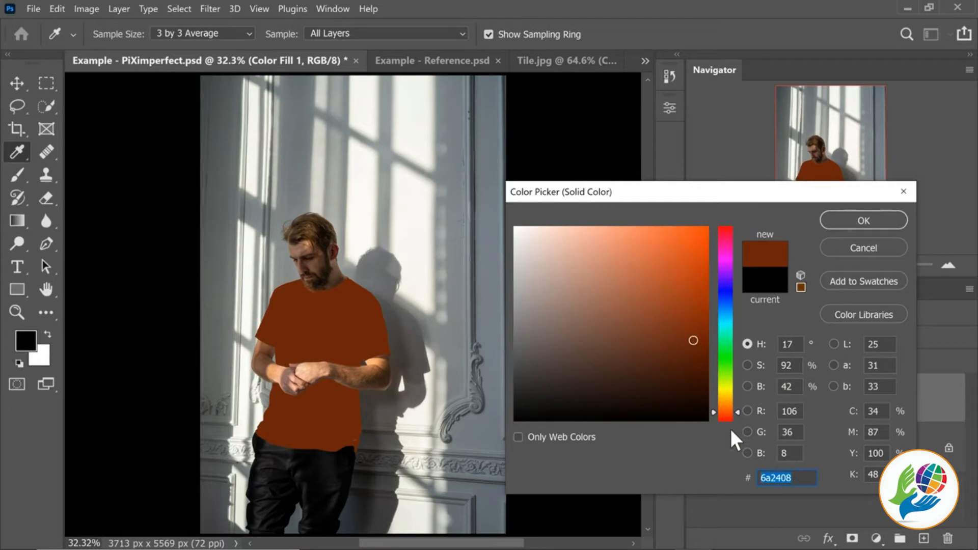
pyautogui.write('581')
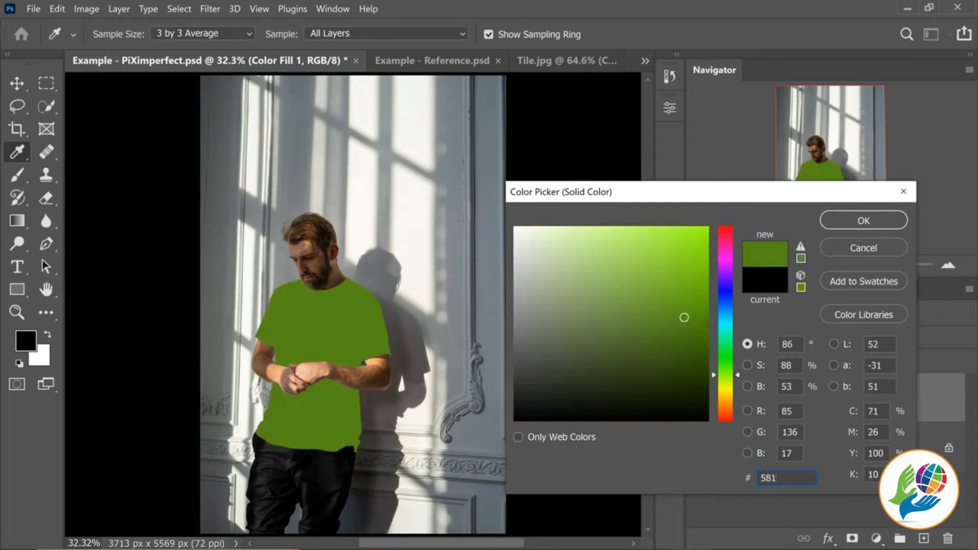
pyautogui.write('50')
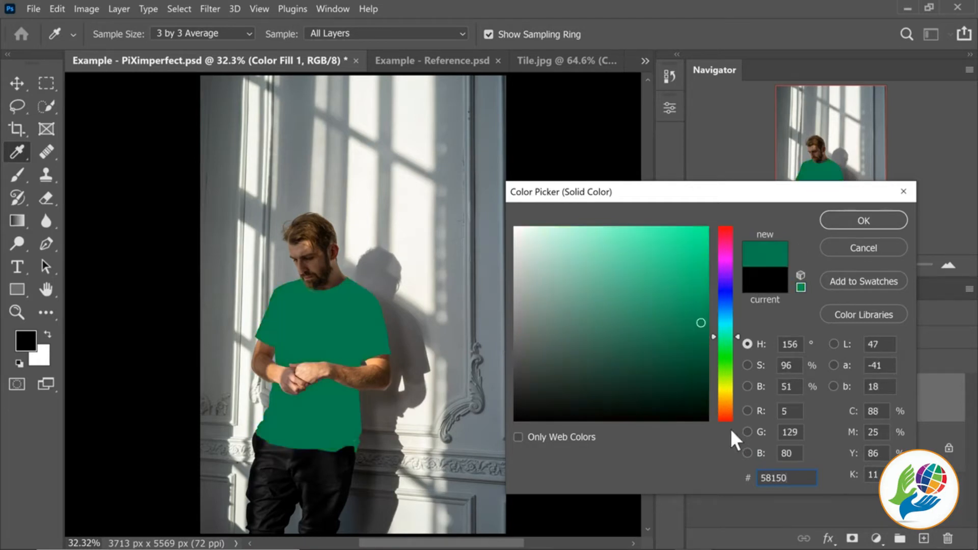
pyautogui.write('a')
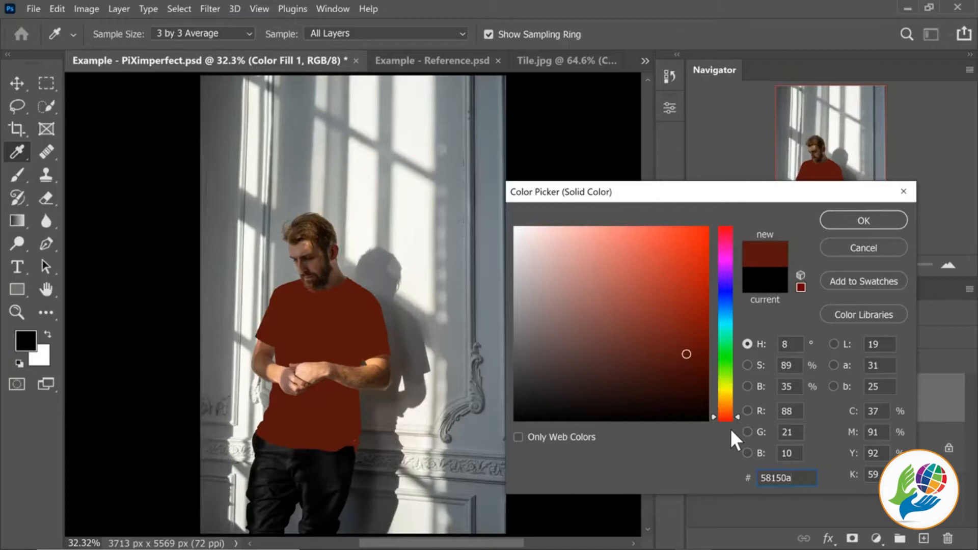
pyautogui.click(857, 215)
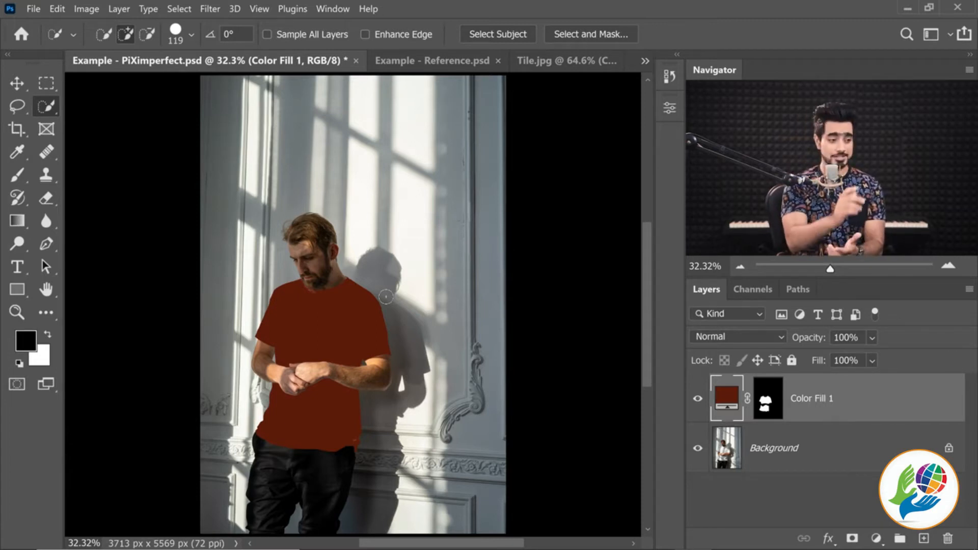
# - Set the dark red fill layer's blend mode to Multiply and rename the layer "Dark Shade"
pyautogui.click(745, 334)
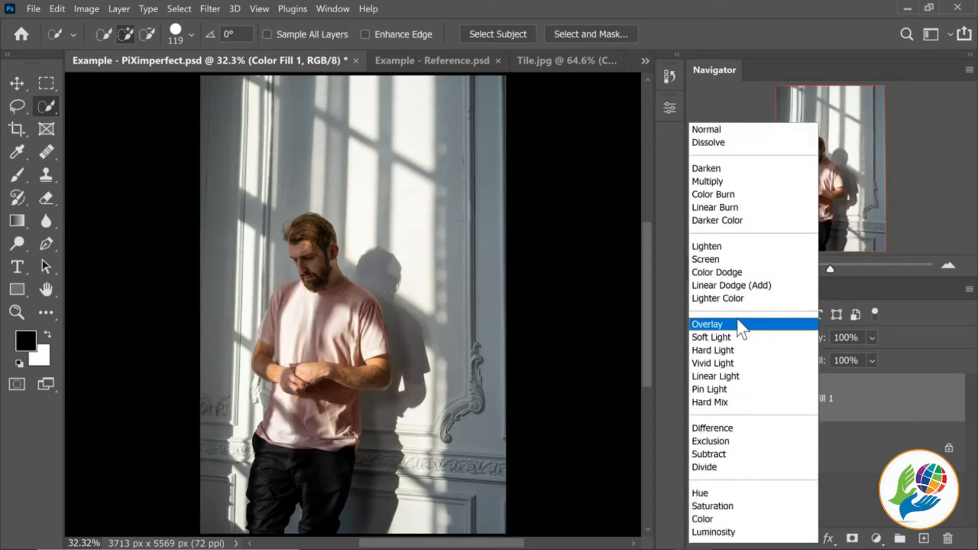
pyautogui.click(717, 183)
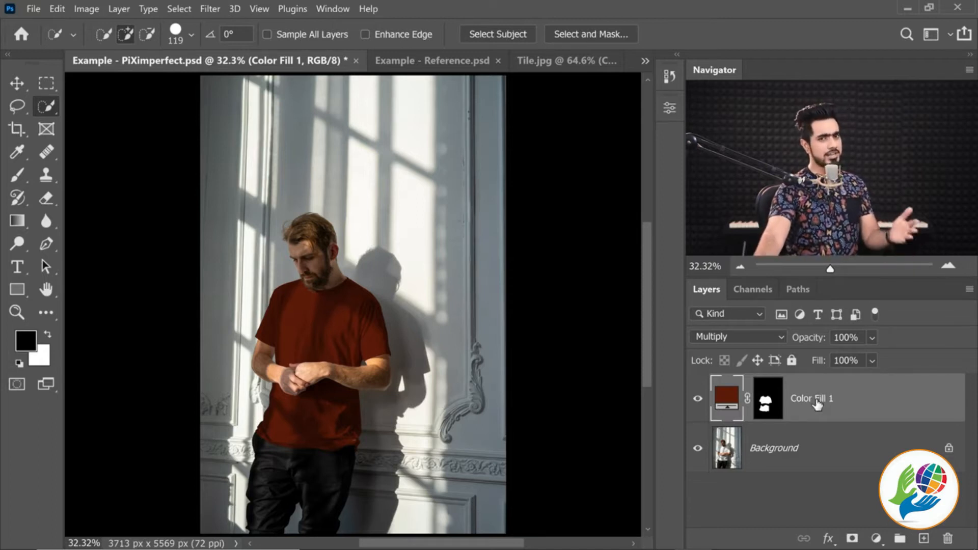
pyautogui.write('Dark Shade')
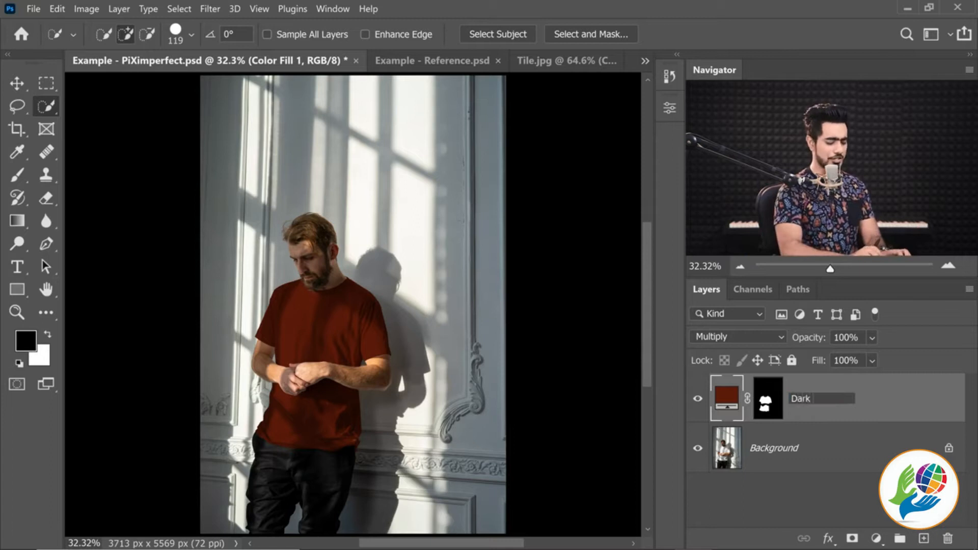
pyautogui.press('Return')
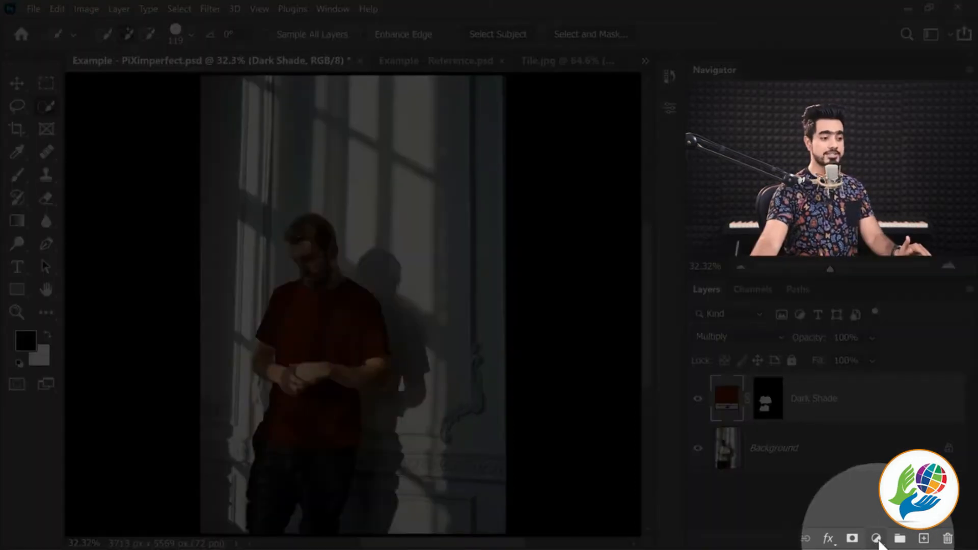
# - Add a second Solid Color fill layer above Dark Shade in light peach, hex f8c68b
pyautogui.click(876, 538)
pyautogui.click(871, 272)
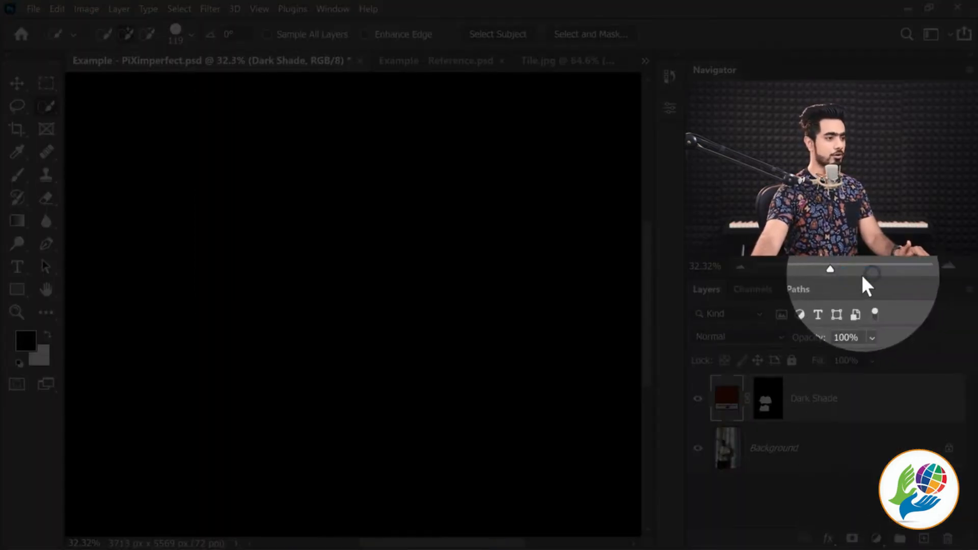
pyautogui.write('fbb484')
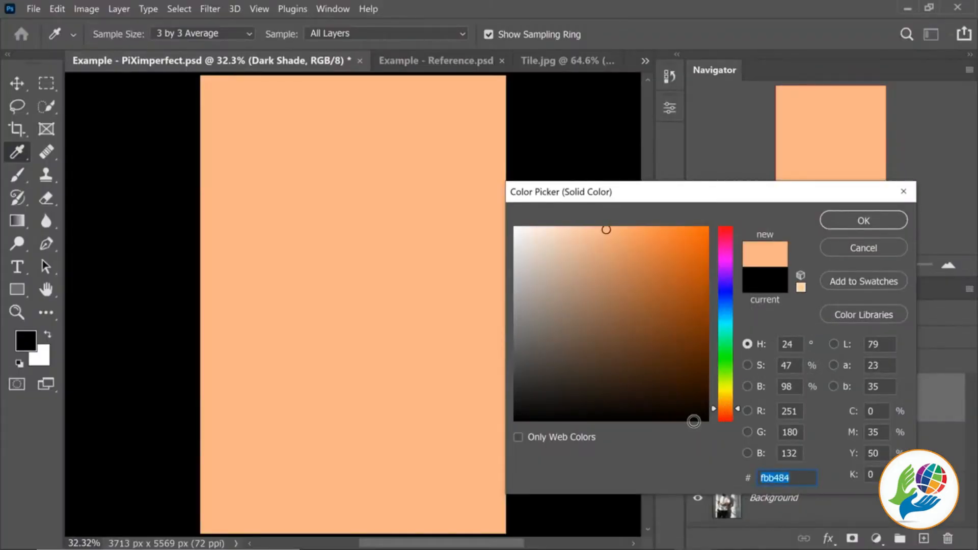
pyautogui.write('f8')
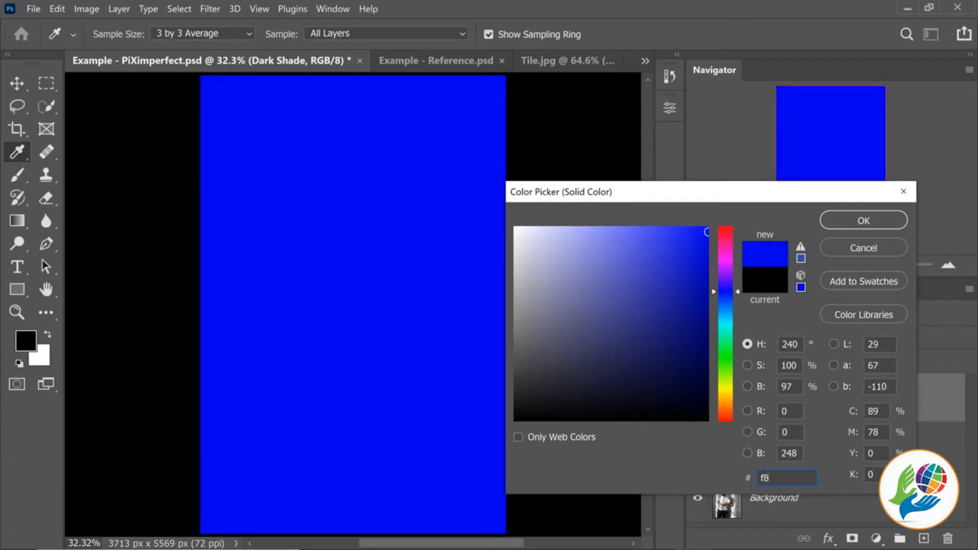
pyautogui.write('c6')
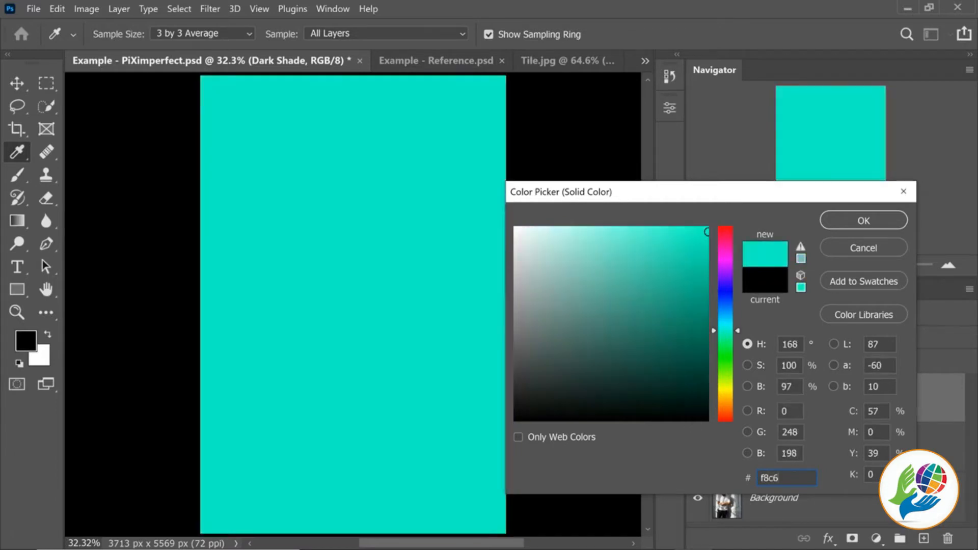
pyautogui.write('8b')
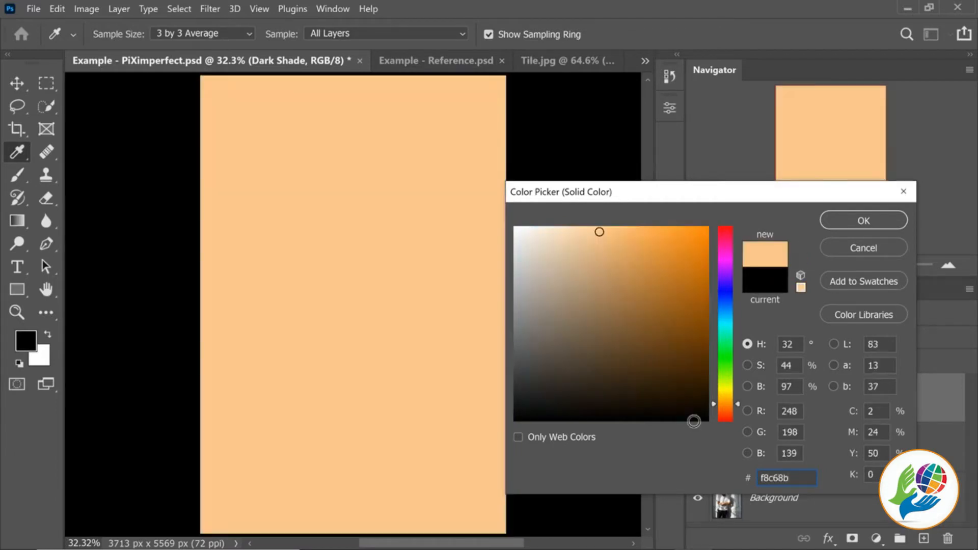
pyautogui.click(859, 227)
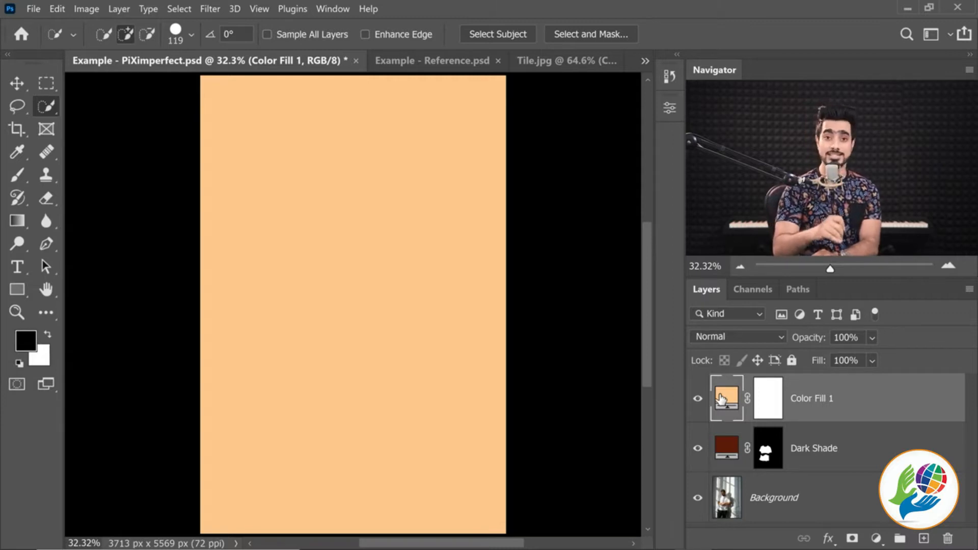
# - In the peach layer's Blend If settings, split the Underlying Layer dark slider to 23 / 119 and apply it
pyautogui.doubleClick(913, 402)
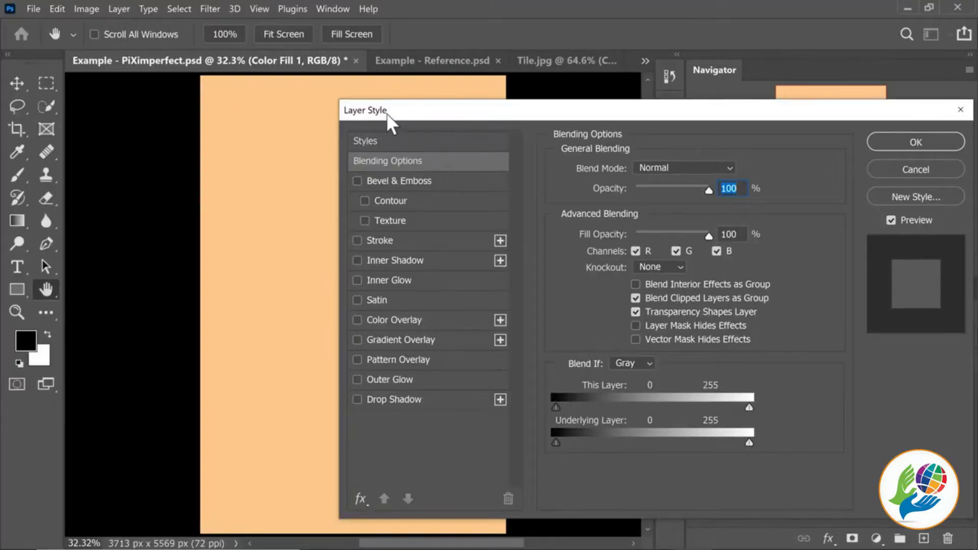
pyautogui.moveTo(387, 113); pyautogui.dragTo(525, 97)
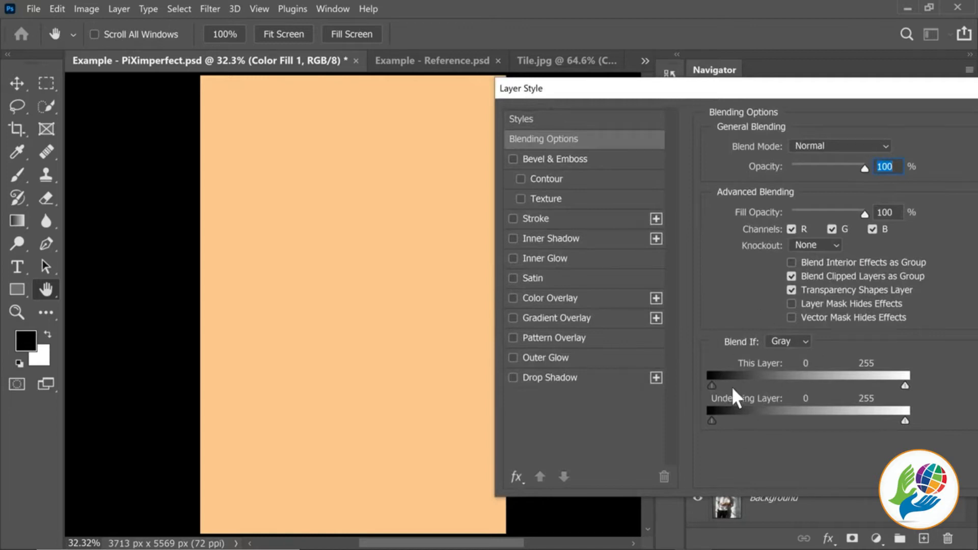
pyautogui.moveTo(711, 422); pyautogui.dragTo(745, 424)
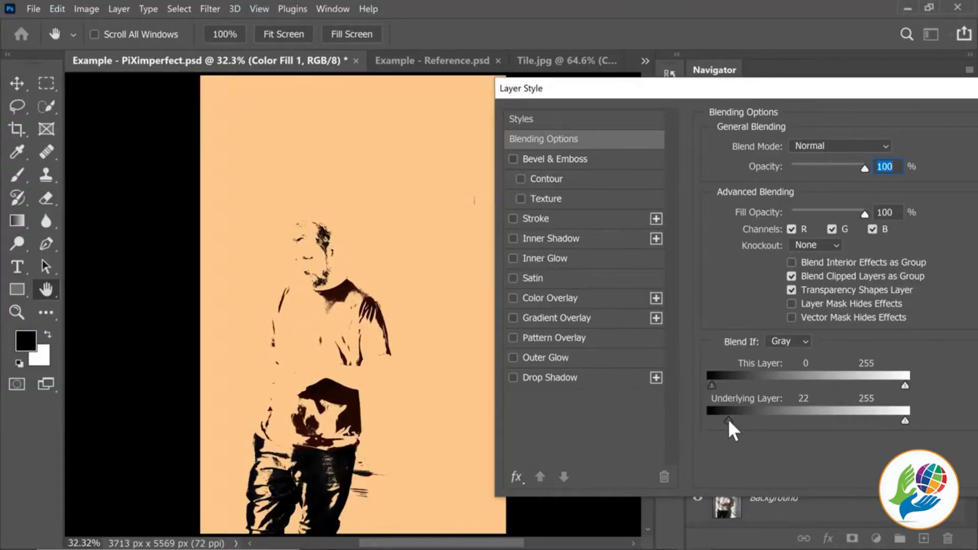
pyautogui.moveTo(729, 419); pyautogui.dragTo(736, 421)
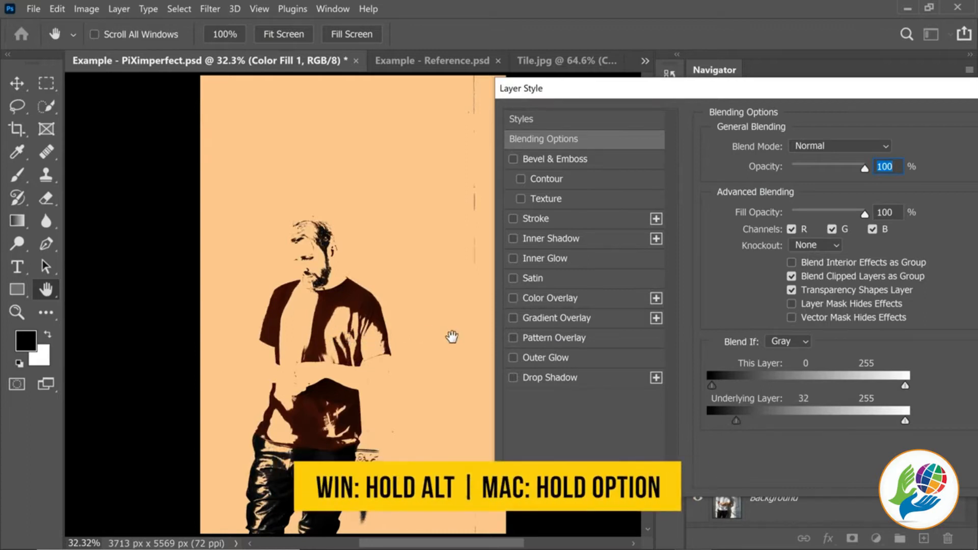
pyautogui.moveTo(736, 421); pyautogui.dragTo(800, 423)
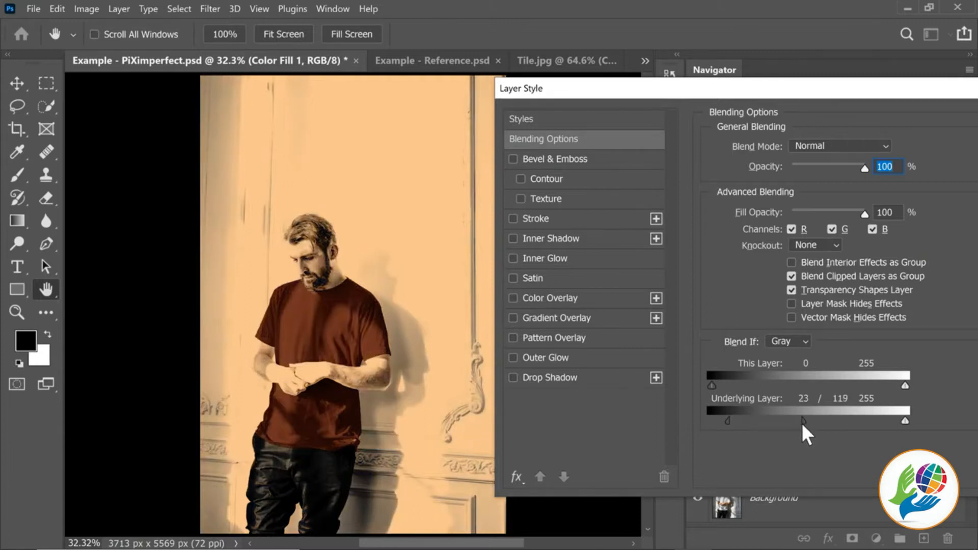
pyautogui.moveTo(679, 92); pyautogui.dragTo(286, 129)
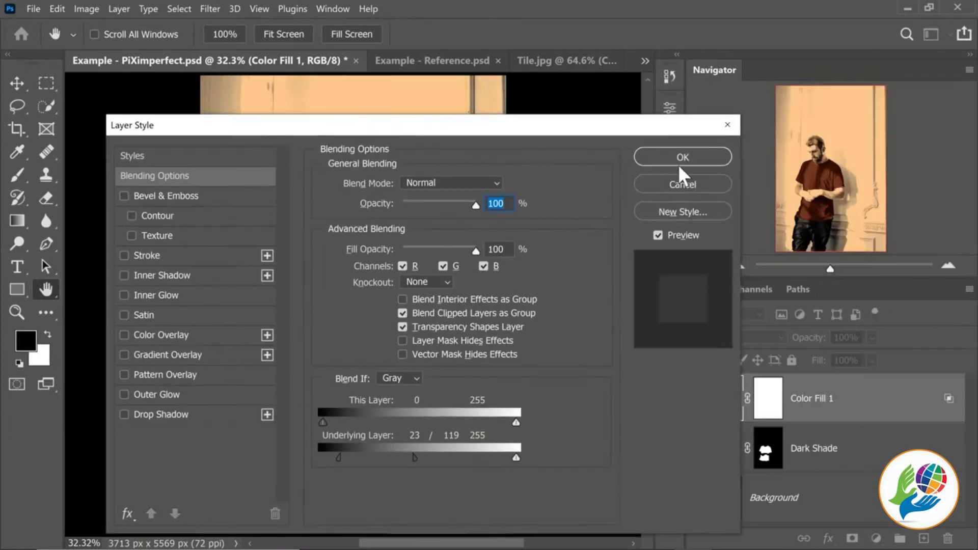
pyautogui.click(679, 158)
pyautogui.press('w')
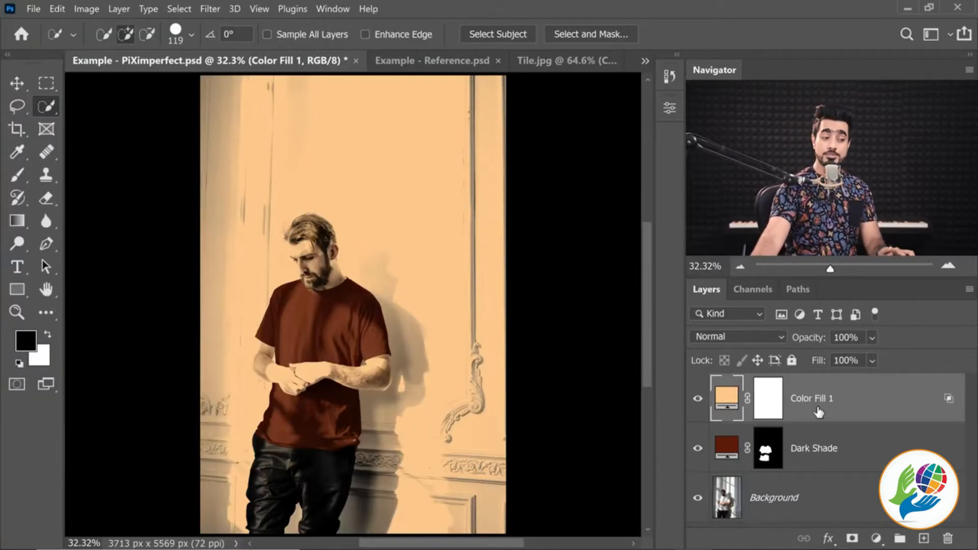
# - Group the peach fill and Dark Shade layers and name the group "Printed T-Shirt"
pyautogui.keyDown('ctrl'); pyautogui.click(866, 451); pyautogui.keyUp('ctrl')
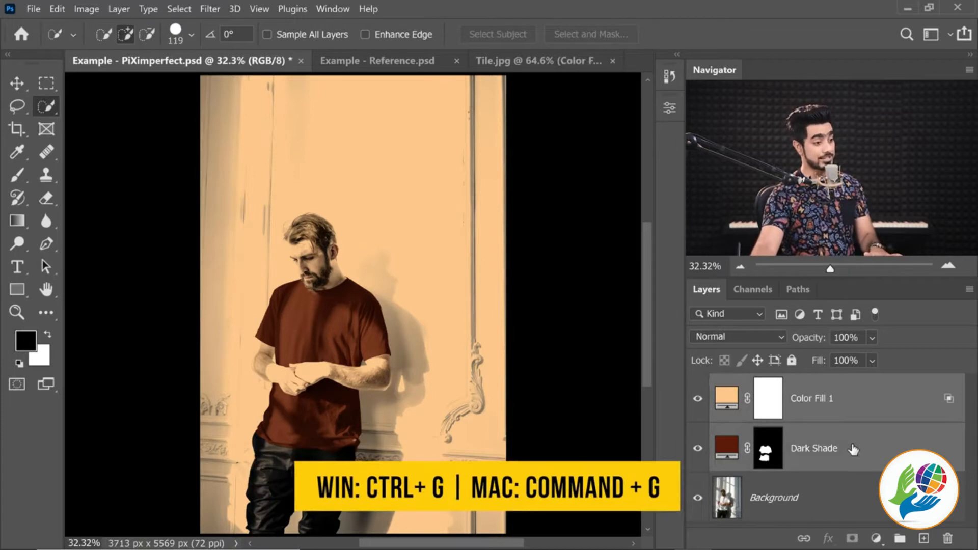
pyautogui.hotkey('ctrl', 'g')
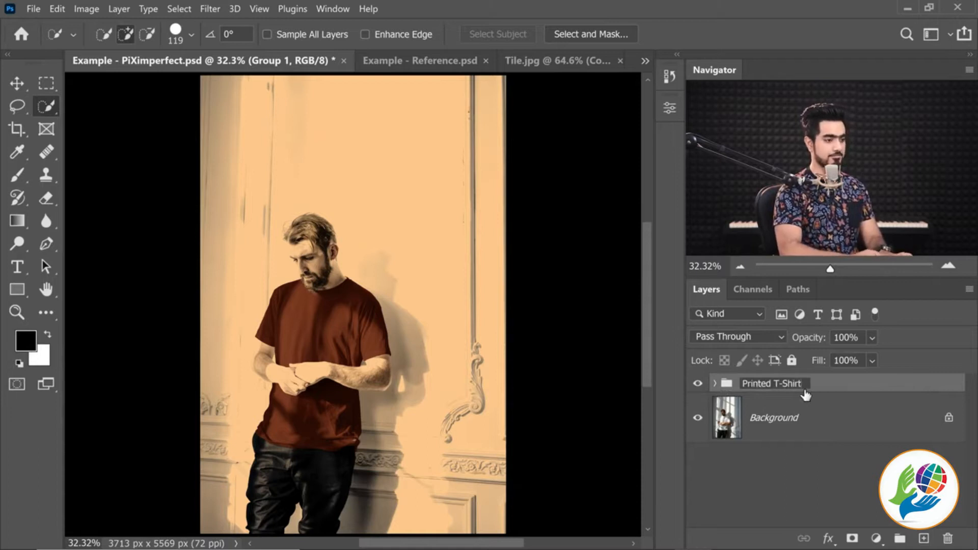
pyautogui.press('Return')
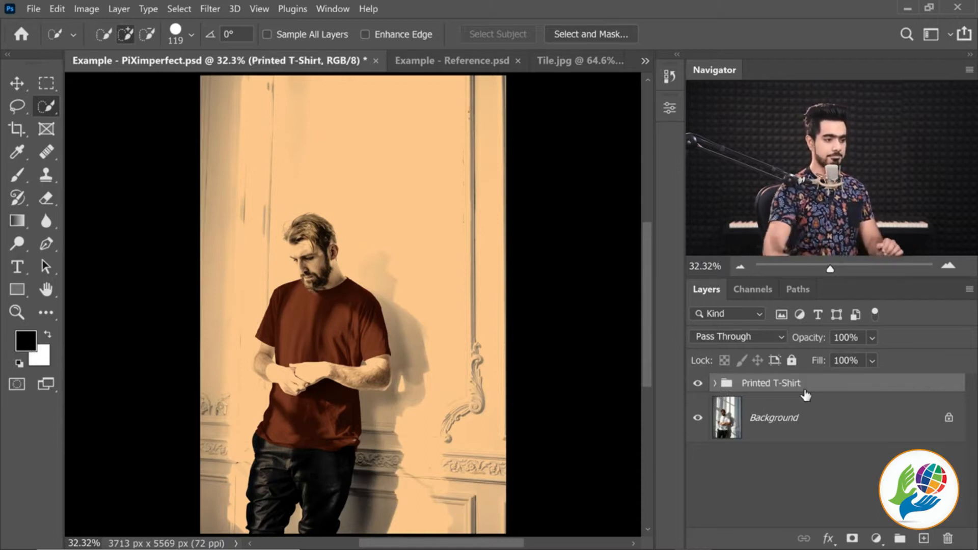
# - Move the shirt mask from the Dark Shade layer to the Printed T-Shirt group
pyautogui.click(714, 385)
pyautogui.click(791, 471)
pyautogui.moveTo(790, 474); pyautogui.dragTo(765, 385)
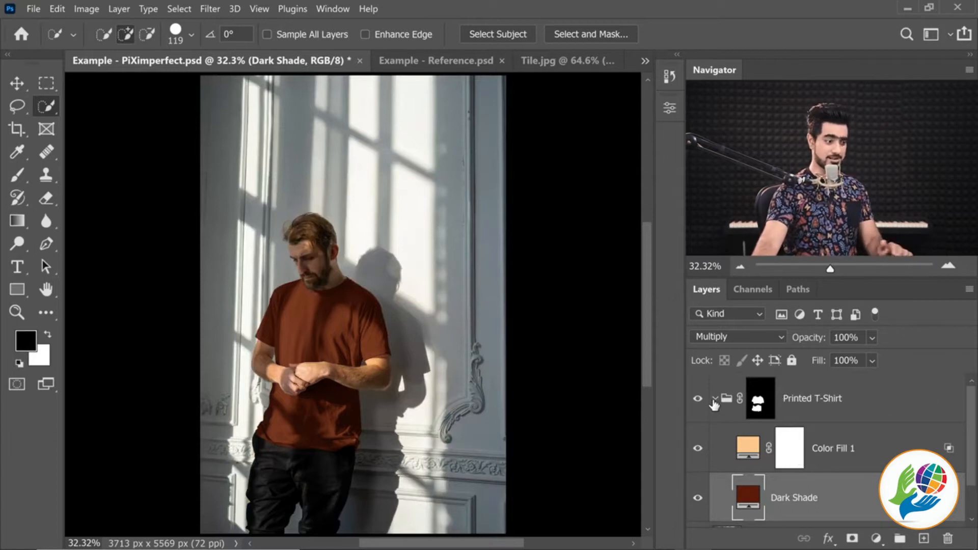
# - Select the peach fill layer and examine the recoloured T-shirt closely around the hands
pyautogui.click(835, 453)
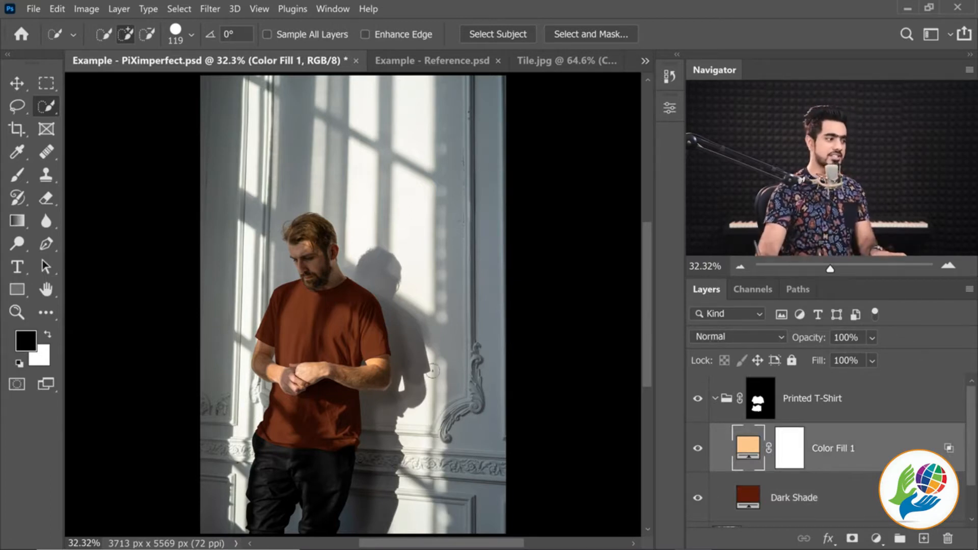
pyautogui.click(307, 373)
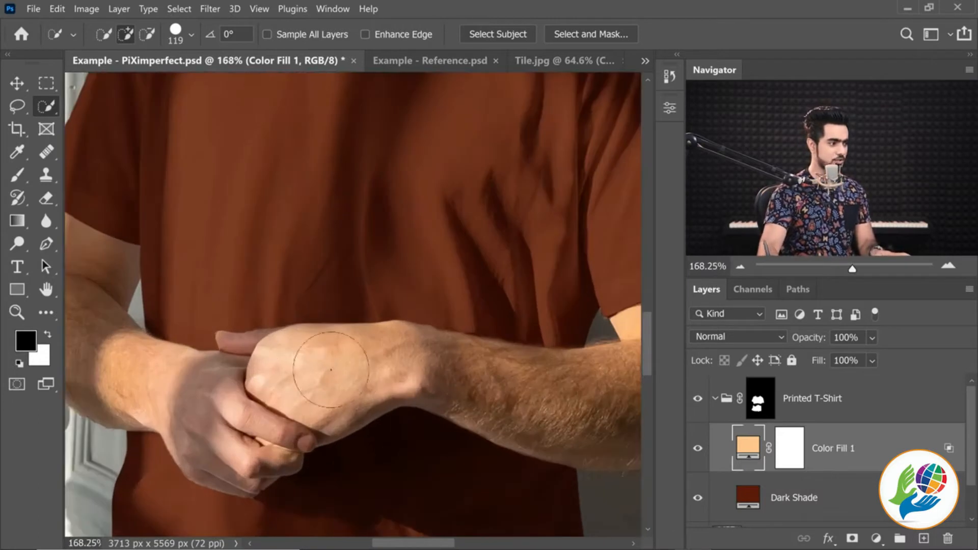
pyautogui.hotkey('ctrl', '0')
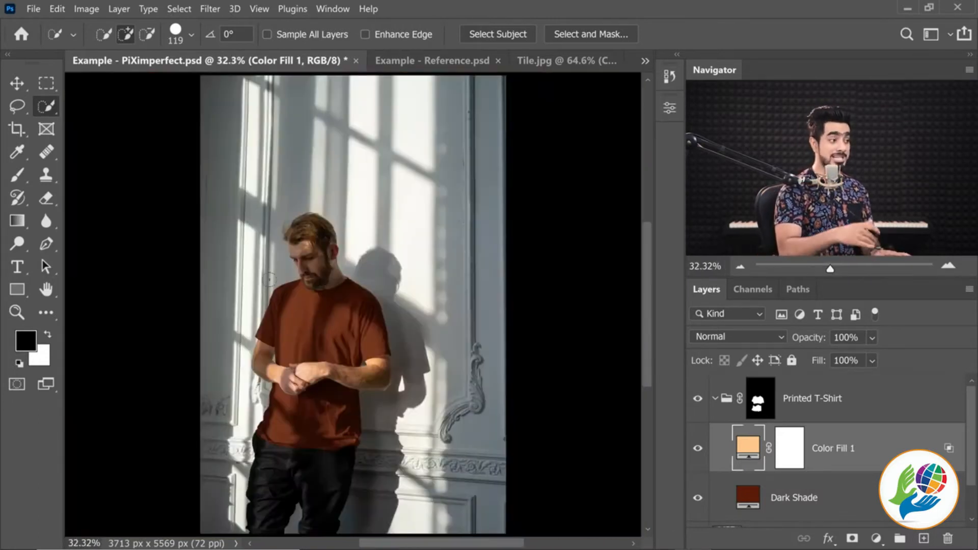
# - Add a Curves adjustment above the peach fill and raise the midtones strongly to brighten the T-shirt, checking the fabric close up
pyautogui.click(876, 539)
pyautogui.click(866, 343)
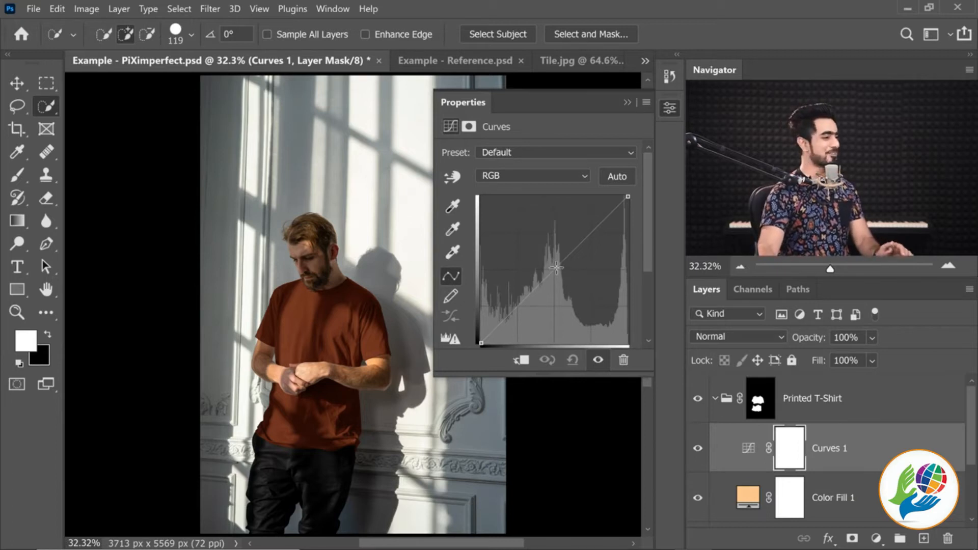
pyautogui.moveTo(555, 267); pyautogui.dragTo(527, 235)
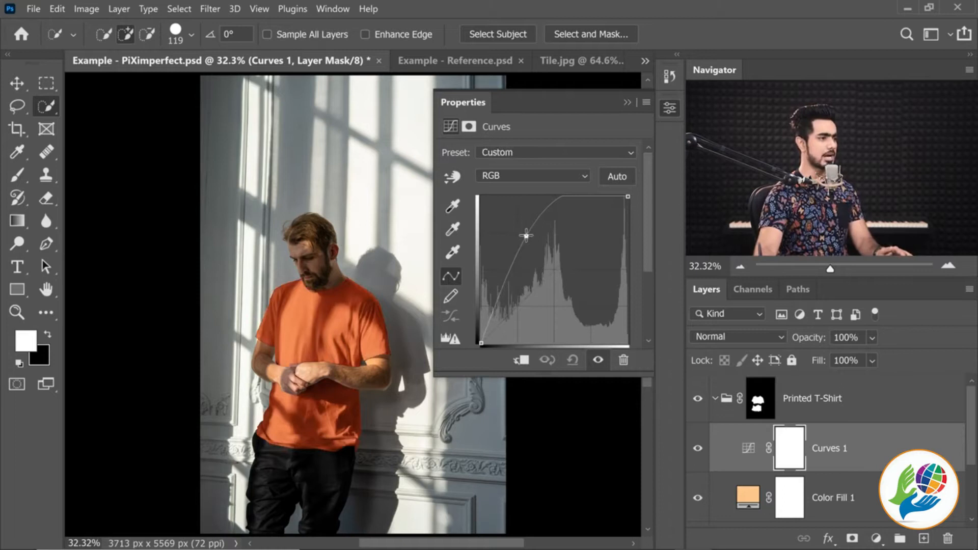
pyautogui.click(626, 105)
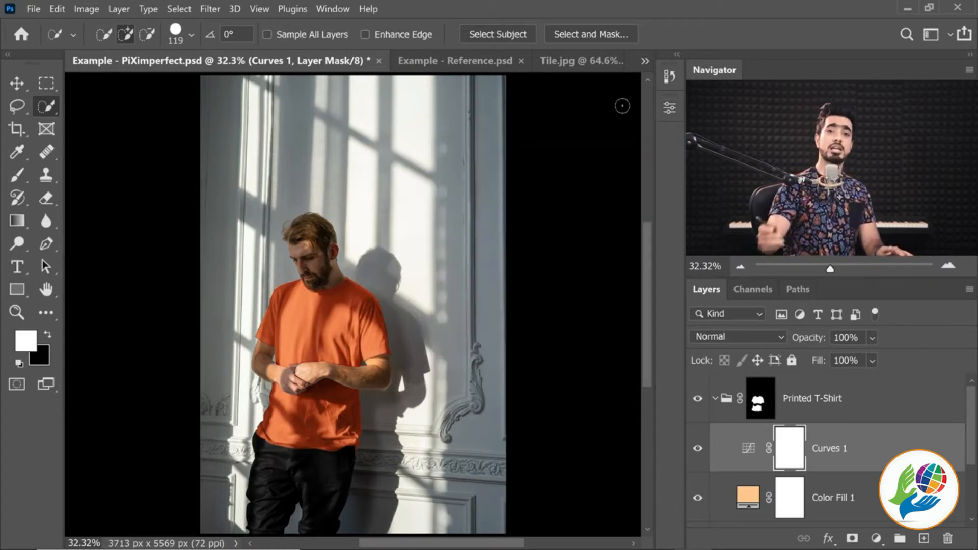
pyautogui.moveTo(323, 323); pyautogui.dragTo(360, 309)
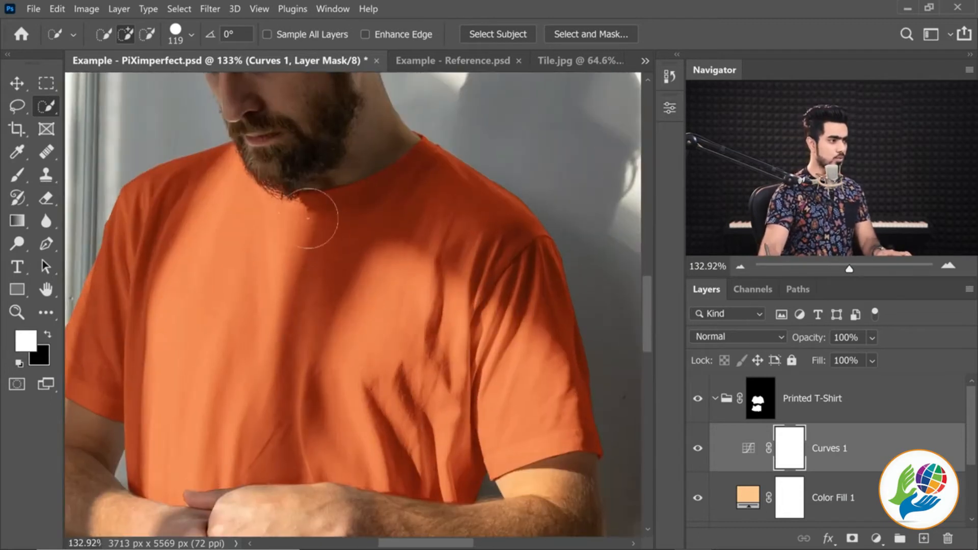
pyautogui.hotkey('ctrl', '0')
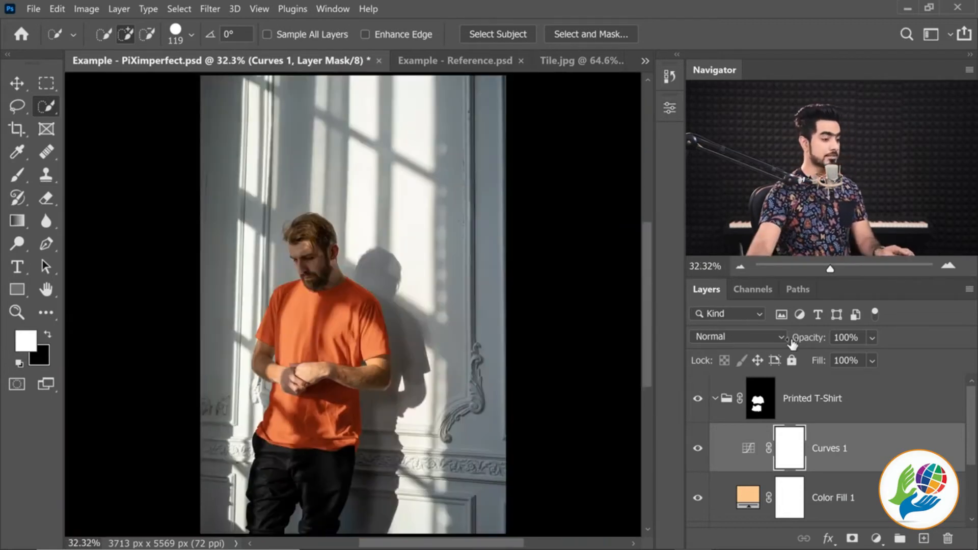
# - In the Curves layer's Blend If settings, split the Underlying Layer dark slider to 16 / 96 and compare the shirt with and without the layer
pyautogui.doubleClick(926, 446)
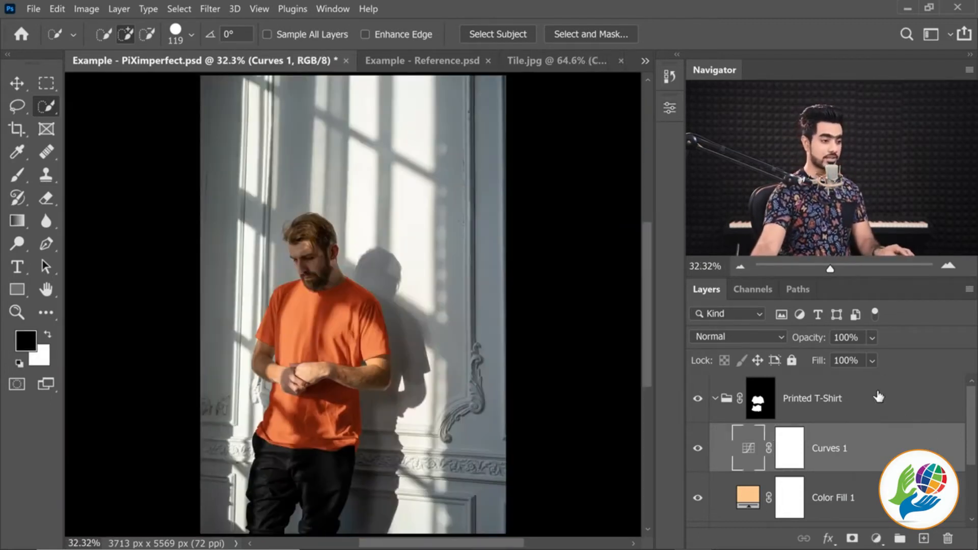
pyautogui.moveTo(316, 130); pyautogui.dragTo(685, 154)
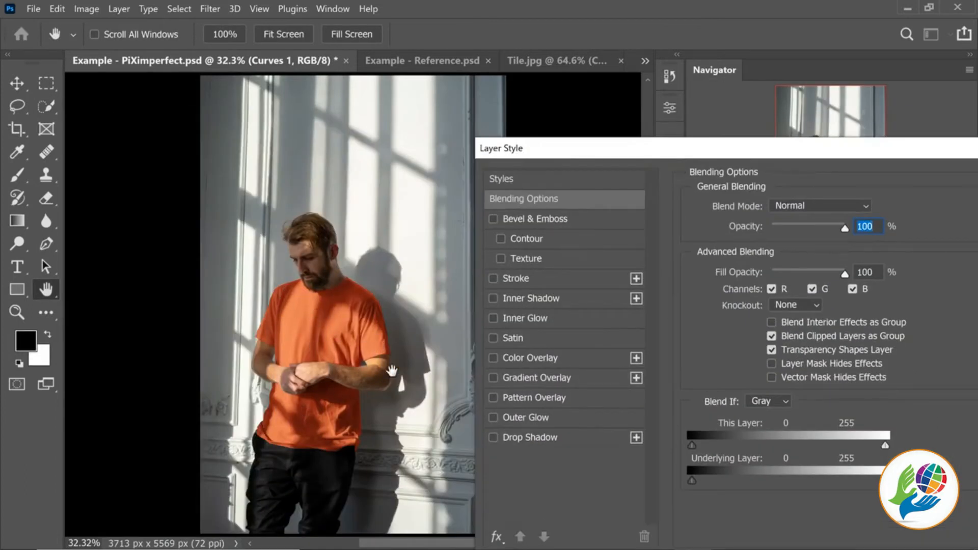
pyautogui.moveTo(694, 481); pyautogui.dragTo(764, 485)
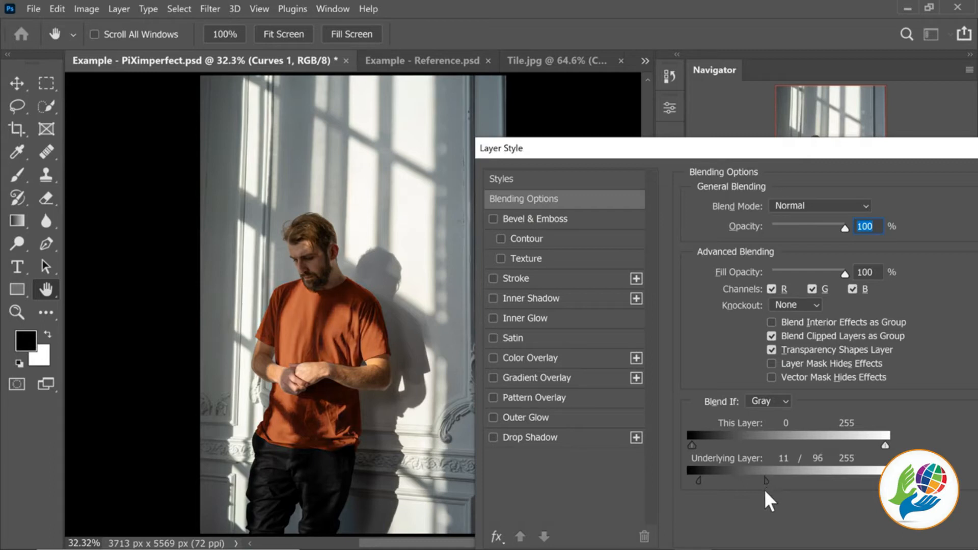
pyautogui.moveTo(695, 485); pyautogui.dragTo(703, 486)
pyautogui.moveTo(602, 152); pyautogui.dragTo(313, 127)
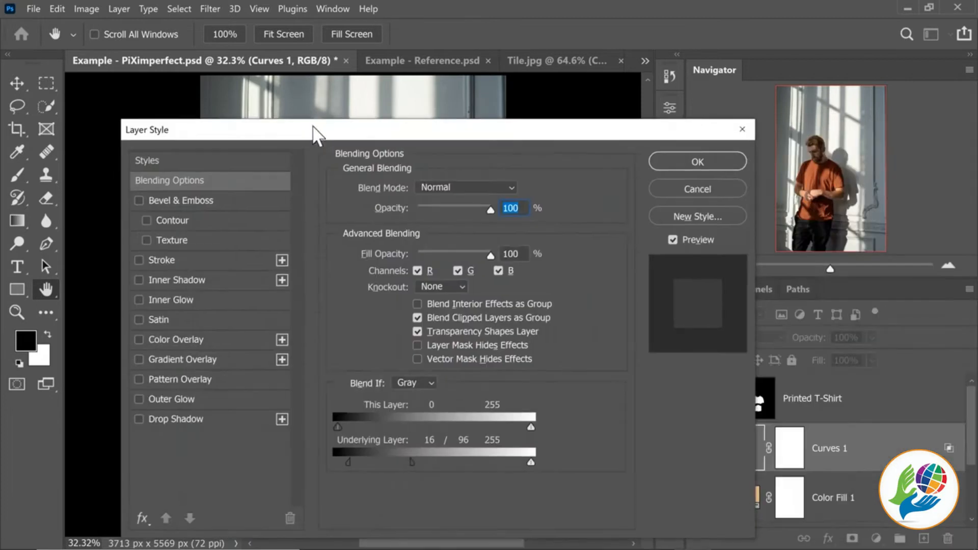
pyautogui.click(695, 161)
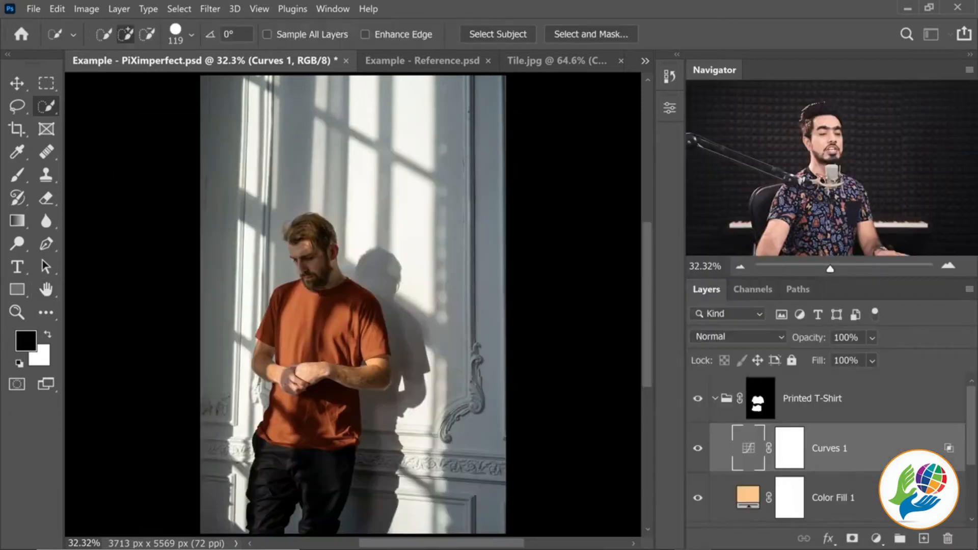
pyautogui.click(697, 450)
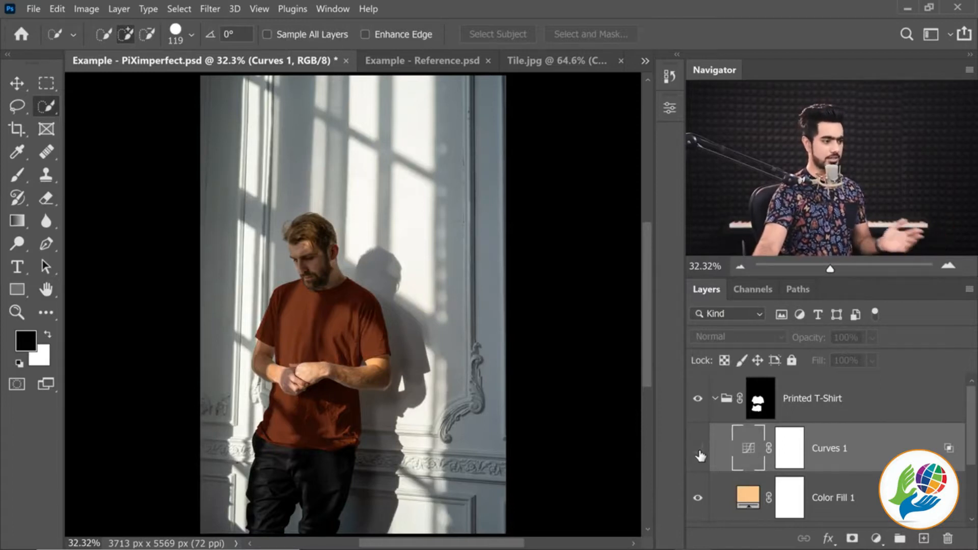
pyautogui.click(697, 449)
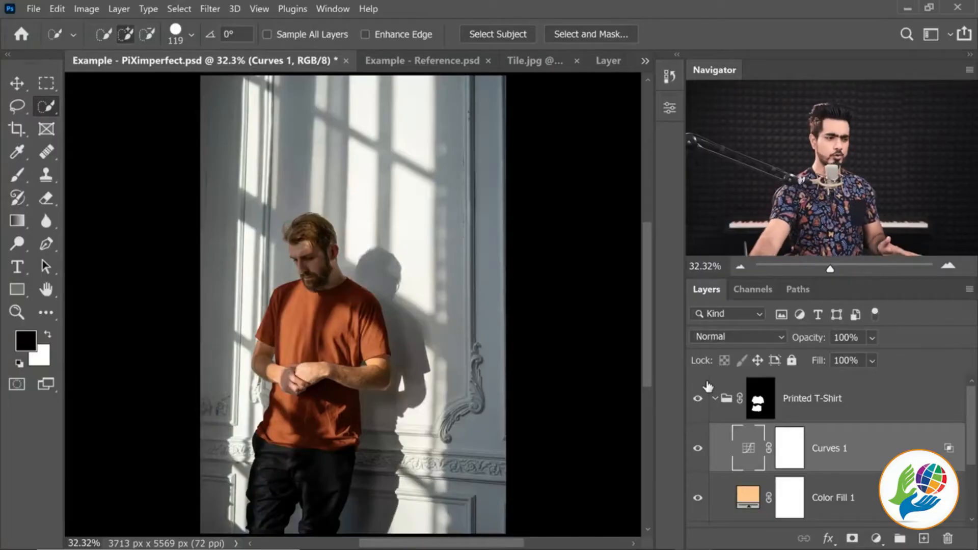
# - Group the Curves, peach fill and Dark Shade layers inside the Printed T-Shirt group and name the new group "Color"
pyautogui.moveTo(970, 459); pyautogui.dragTo(971, 480)
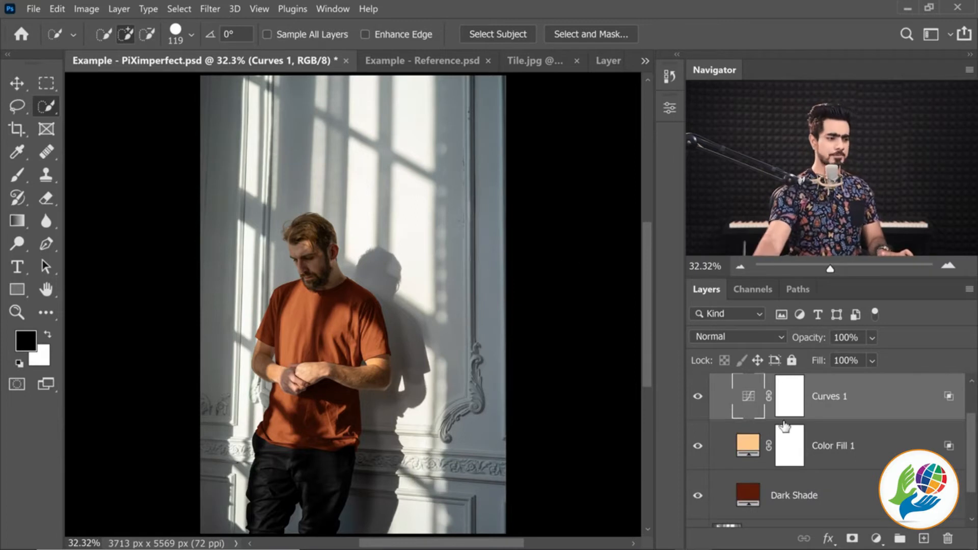
pyautogui.keyDown('shift'); pyautogui.click(874, 502); pyautogui.keyUp('shift')
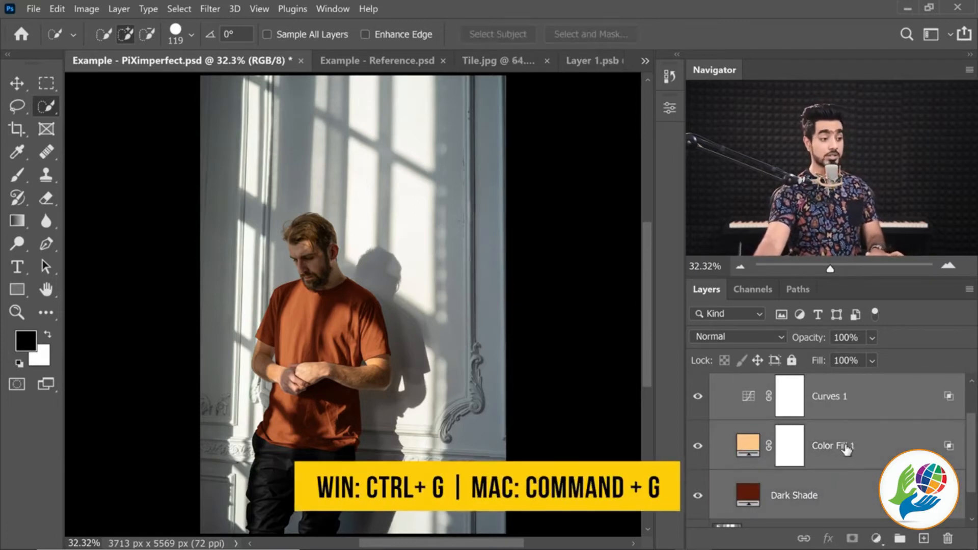
pyautogui.hotkey('ctrl', 'g')
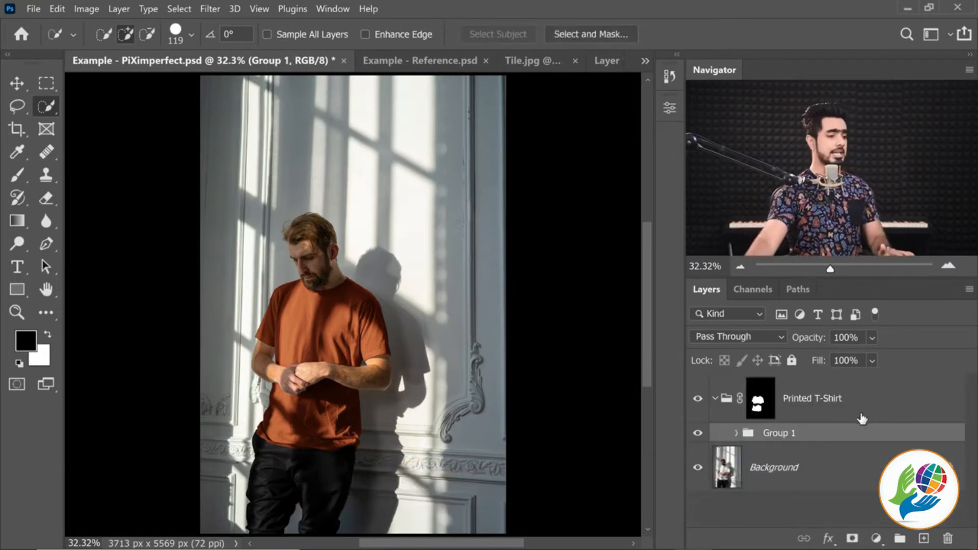
pyautogui.doubleClick(779, 433)
pyautogui.write('Color')
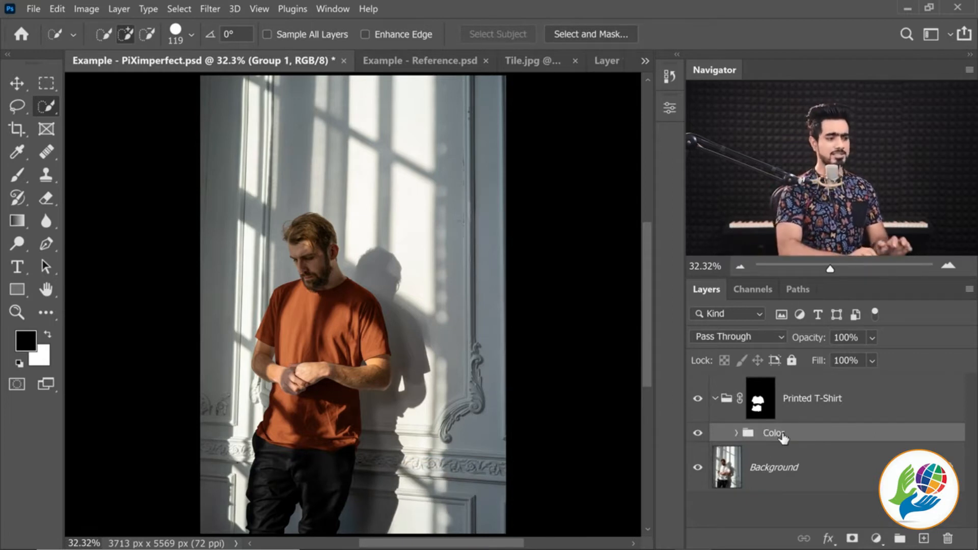
pyautogui.press('Return')
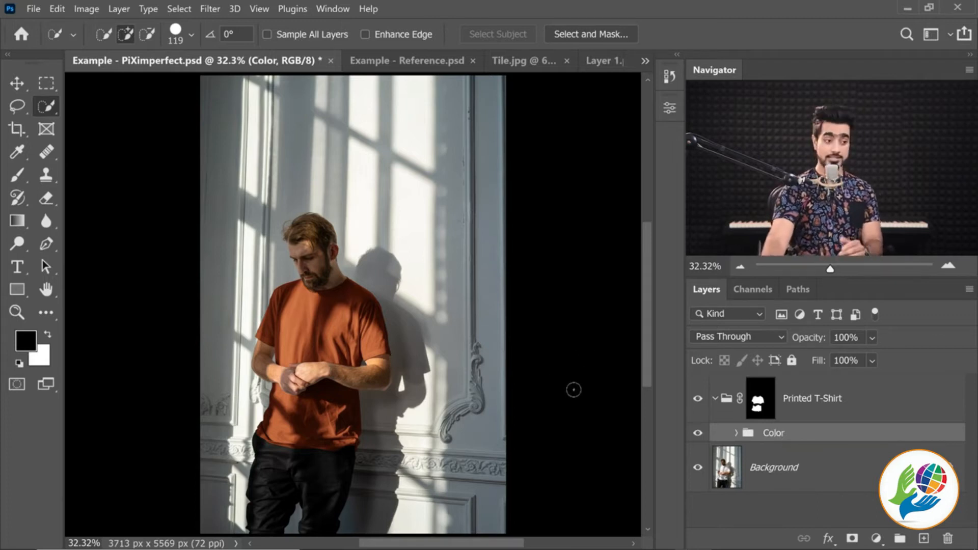
# - Add a Pattern fill layer above the Color group using the transparent Tile 1 pattern
pyautogui.click(875, 538)
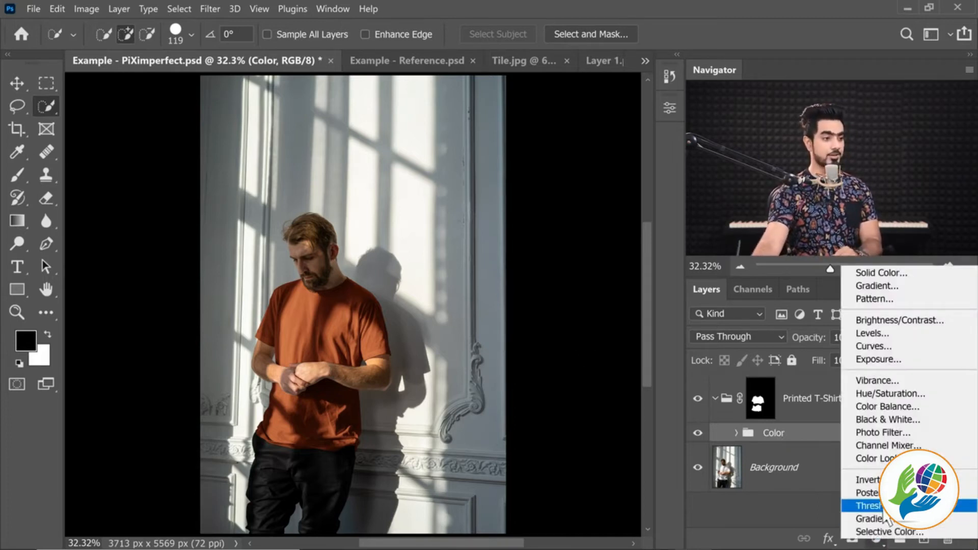
pyautogui.click(857, 298)
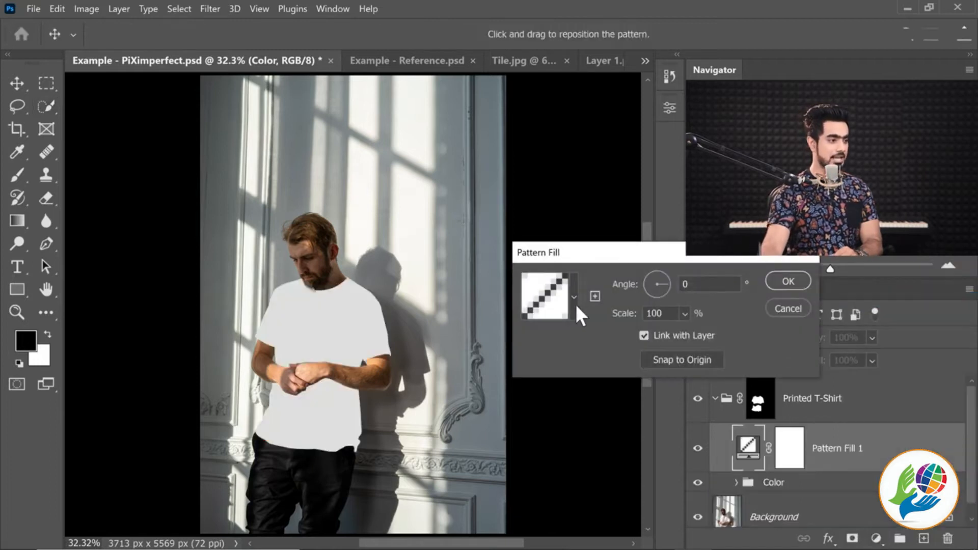
pyautogui.click(573, 298)
pyautogui.moveTo(614, 350); pyautogui.dragTo(609, 412)
pyautogui.click(542, 417)
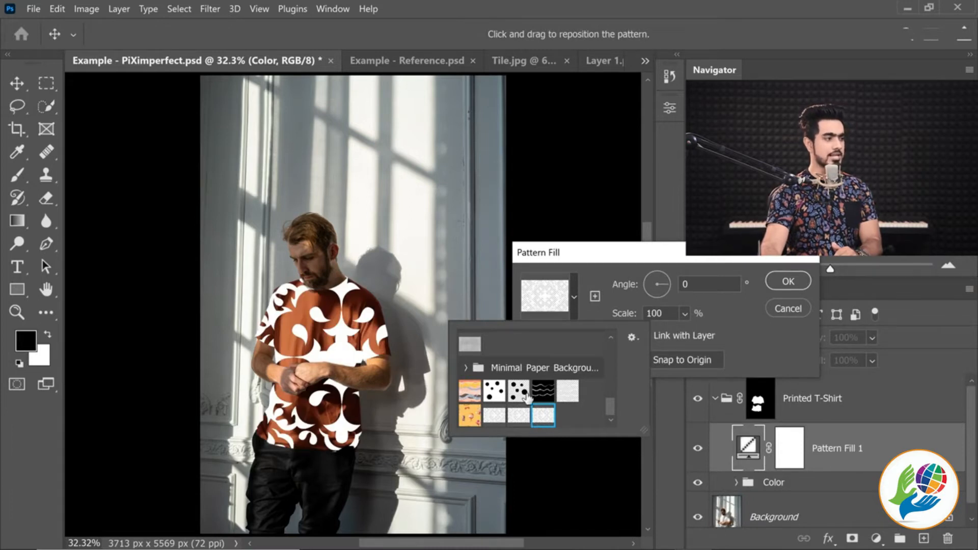
pyautogui.click(597, 320)
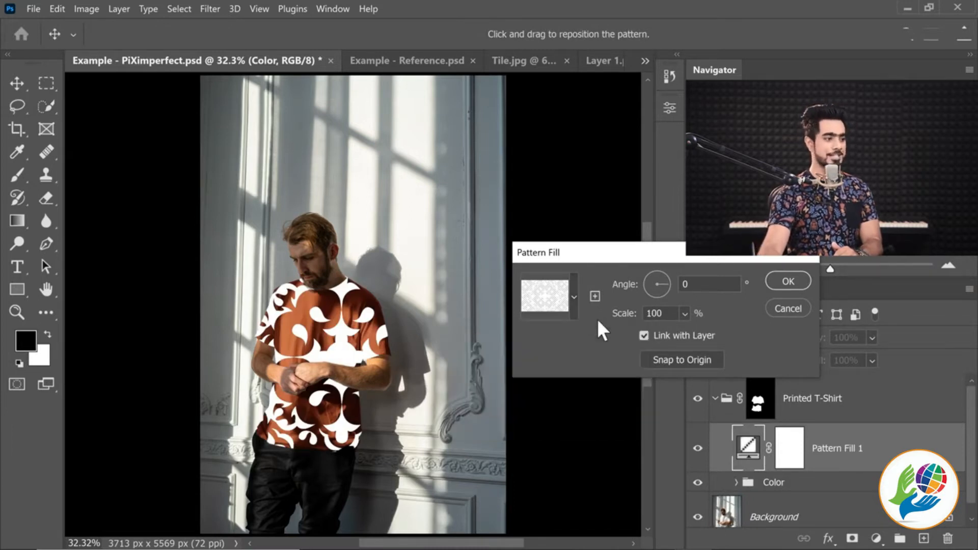
pyautogui.moveTo(714, 251); pyautogui.dragTo(478, 131)
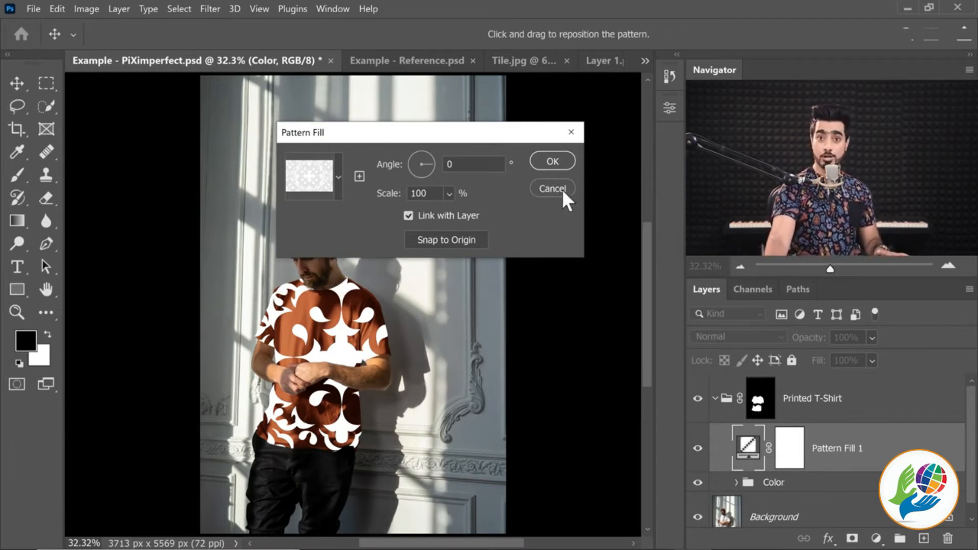
pyautogui.click(551, 165)
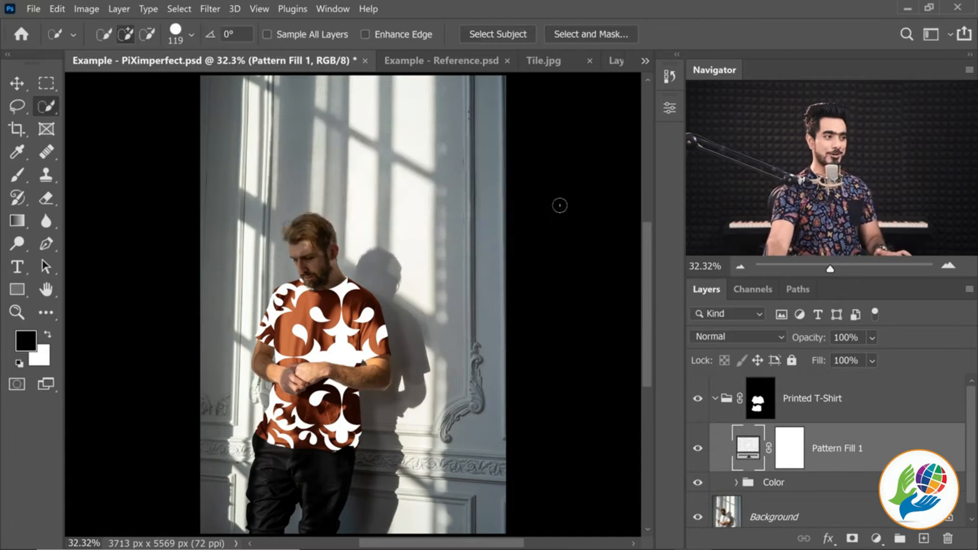
# - Disable the Printed T-Shirt group's mask, hide the Color group, and set the pattern fill's scale to 22%
pyautogui.keyDown('shift'); pyautogui.click(762, 405); pyautogui.keyUp('shift')
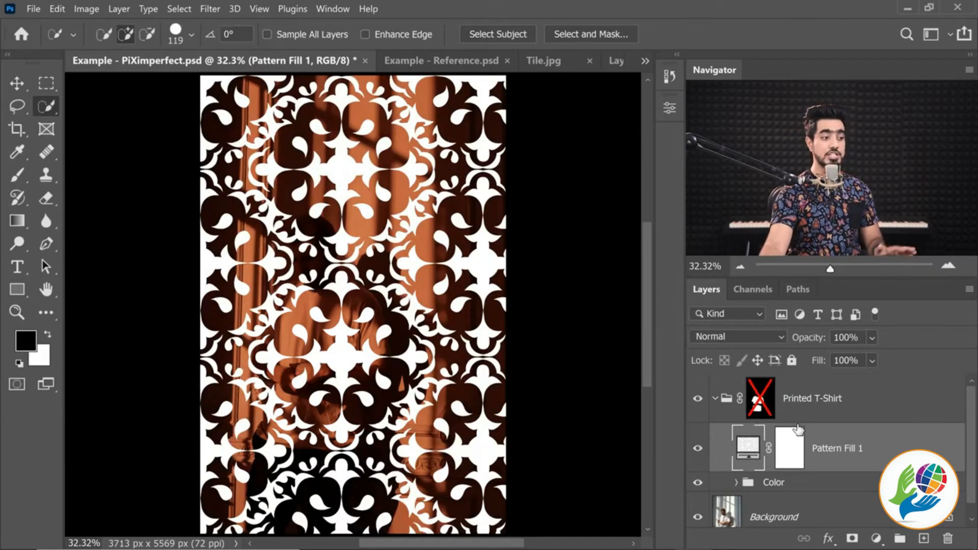
pyautogui.click(699, 483)
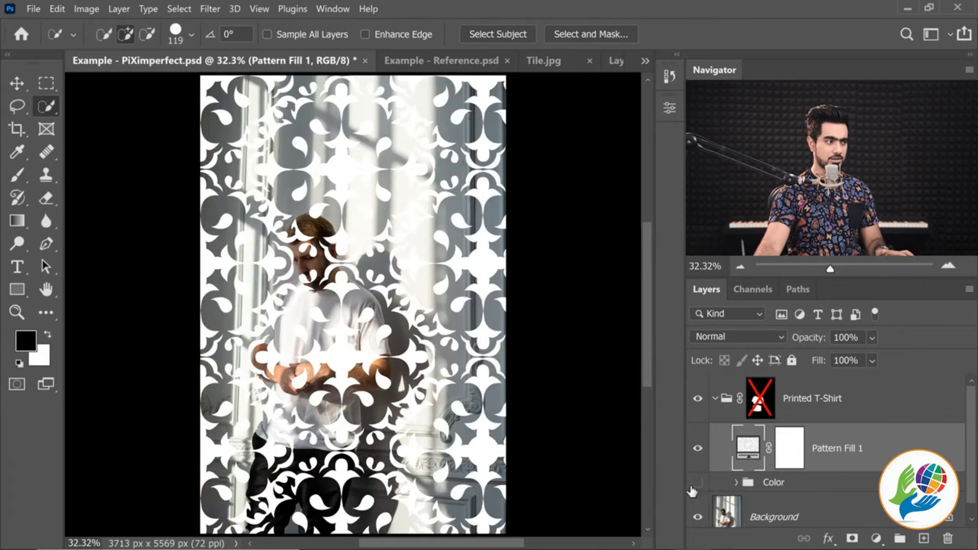
pyautogui.doubleClick(748, 449)
pyautogui.moveTo(390, 134); pyautogui.dragTo(712, 314)
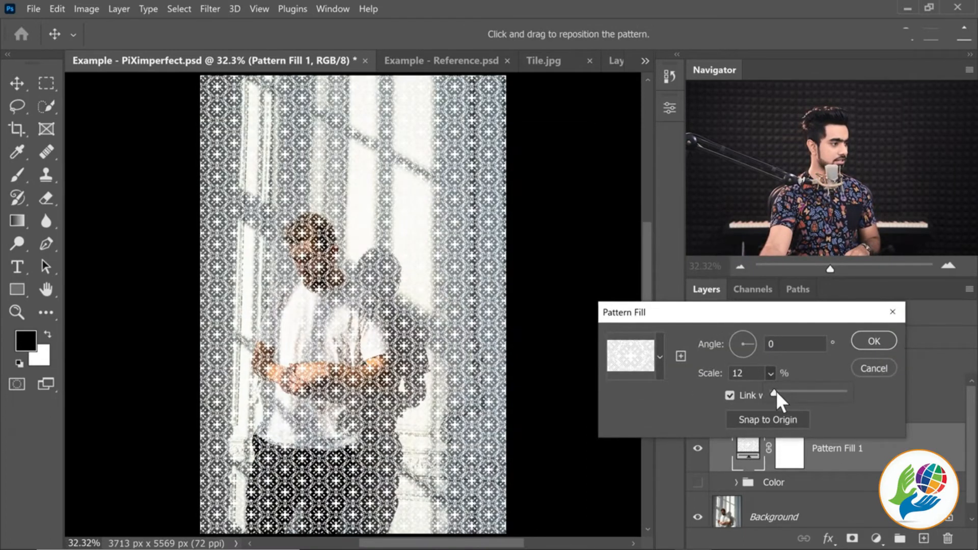
pyautogui.click(706, 379)
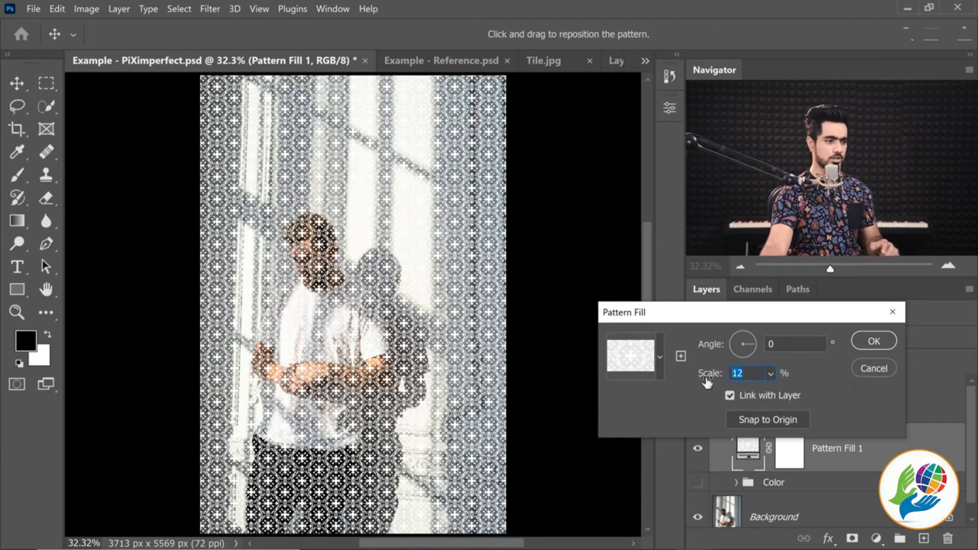
pyautogui.write('20')
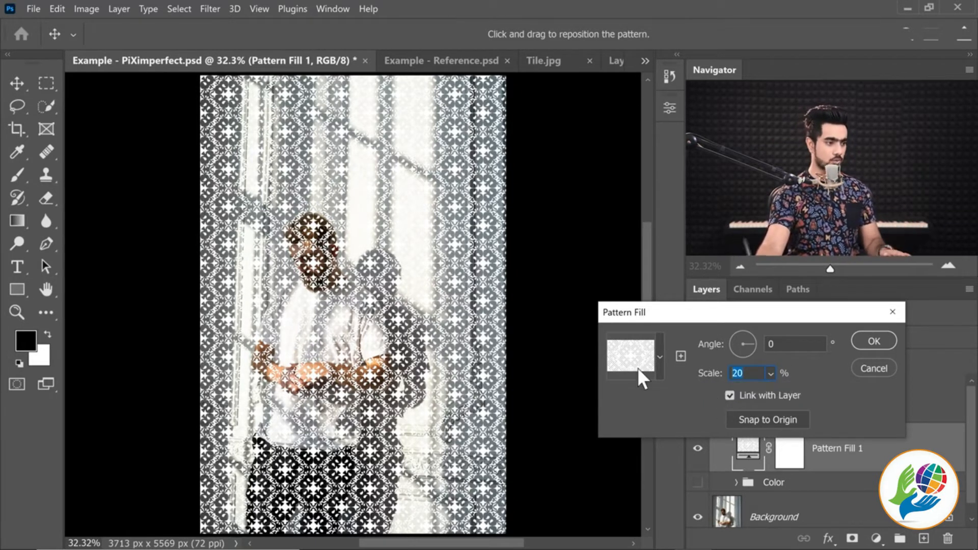
pyautogui.write('25')
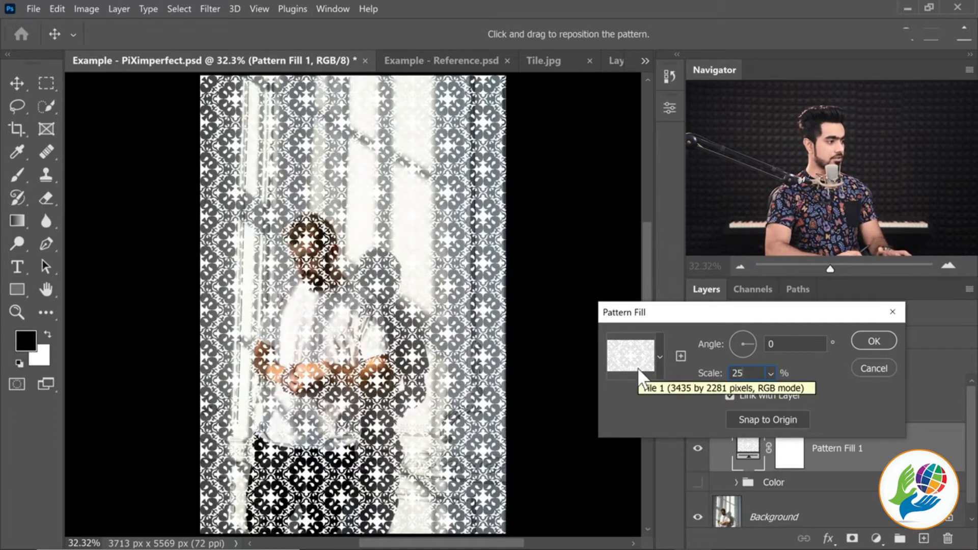
pyautogui.write('2')
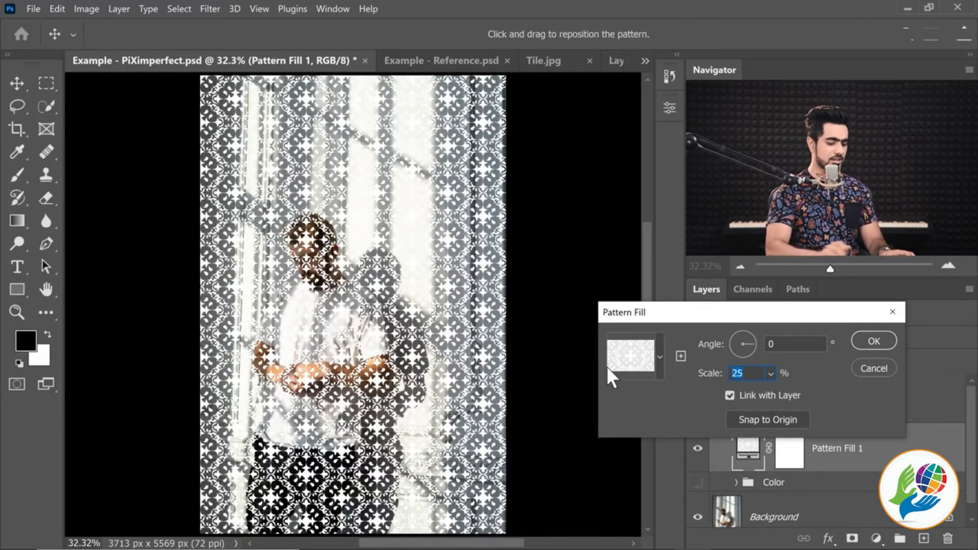
pyautogui.write('2')
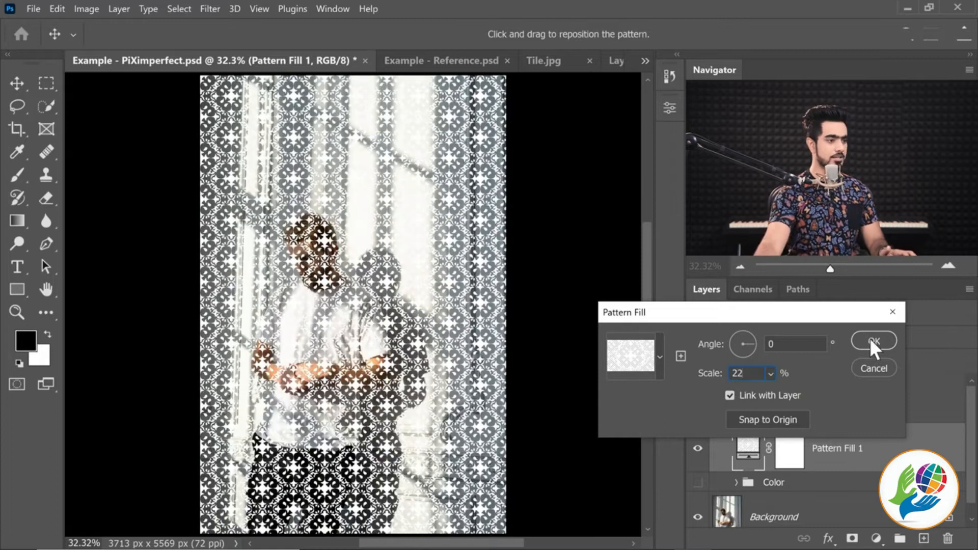
pyautogui.click(874, 341)
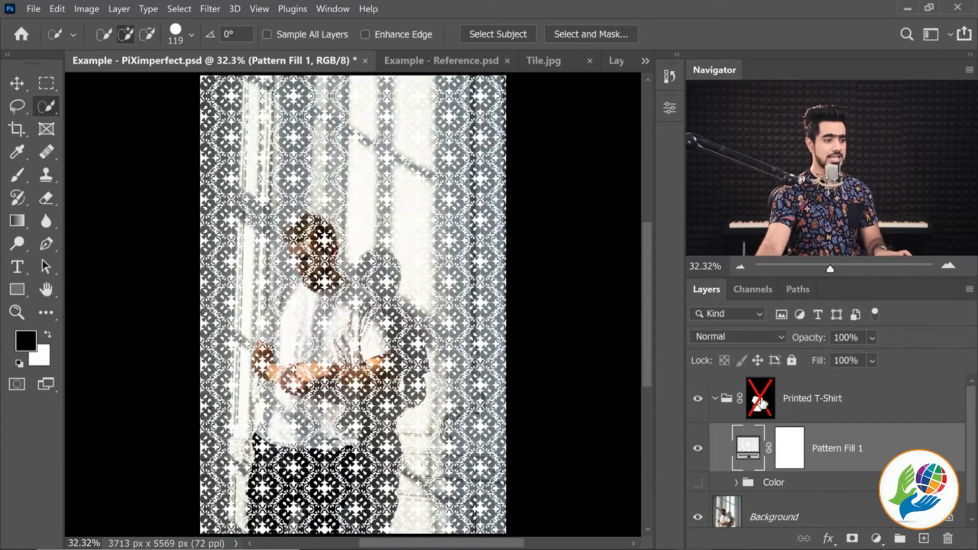
# - Re-enable the Printed T-Shirt group's mask and show the Color group again
pyautogui.keyDown('shift'); pyautogui.click(759, 405); pyautogui.keyUp('shift')
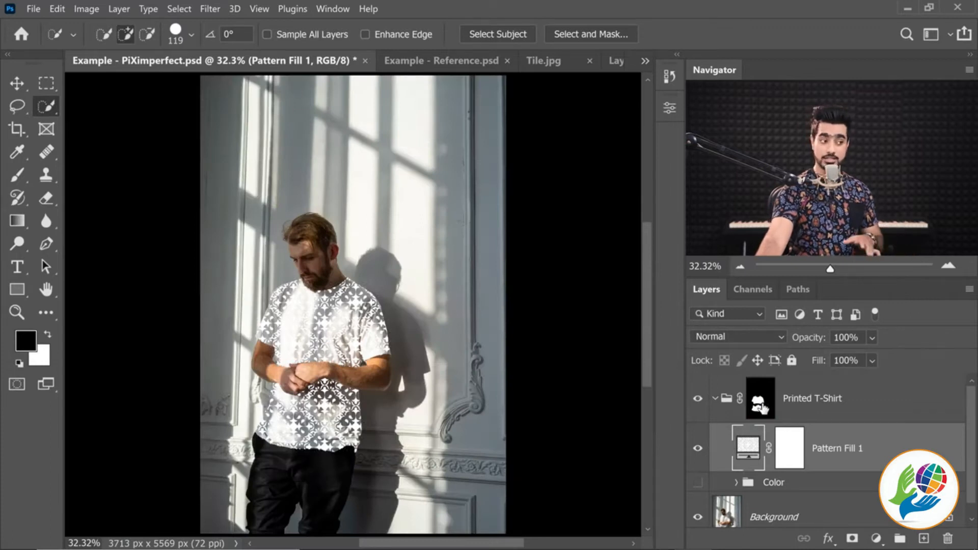
pyautogui.click(697, 482)
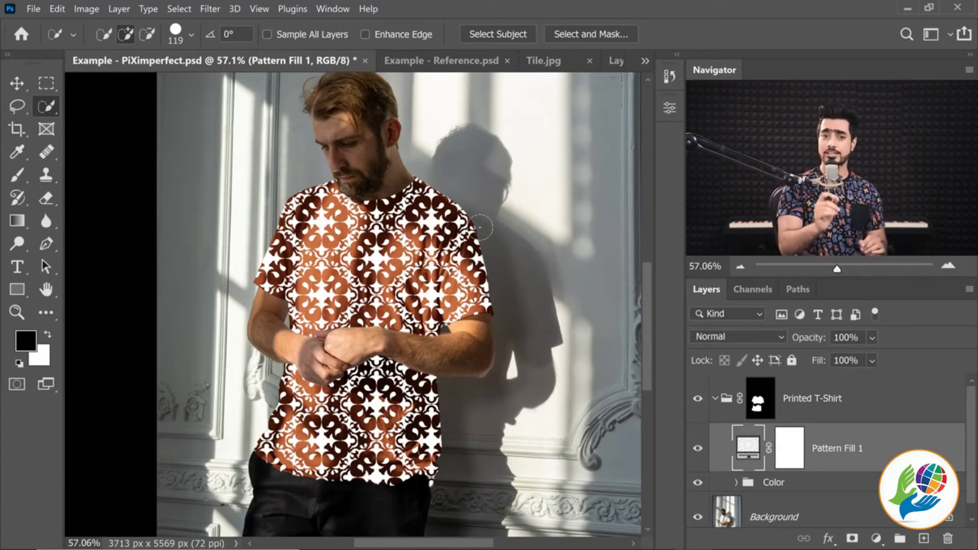
# - Rasterize the Pattern Fill 1 layer and copy a rectangular area around the T-shirt to a new layer
pyautogui.rightClick(894, 449)
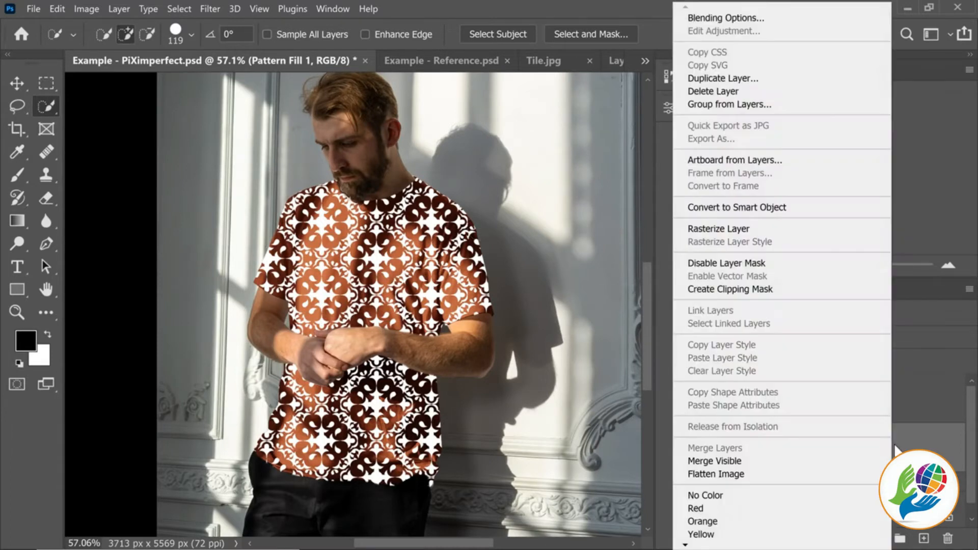
pyautogui.click(747, 227)
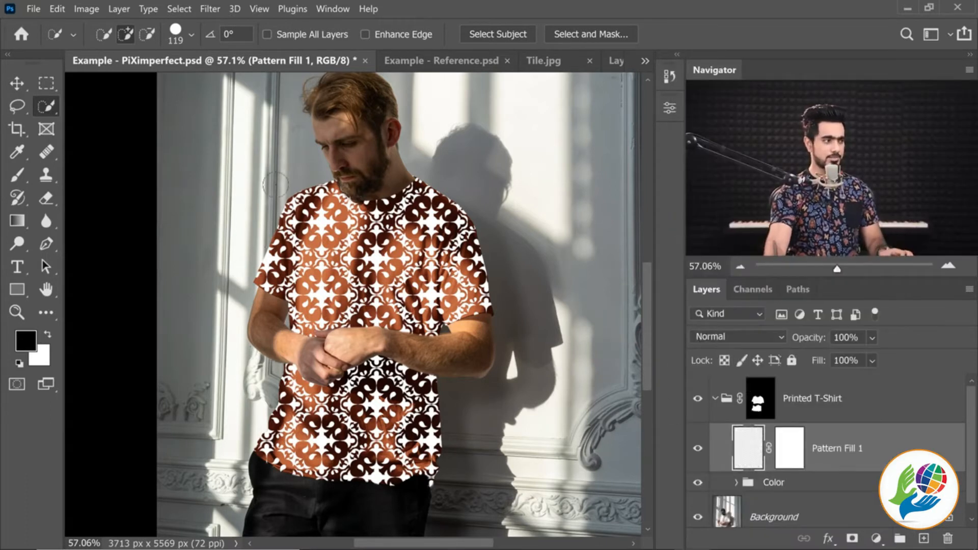
pyautogui.scroll(-3, 474, 290)
pyautogui.moveTo(46, 83); pyautogui.dragTo(77, 85)
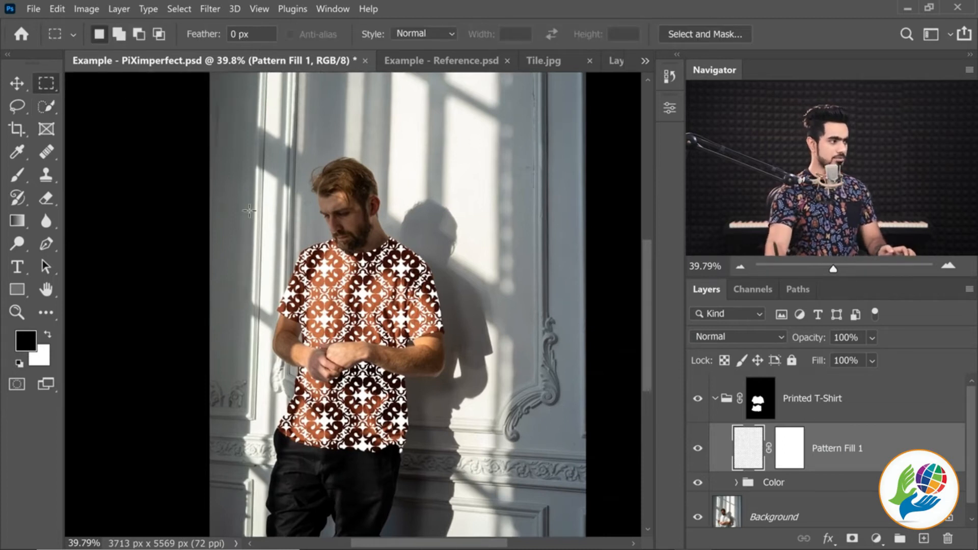
pyautogui.moveTo(253, 203); pyautogui.dragTo(461, 489)
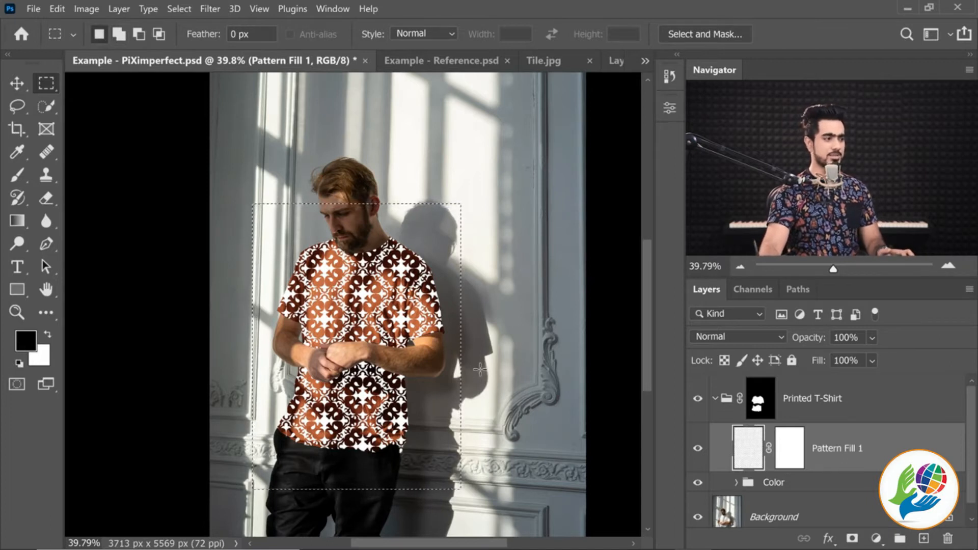
pyautogui.moveTo(371, 267); pyautogui.dragTo(373, 266)
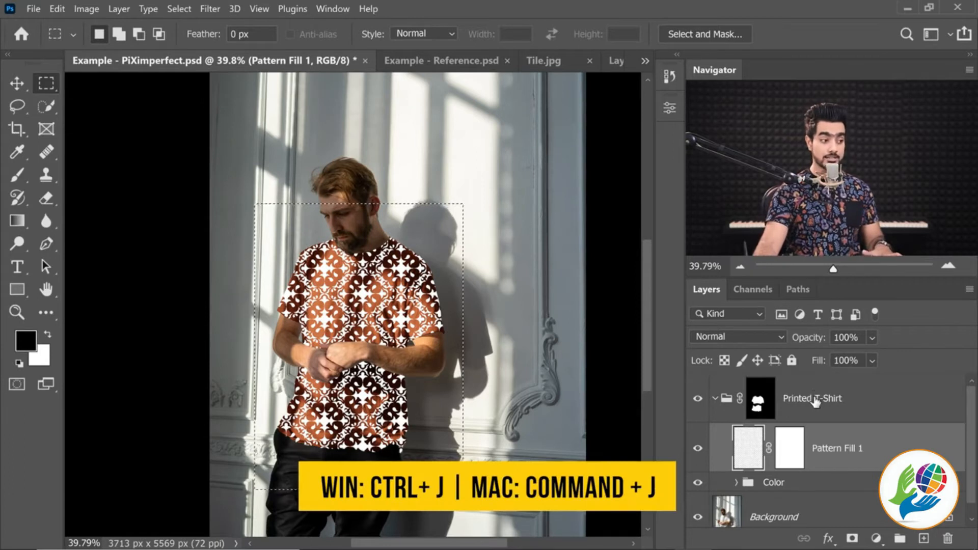
pyautogui.hotkey('ctrl', 'j')
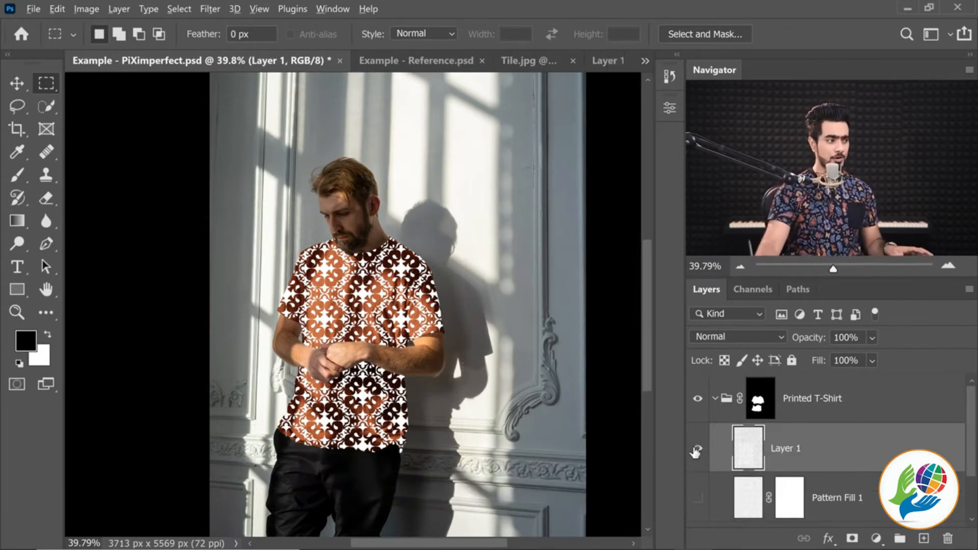
# - Inspect the copied pattern area on its own without the group mask, and delete the Pattern Fill 1 layer
pyautogui.keyDown('alt'); pyautogui.click(696, 451); pyautogui.keyUp('alt')
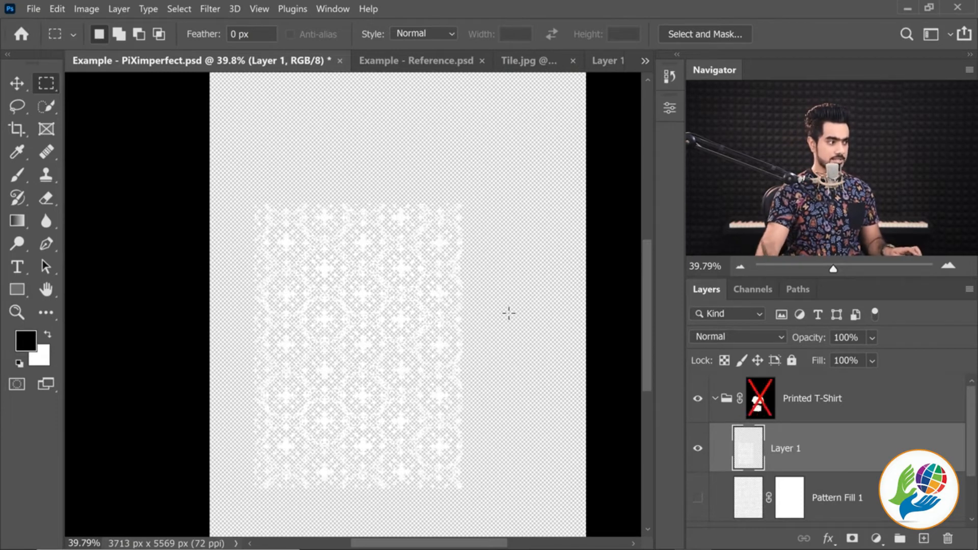
pyautogui.keyDown('alt'); pyautogui.click(698, 449); pyautogui.keyUp('alt')
pyautogui.keyDown('shift'); pyautogui.click(760, 402); pyautogui.keyUp('shift')
pyautogui.click(880, 503)
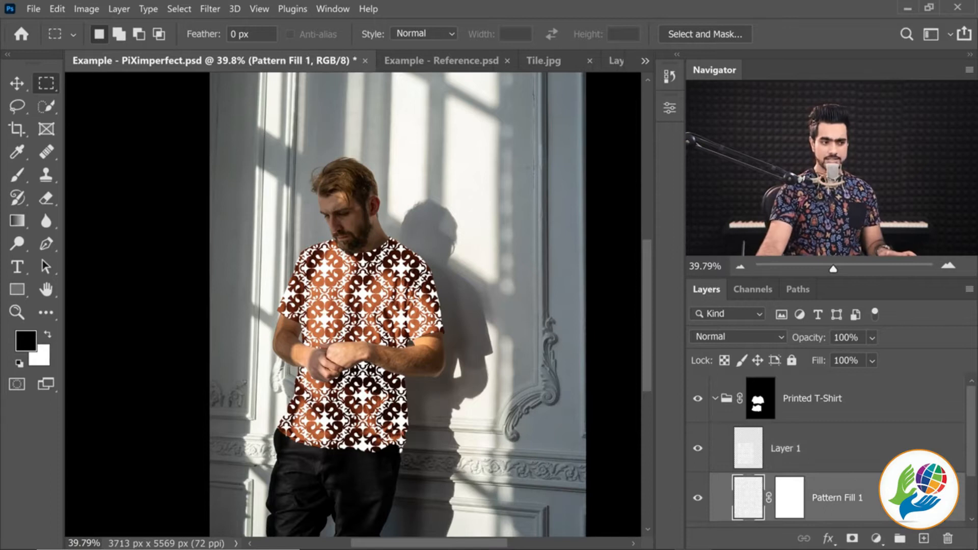
pyautogui.press('Delete')
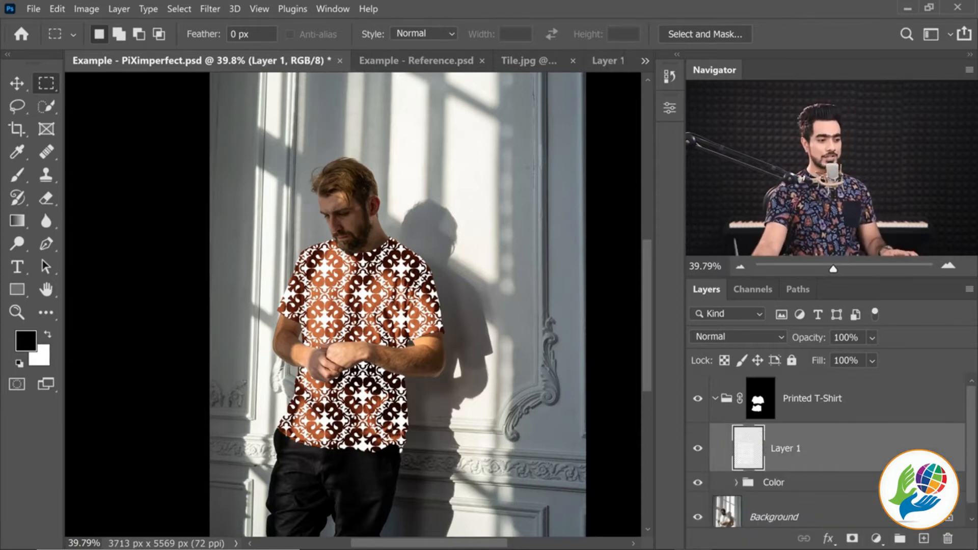
# - Add a Solid Color fill layer with hex f0a26e above Layer 1 and clip it to that layer
pyautogui.click(876, 539)
pyautogui.click(862, 282)
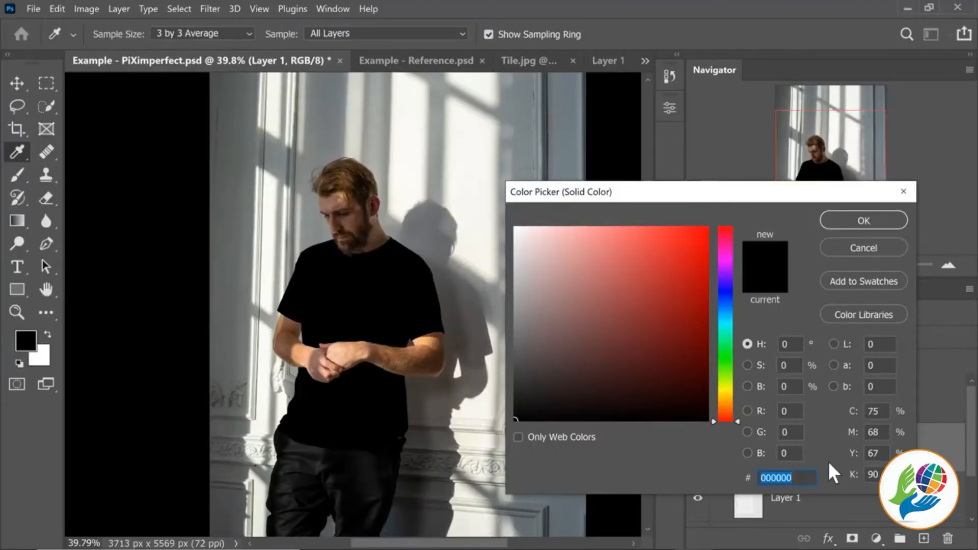
pyautogui.write('f5a26e')
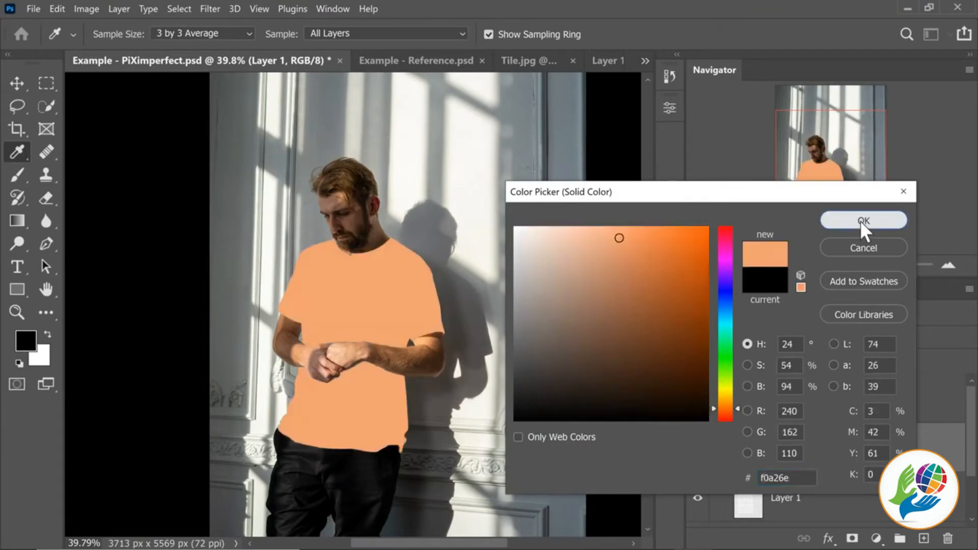
pyautogui.click(860, 221)
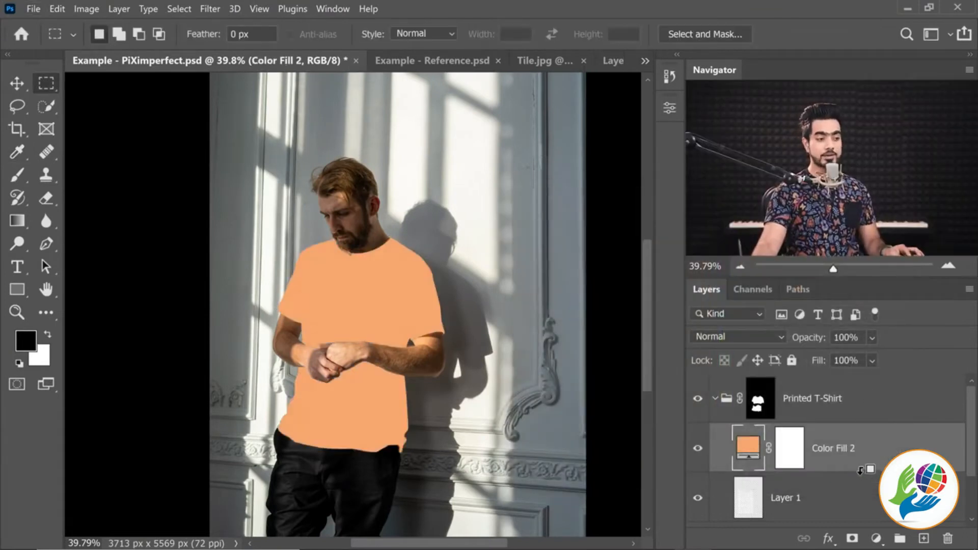
pyautogui.keyDown('alt'); pyautogui.click(861, 470); pyautogui.keyUp('alt')
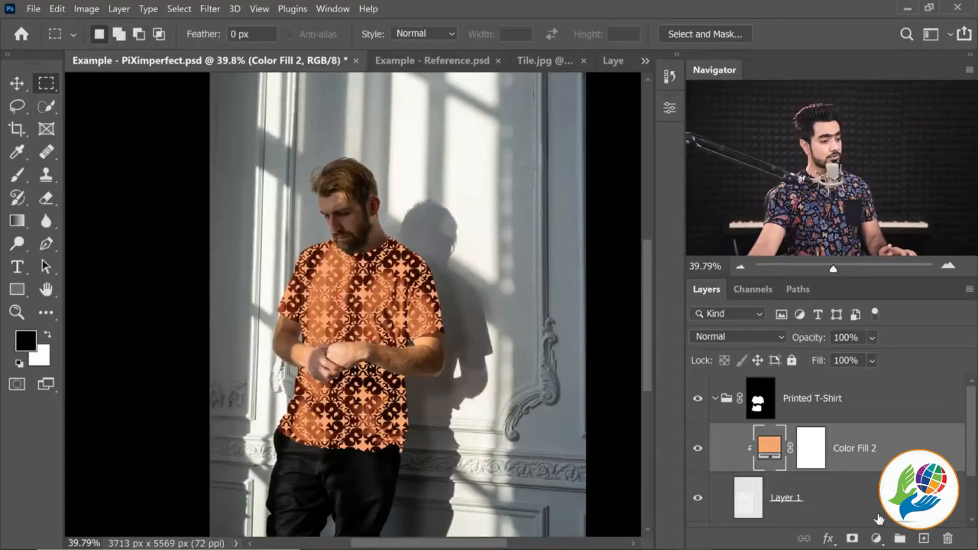
# - Convert Layer 1 to a Smart Object and rename it "Pattern"
pyautogui.click(788, 504)
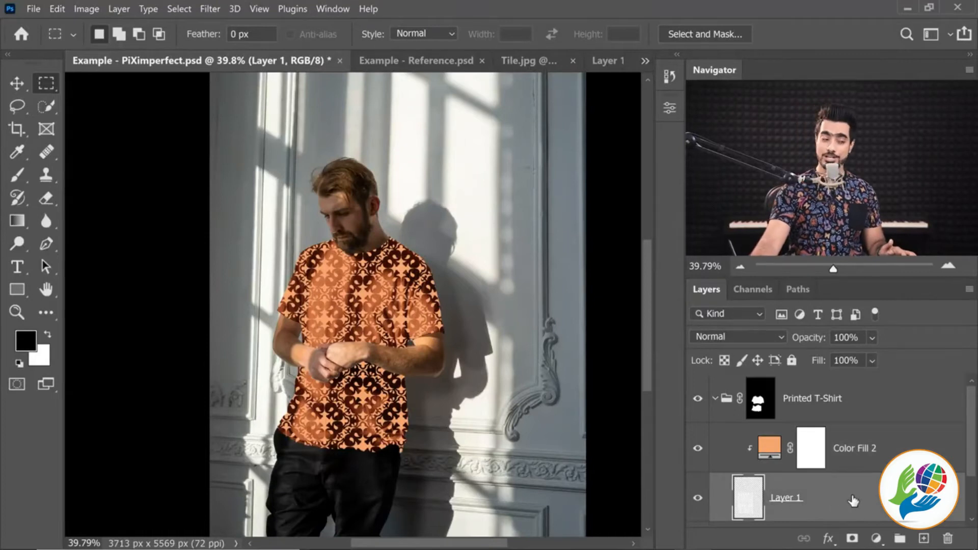
pyautogui.rightClick(881, 506)
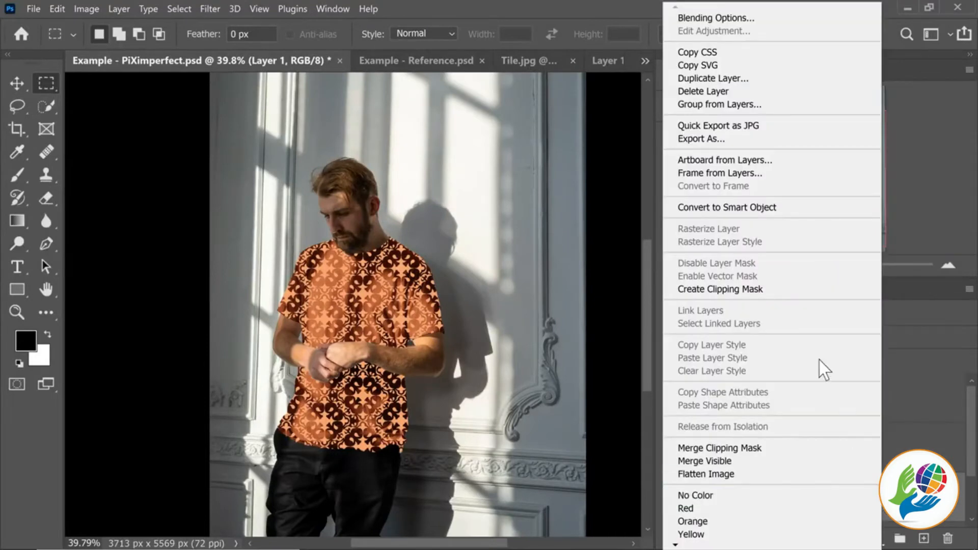
pyautogui.click(775, 209)
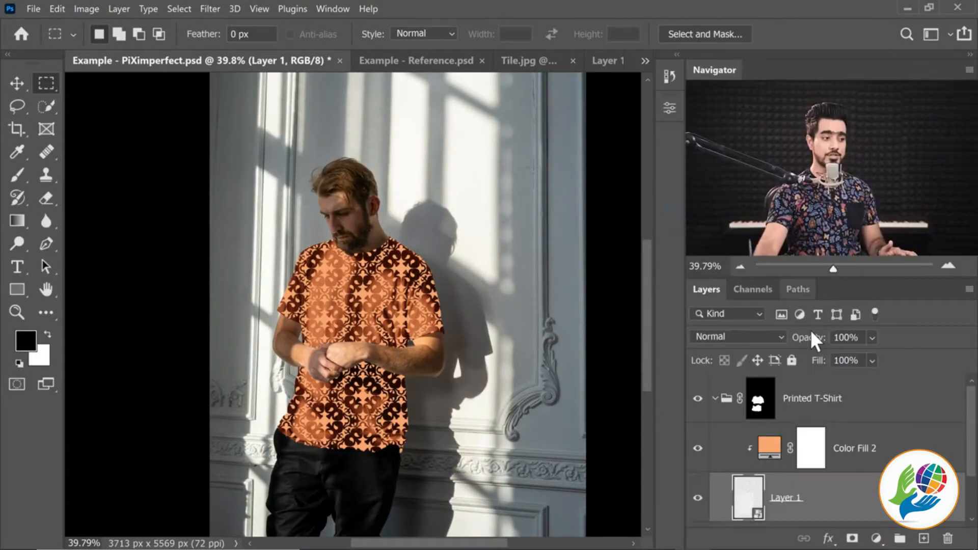
pyautogui.doubleClick(786, 498)
pyautogui.write('Pattern')
pyautogui.press('Return')
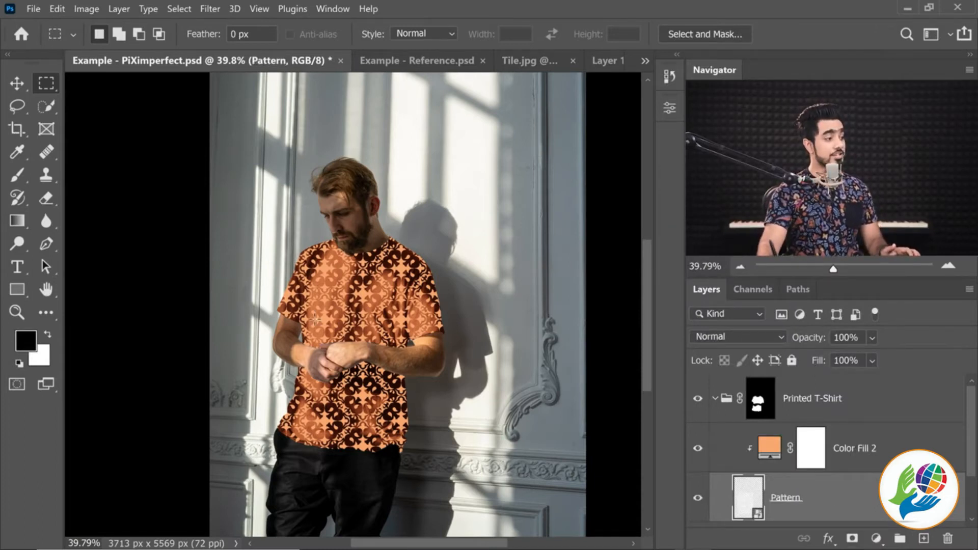
# - Set the Pattern layer's Blend If Underlying Layer shadow range to a split of 0 / 132 and check the blend on the shirt
pyautogui.scroll(2, 330, 319)
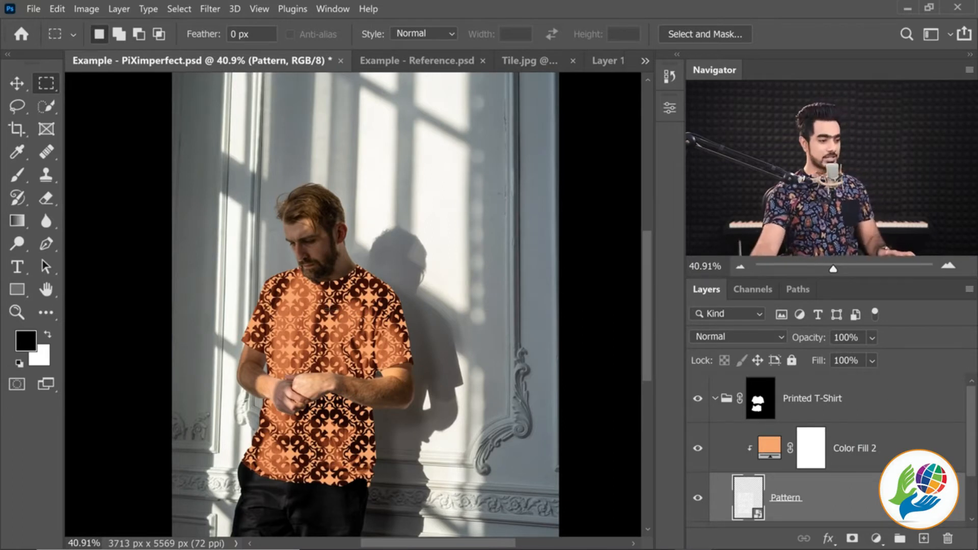
pyautogui.doubleClick(856, 511)
pyautogui.moveTo(345, 132); pyautogui.dragTo(698, 150)
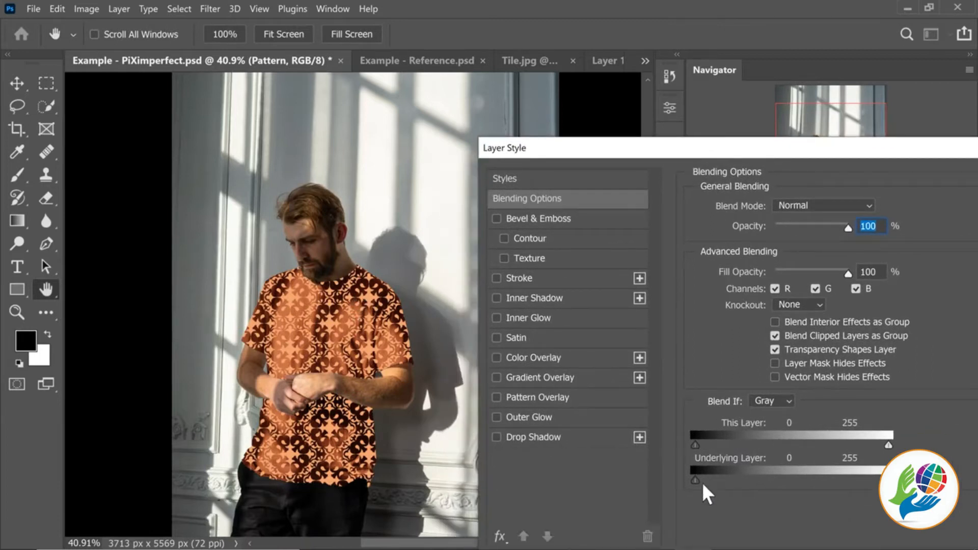
pyautogui.moveTo(696, 480); pyautogui.dragTo(736, 481)
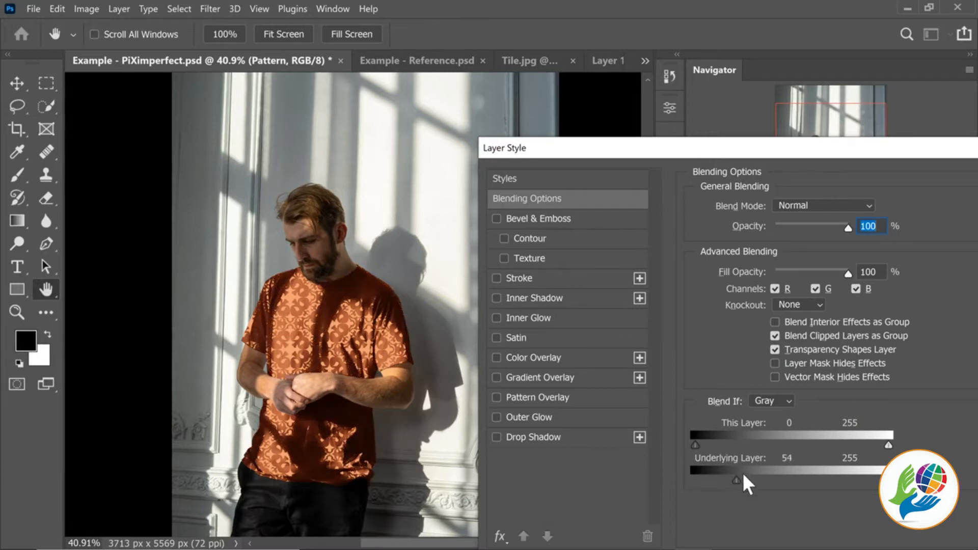
pyautogui.keyDown('alt'); pyautogui.moveTo(737, 482); pyautogui.dragTo(674, 478); pyautogui.keyUp('alt')
pyautogui.moveTo(742, 481); pyautogui.dragTo(790, 483)
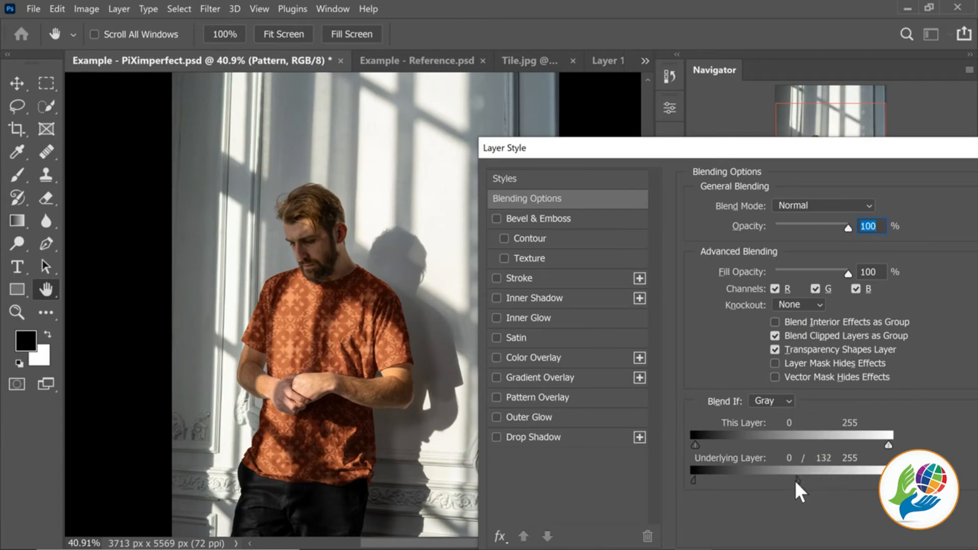
pyautogui.moveTo(771, 157); pyautogui.dragTo(415, 114)
pyautogui.click(704, 134)
pyautogui.moveTo(376, 354); pyautogui.dragTo(258, 341)
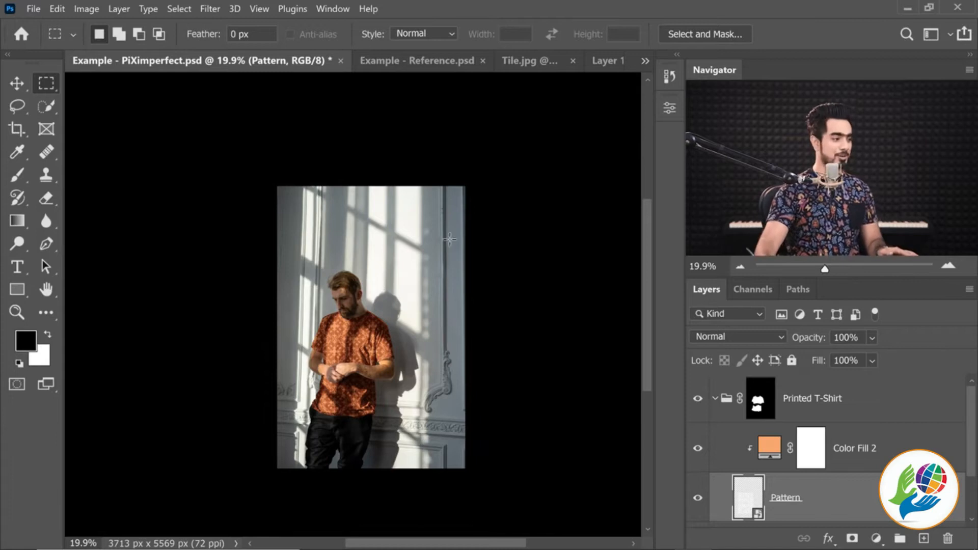
pyautogui.moveTo(343, 339); pyautogui.dragTo(378, 330)
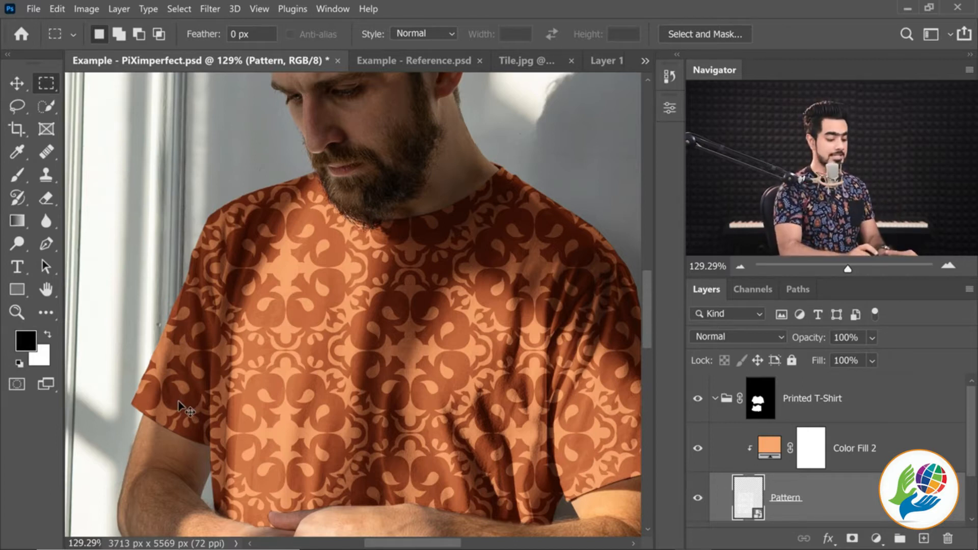
pyautogui.hotkey('ctrl', '0')
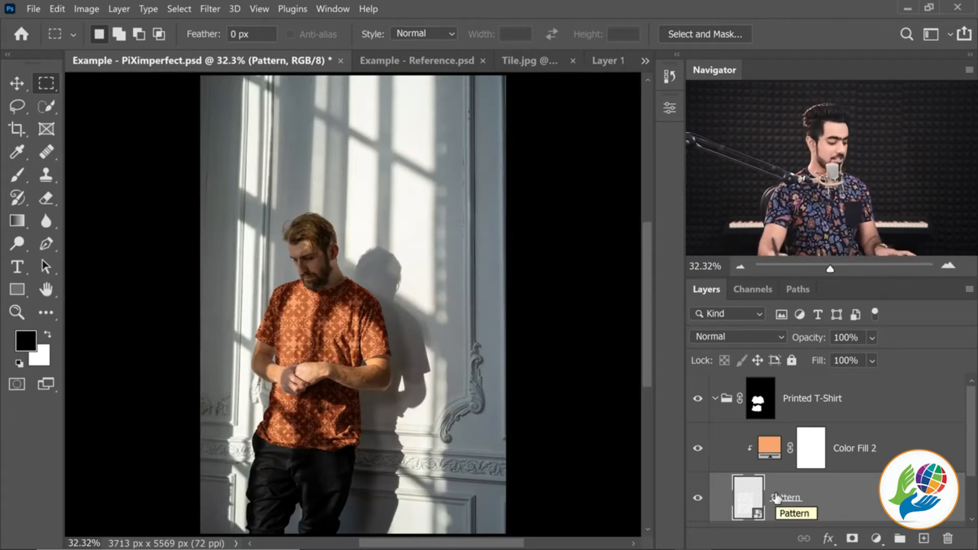
# - Distort the Pattern layer by slightly lowering both right corners and raising the bottom-left corner, and apply the transform
pyautogui.hotkey('ctrl', 't')
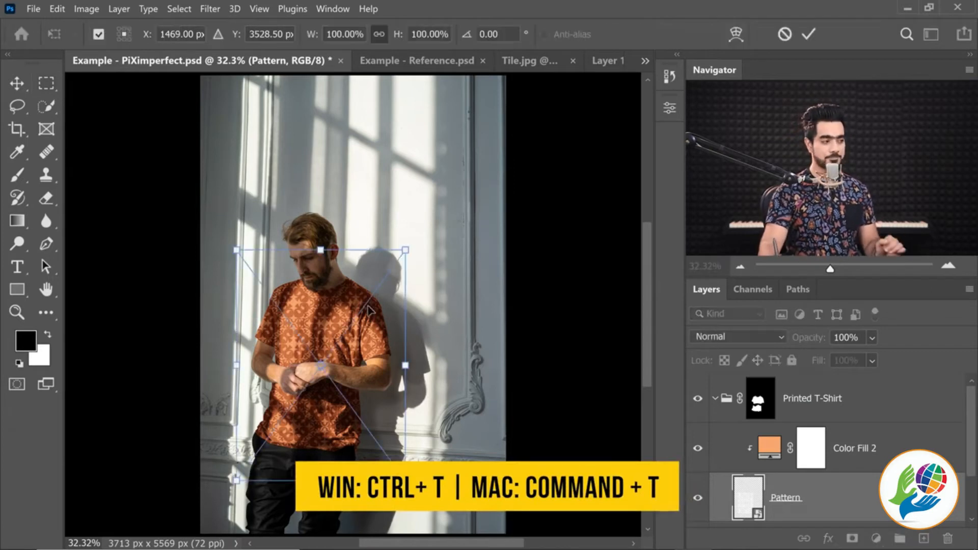
pyautogui.scroll(2, 334, 286)
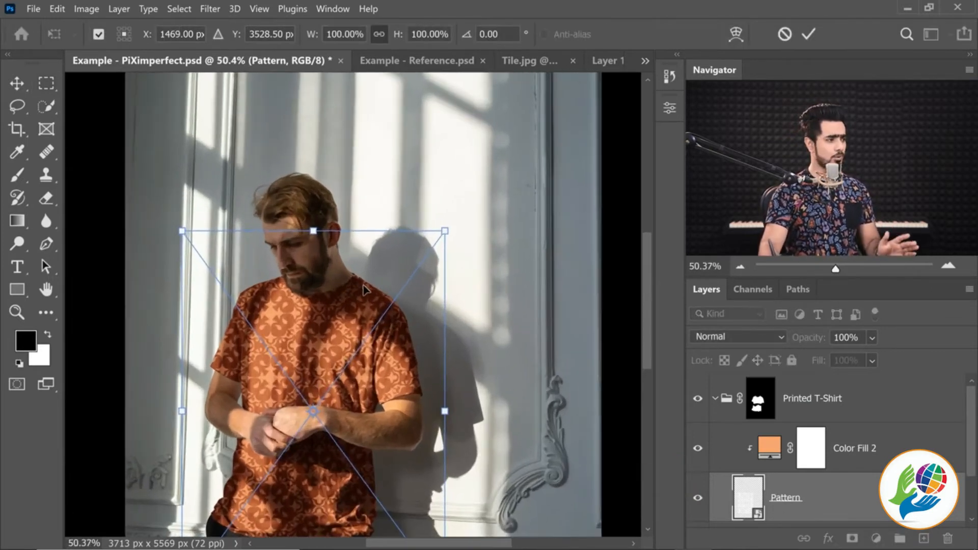
pyautogui.rightClick(369, 283)
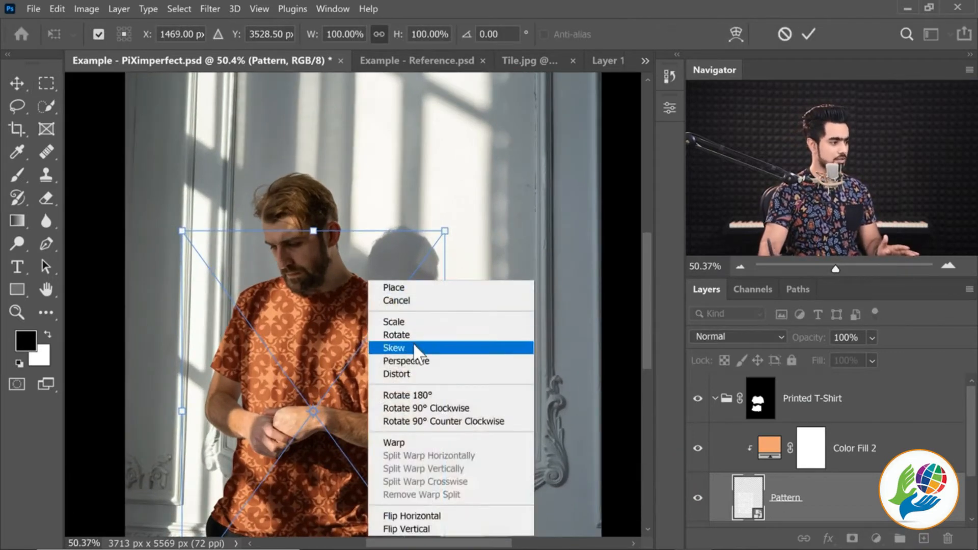
pyautogui.click(402, 375)
pyautogui.scroll(-2, 432, 352)
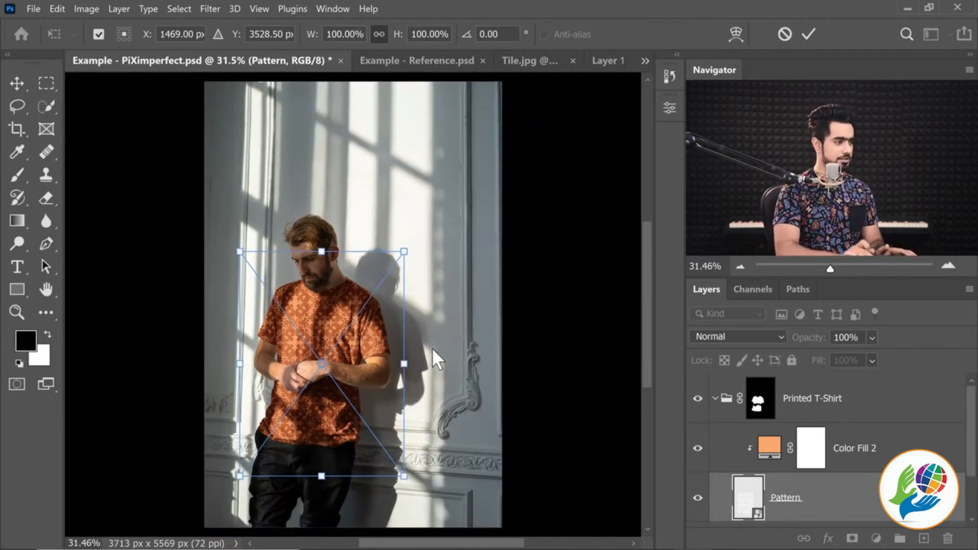
pyautogui.moveTo(403, 254); pyautogui.dragTo(405, 260)
pyautogui.moveTo(404, 477); pyautogui.dragTo(403, 487)
pyautogui.moveTo(240, 482); pyautogui.dragTo(237, 472)
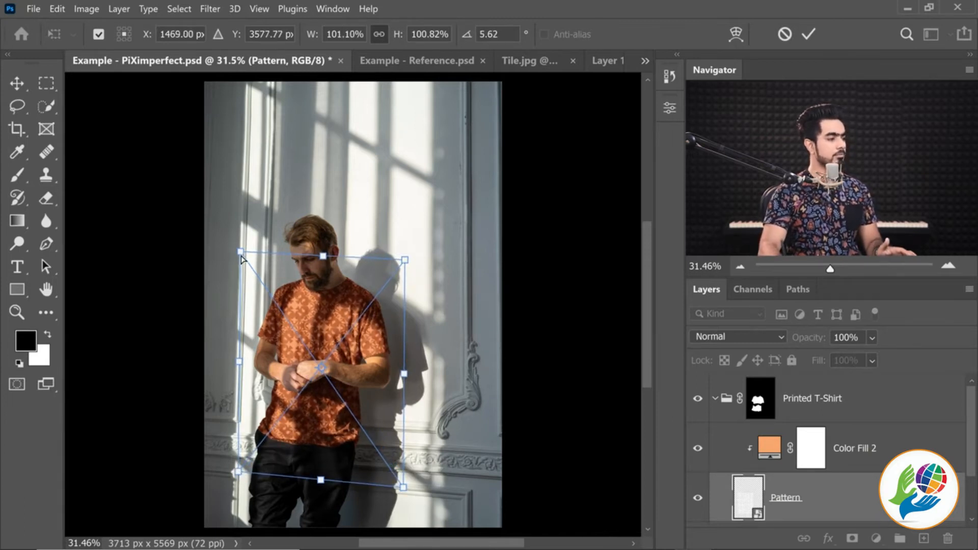
pyautogui.press('Return')
pyautogui.press('m')
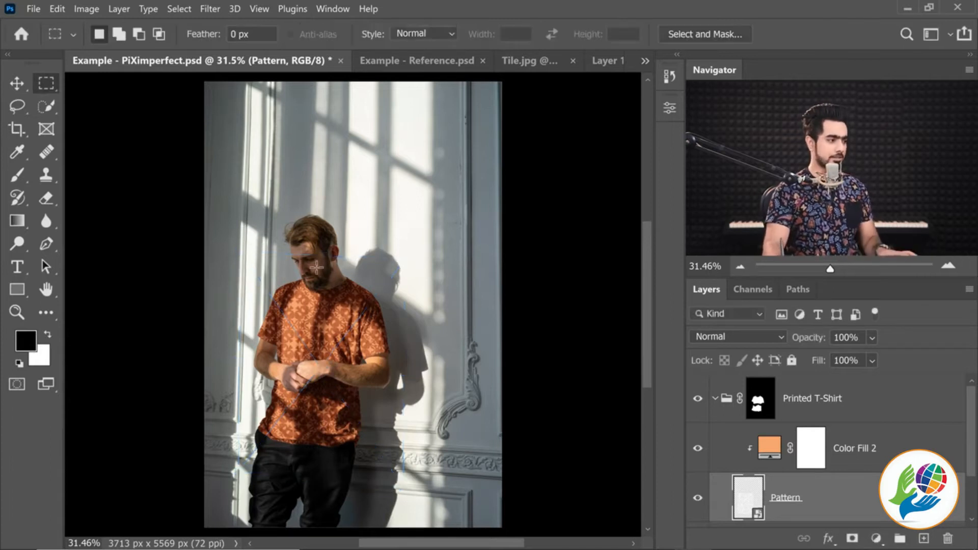
# - Open the Pattern layer for free transformation and switch it to Warp mode
pyautogui.scroll(2, 323, 284)
pyautogui.hotkey('ctrl', 't')
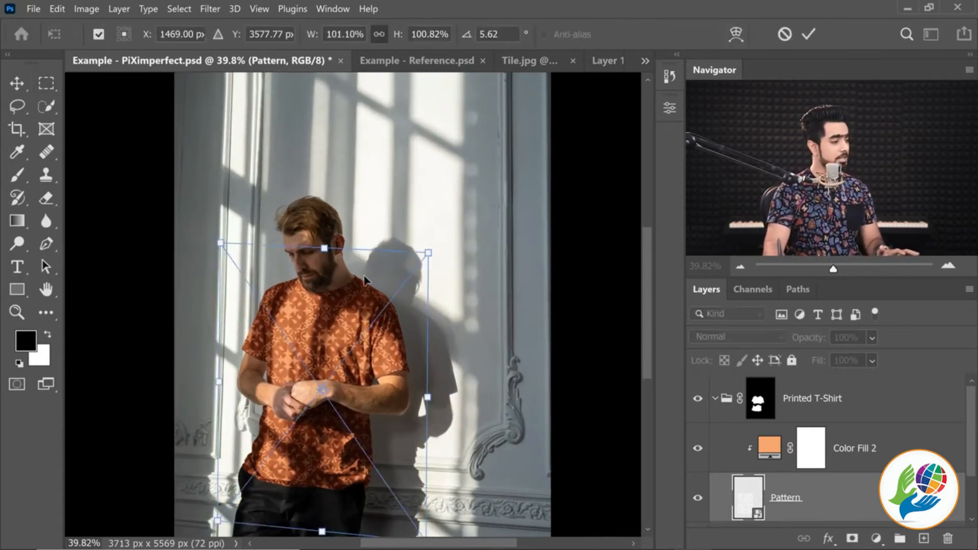
pyautogui.rightClick(348, 294)
pyautogui.click(373, 455)
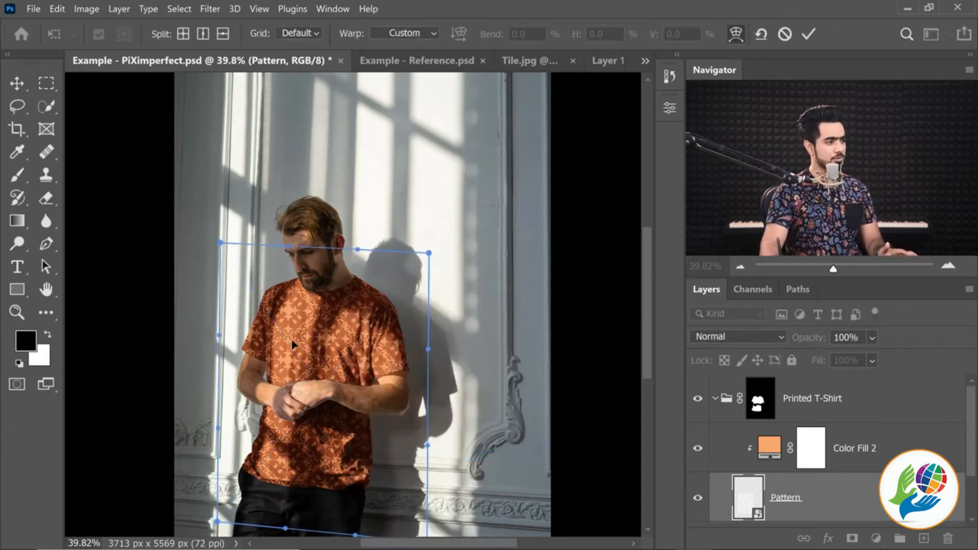
# - Try dividing the warp mesh over the shirt with two crosswise splits and an additional vertical split
pyautogui.click(182, 34)
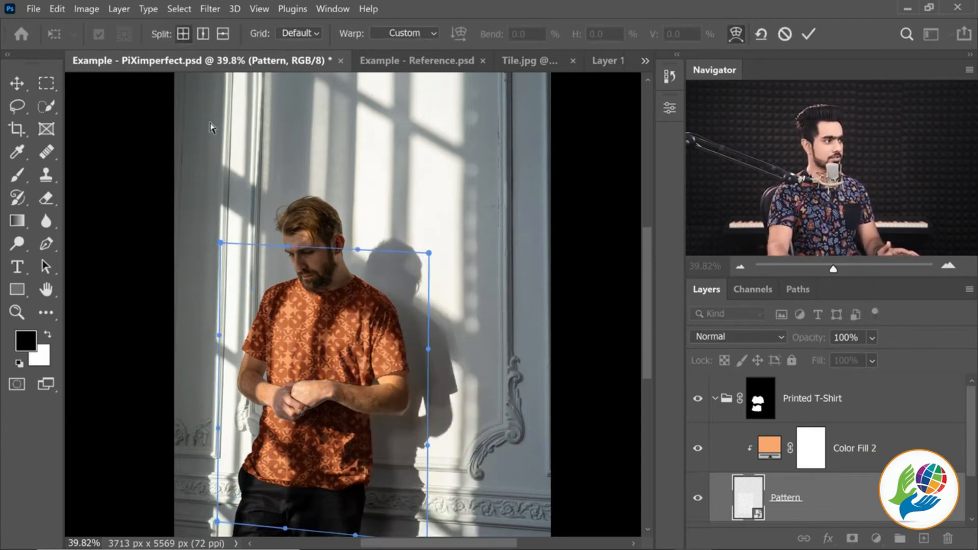
pyautogui.click(281, 365)
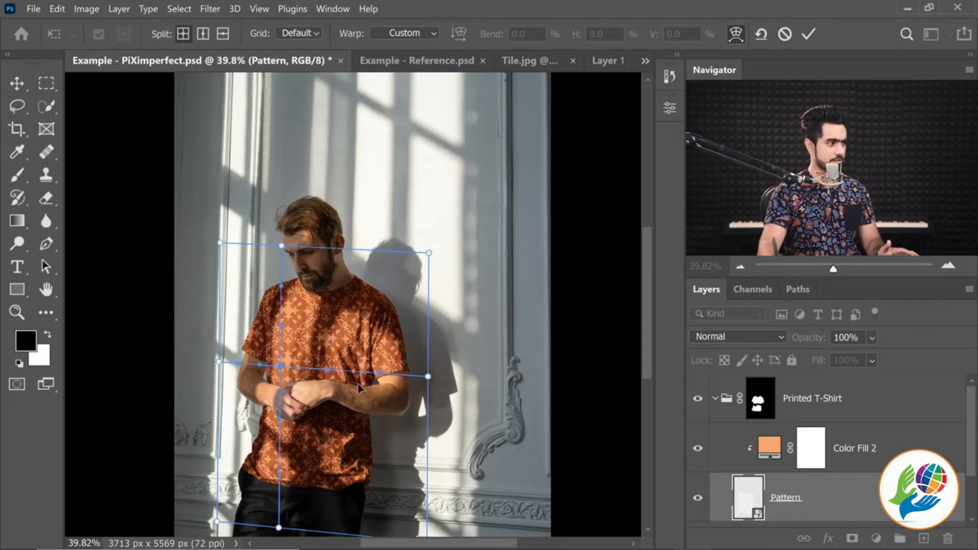
pyautogui.click(182, 34)
pyautogui.click(365, 302)
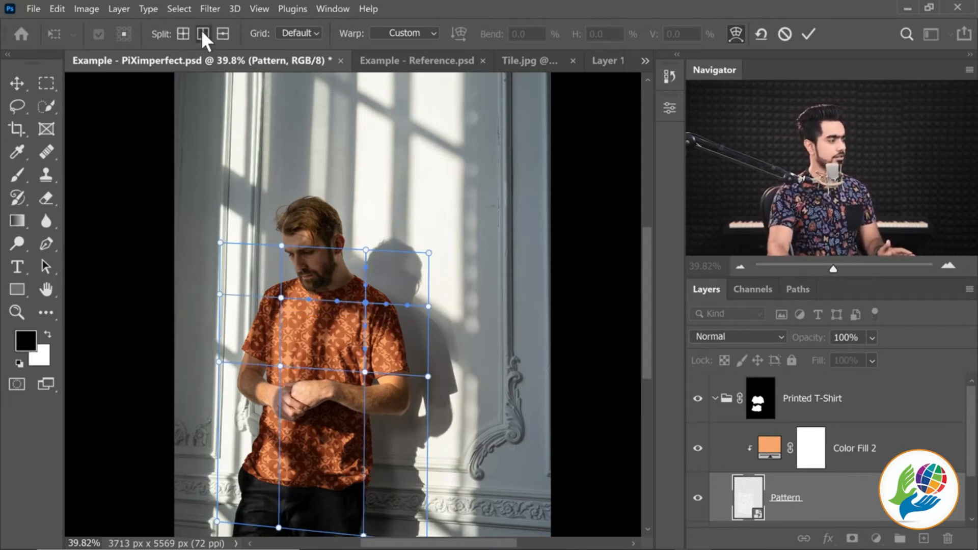
pyautogui.click(203, 33)
pyautogui.click(324, 448)
pyautogui.click(280, 366)
pyautogui.moveTo(295, 367); pyautogui.dragTo(295, 376)
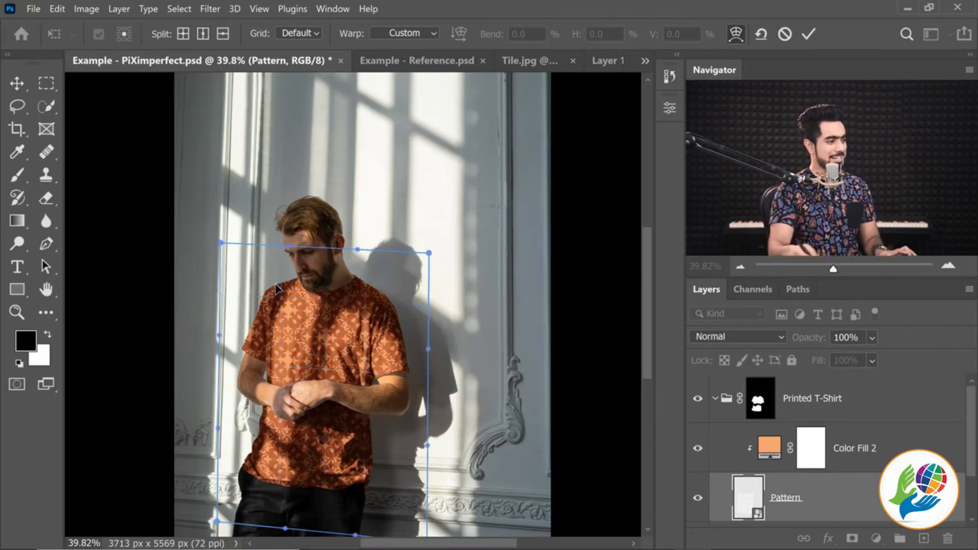
# - Divide the Pattern layer's warp mesh with the 3 x 3 grid preset
pyautogui.click(287, 33)
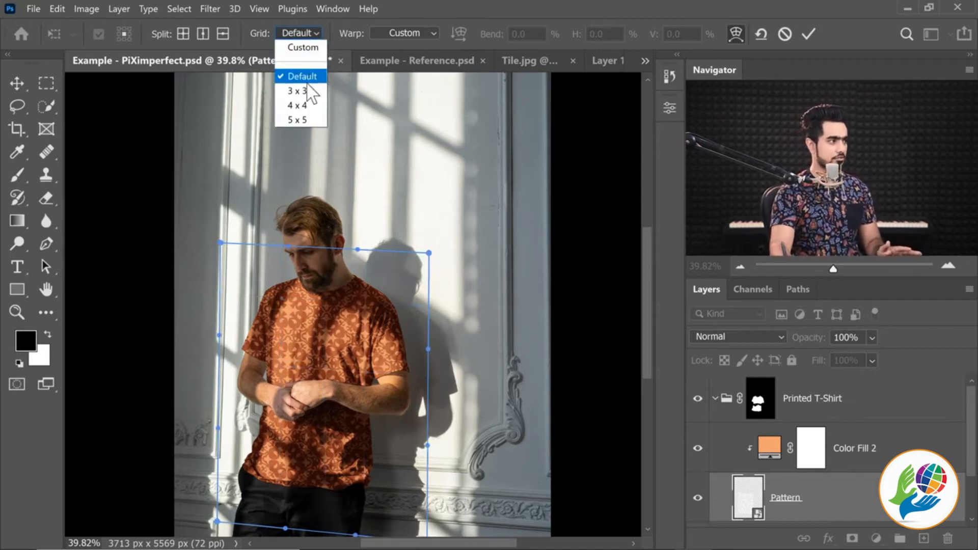
pyautogui.click(277, 33)
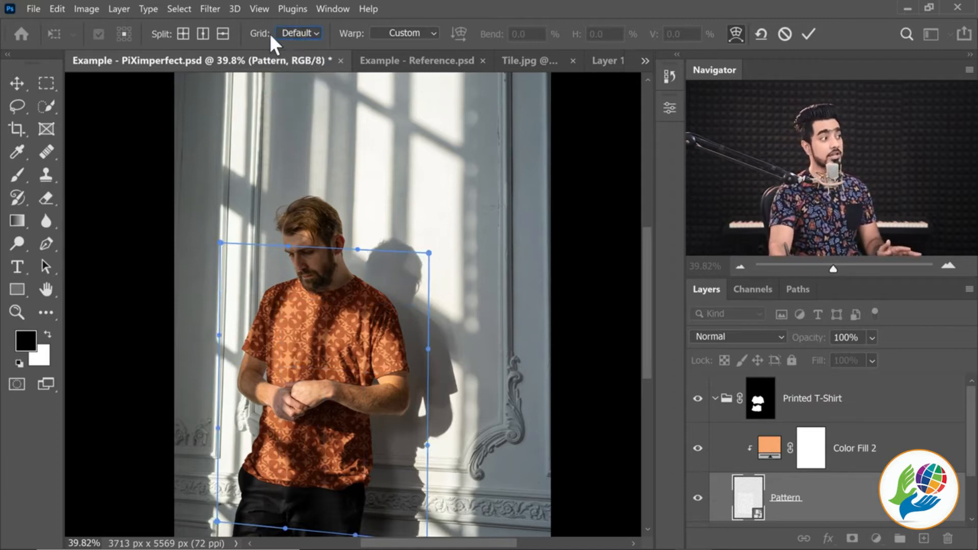
pyautogui.click(306, 32)
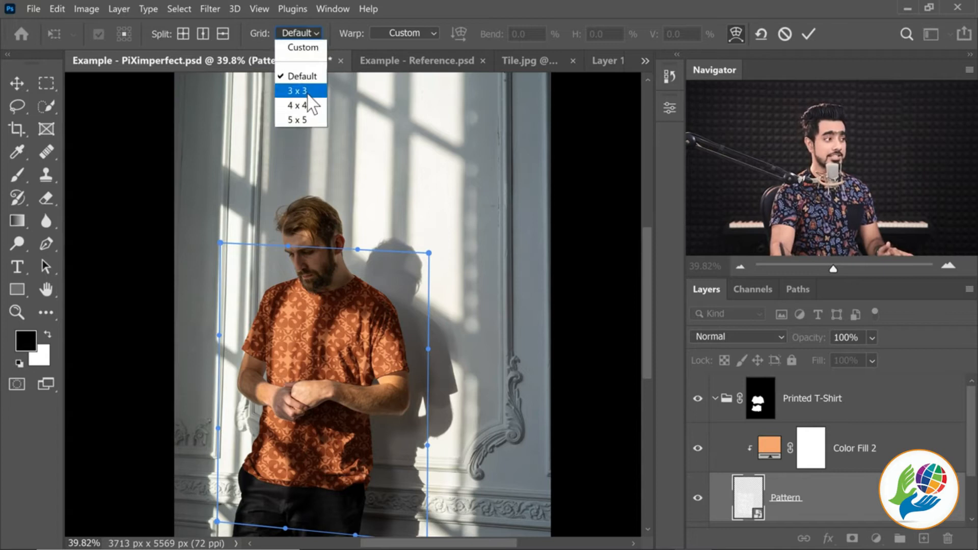
pyautogui.click(307, 93)
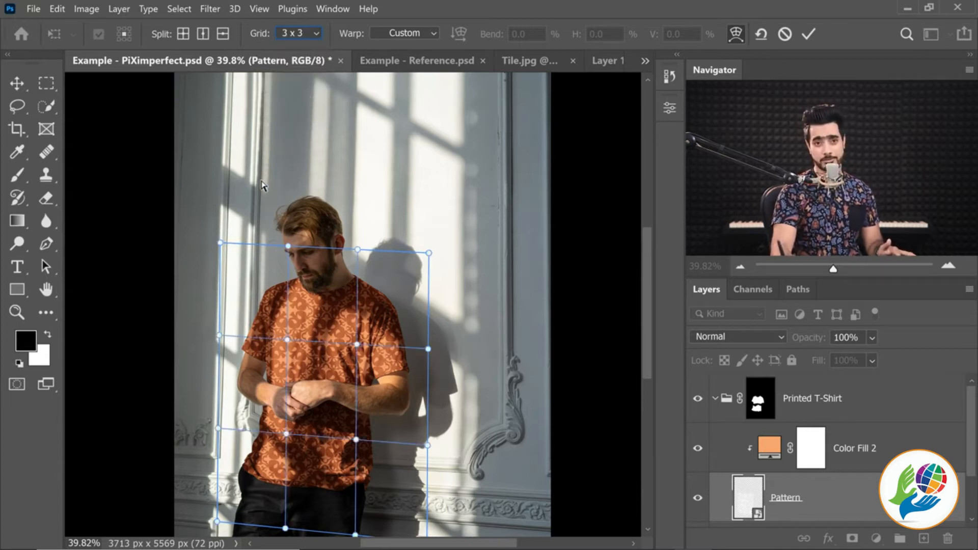
# - Try a dense custom warp grid of 10 columns and 10 rows and examine its points on the shirt
pyautogui.click(311, 34)
pyautogui.click(310, 48)
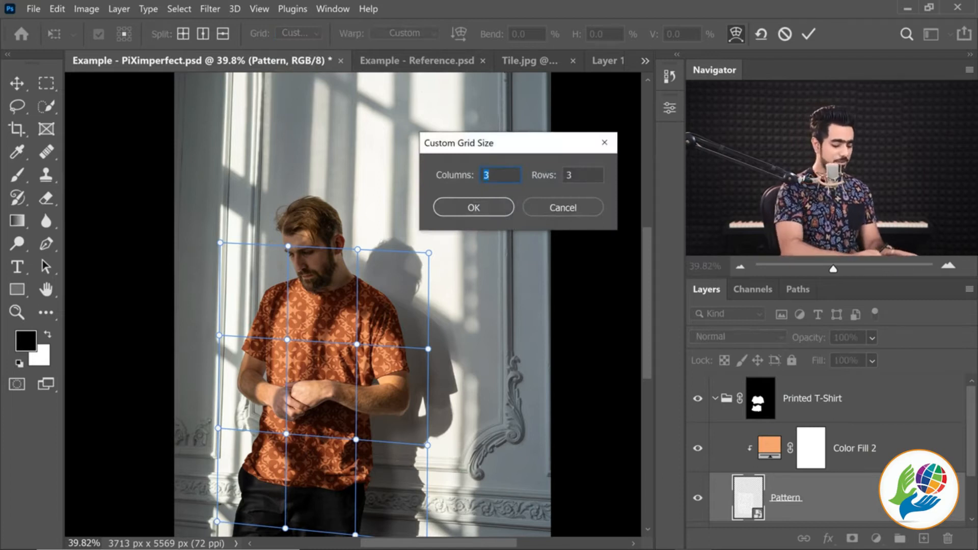
pyautogui.click(473, 207)
pyautogui.scroll(5, 316, 296)
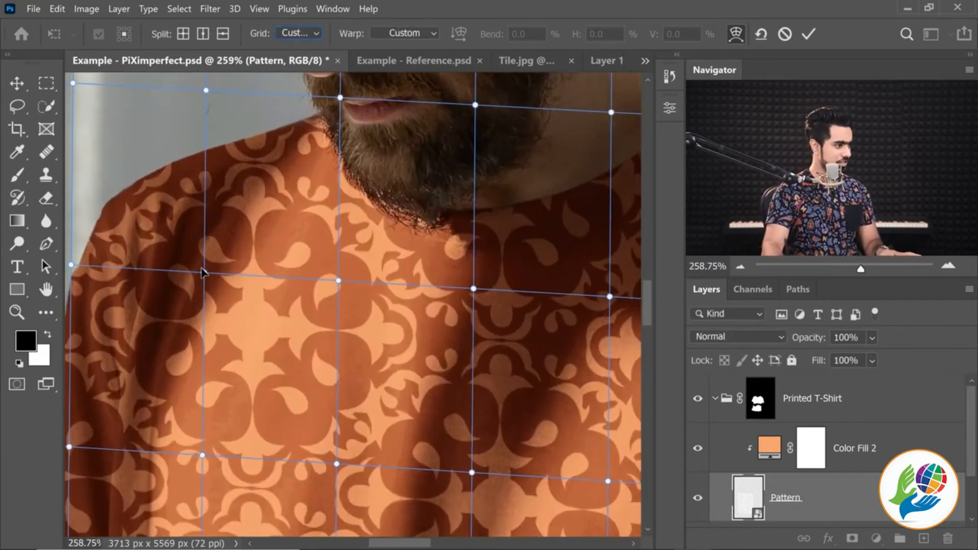
pyautogui.hotkey('ctrl', '0')
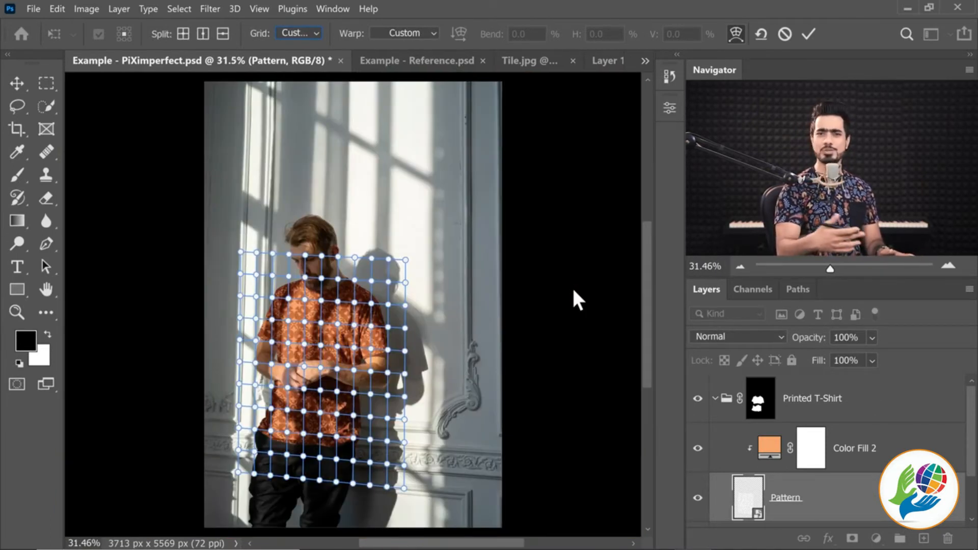
# - Return the warp grid to 3 x 3 and try lowering mesh points at the chest and the upper edge
pyautogui.click(307, 32)
pyautogui.click(298, 91)
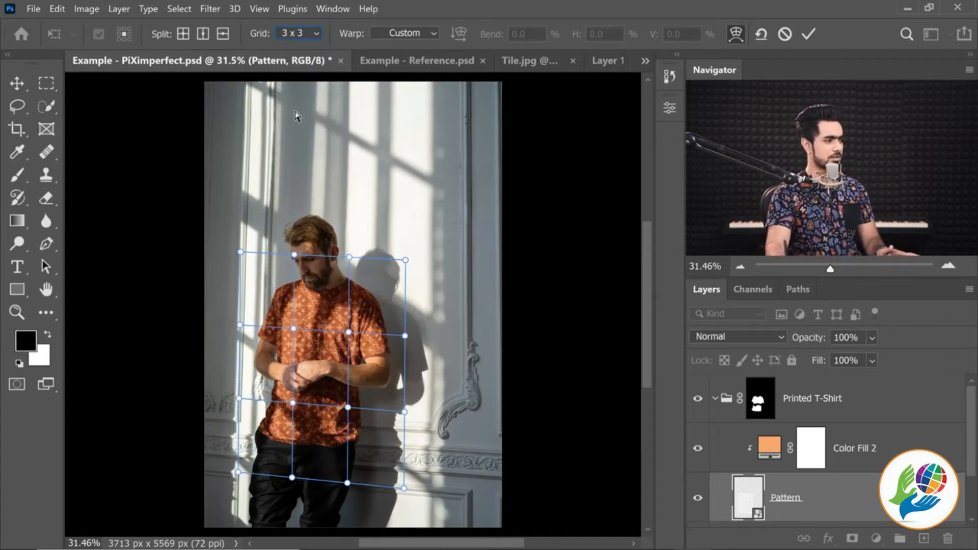
pyautogui.click(295, 329)
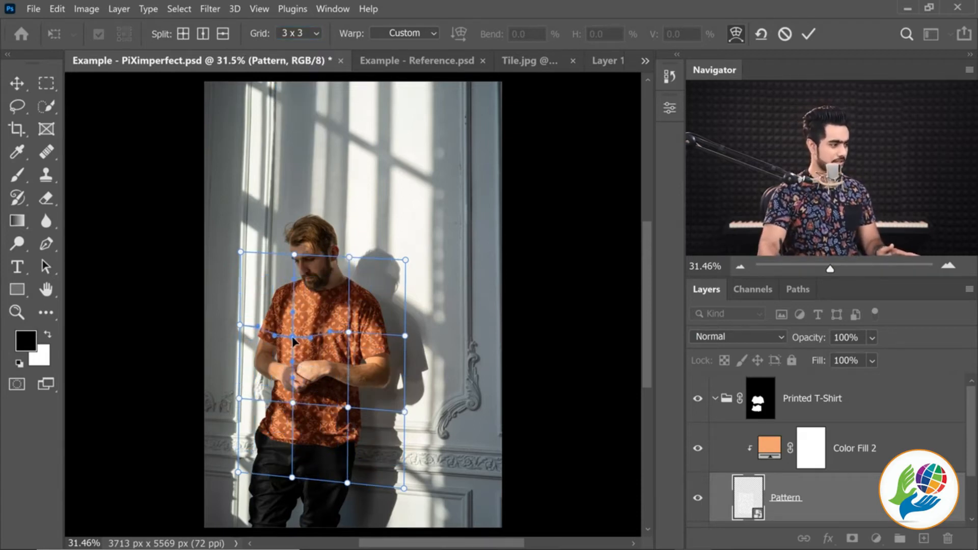
pyautogui.scroll(5, 305, 326)
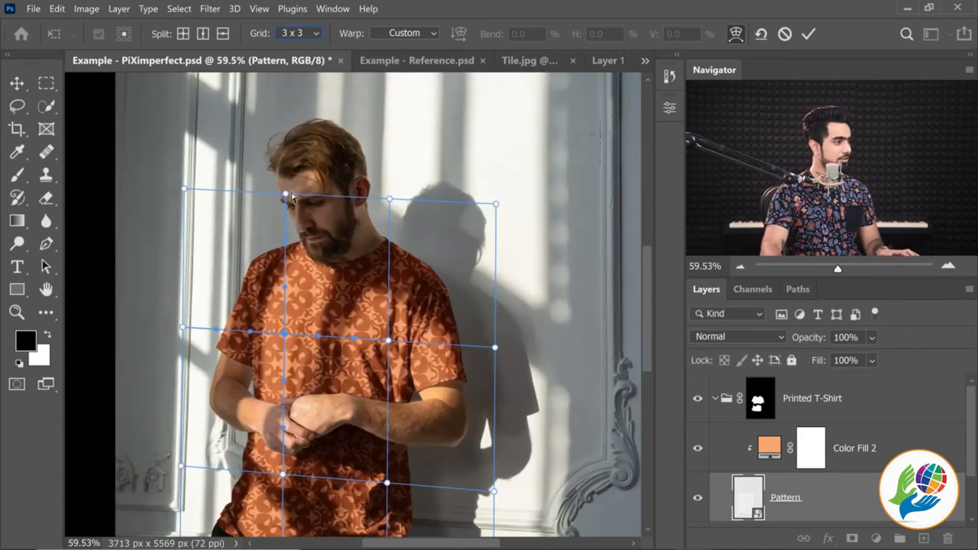
pyautogui.click(287, 204)
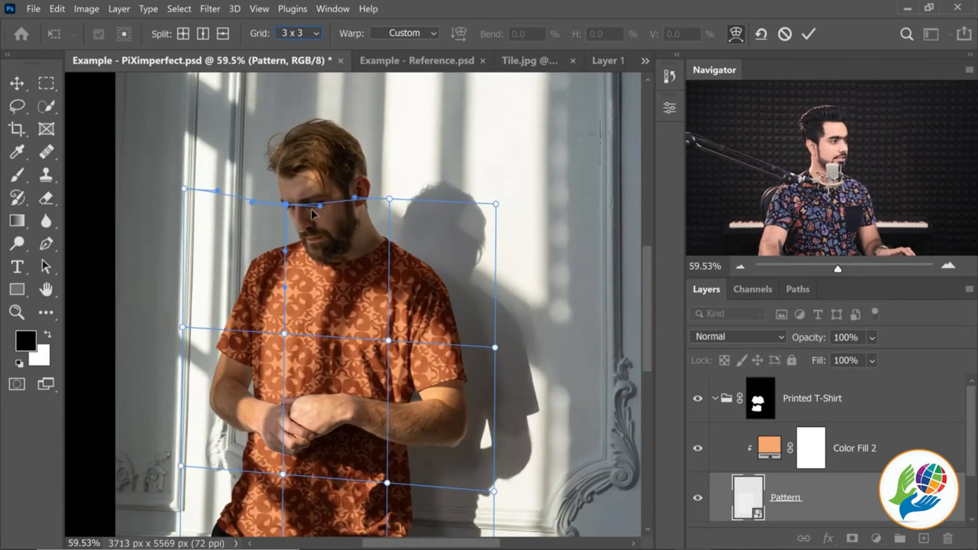
pyautogui.scroll(-2, 309, 225)
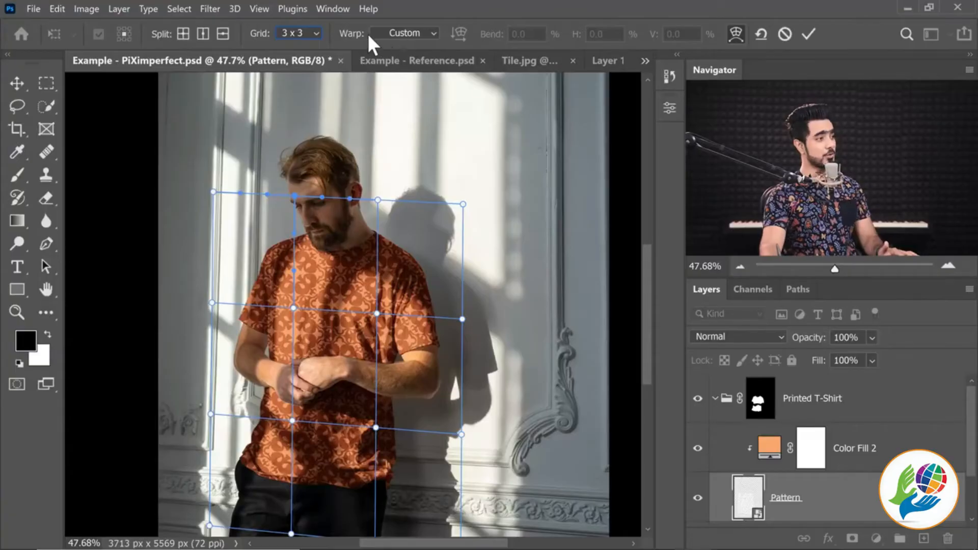
# - Apply the Arch warp preset to the Pattern layer and divide it with a 3 x 3 grid
pyautogui.click(410, 34)
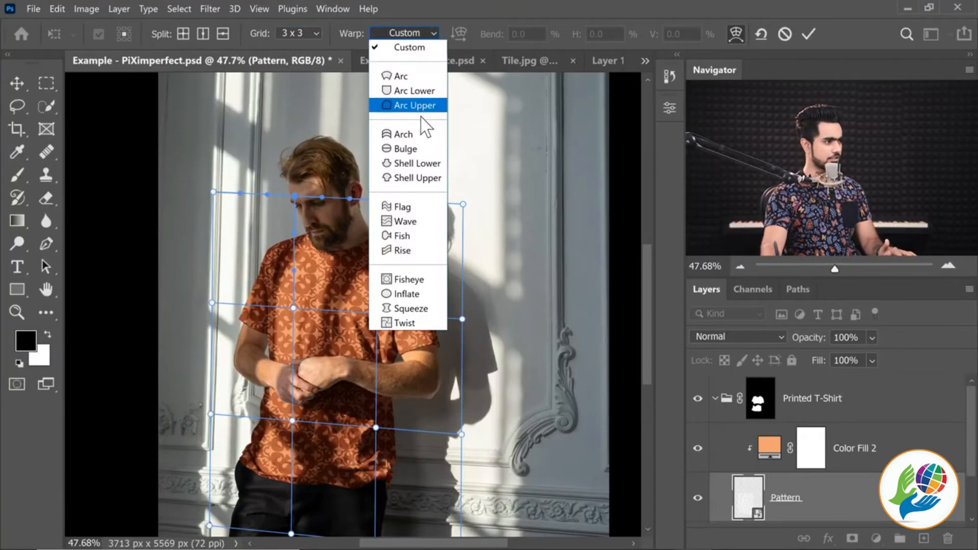
pyautogui.click(410, 135)
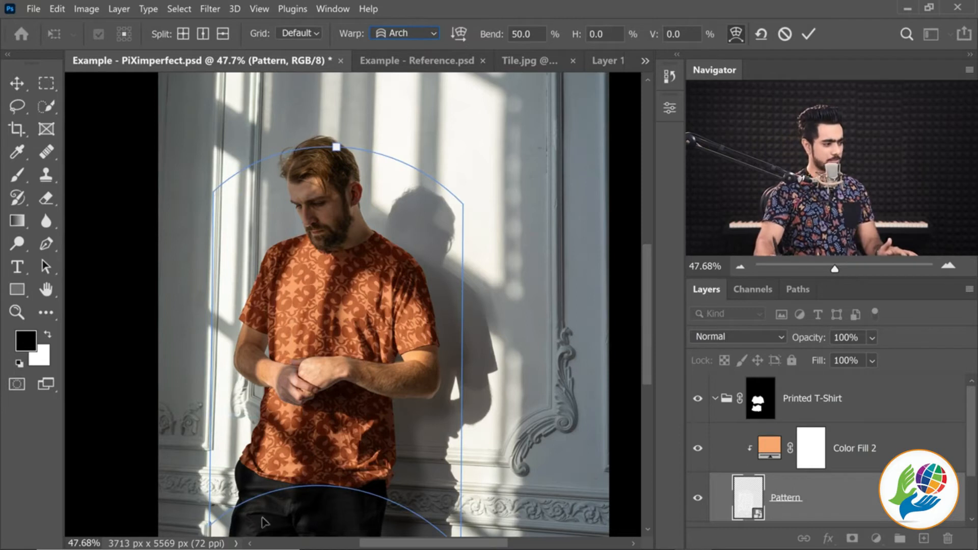
pyautogui.hotkey('ctrl', '-')
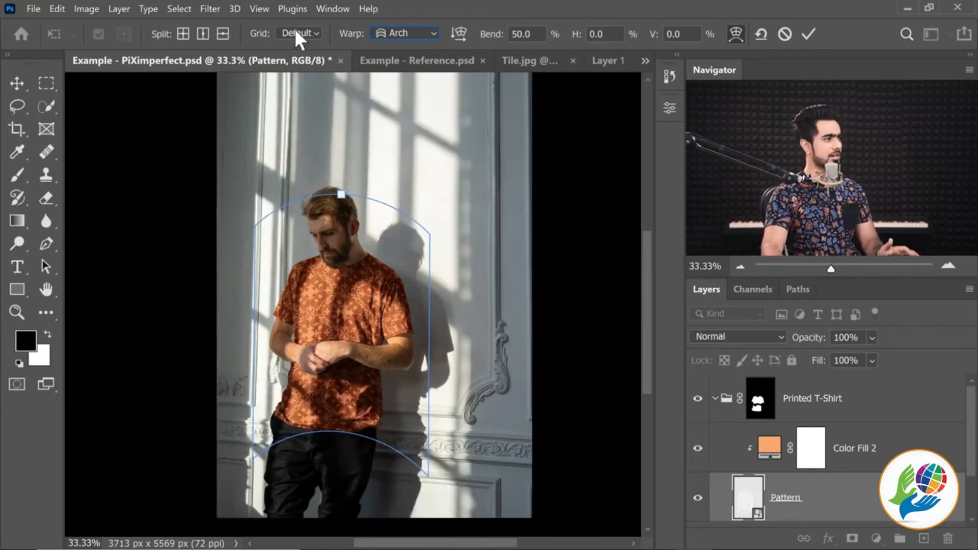
pyautogui.click(297, 34)
pyautogui.click(300, 91)
# - Pull the two inner points of the mesh's bottom edge below the hem and raise both bottom corners toward the shirt
pyautogui.moveTo(309, 423); pyautogui.dragTo(300, 464)
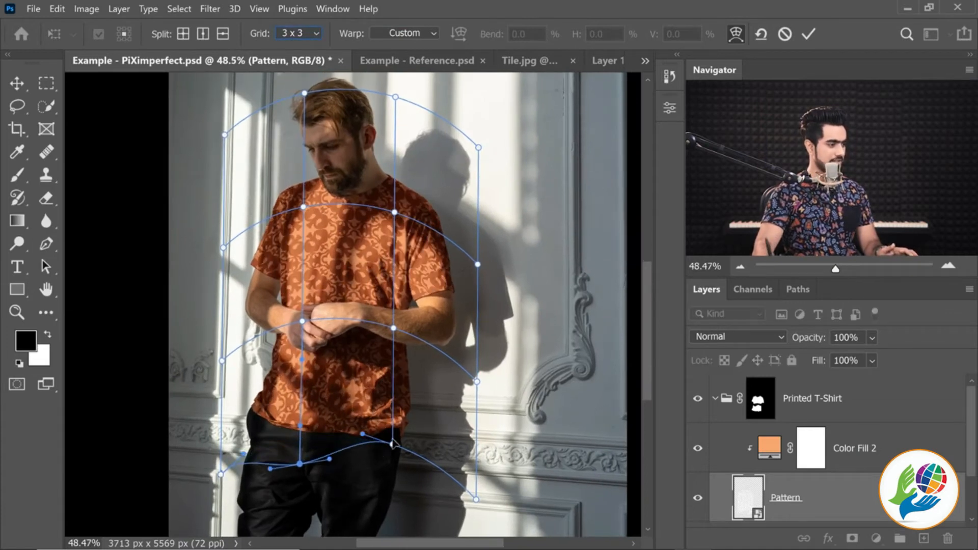
pyautogui.moveTo(392, 445); pyautogui.dragTo(388, 467)
pyautogui.moveTo(298, 471); pyautogui.dragTo(298, 471)
pyautogui.moveTo(220, 474); pyautogui.dragTo(246, 451)
pyautogui.moveTo(476, 502); pyautogui.dragTo(473, 433)
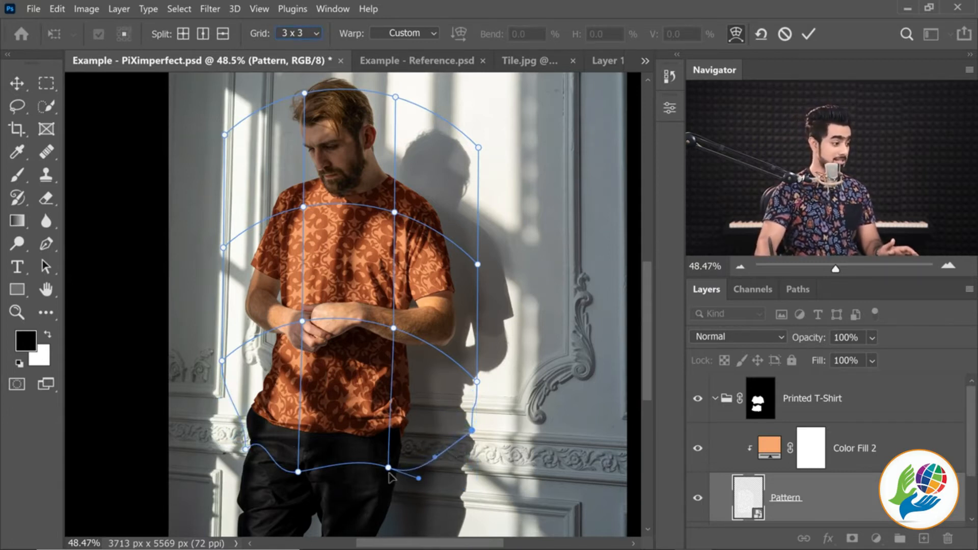
# - Reshape the bottom edge between its two inner points into a smooth downward curve using their direction handles
pyautogui.moveTo(385, 475); pyautogui.dragTo(407, 490)
pyautogui.moveTo(417, 491); pyautogui.dragTo(422, 478)
pyautogui.click(298, 472)
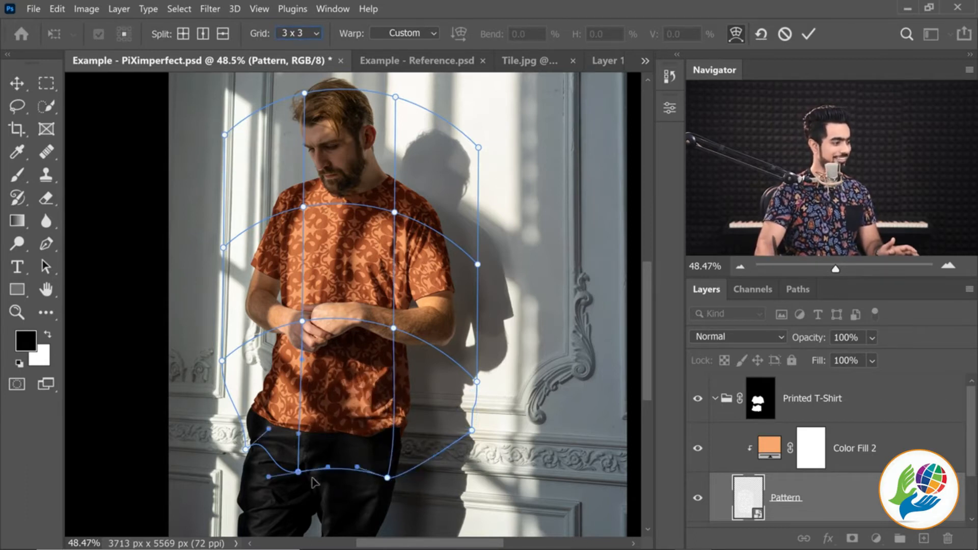
pyautogui.moveTo(328, 467); pyautogui.dragTo(351, 482)
pyautogui.click(387, 478)
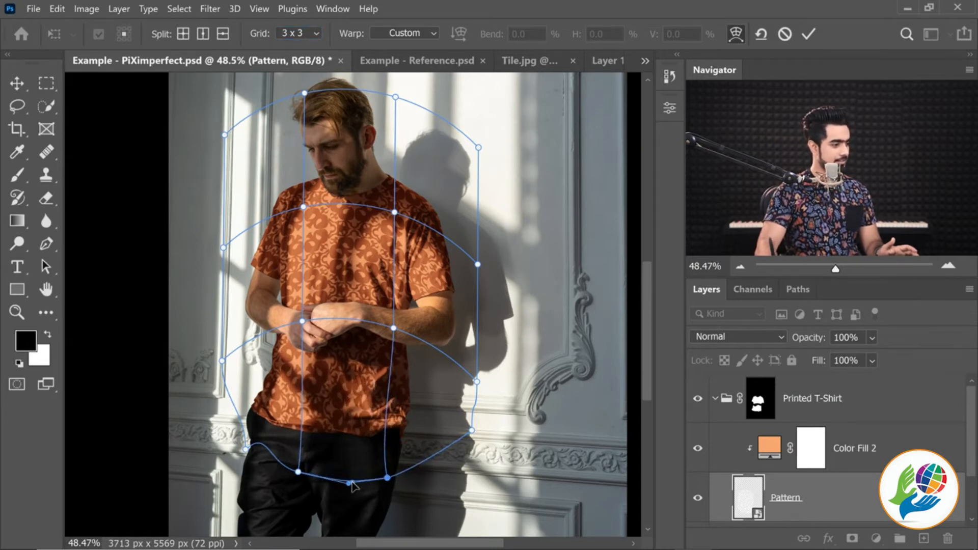
# - Draw both bottom corners of the mesh closer to the hem and shift the lower right inner points toward the waist
pyautogui.click(246, 450)
pyautogui.moveTo(271, 438); pyautogui.dragTo(241, 432)
pyautogui.moveTo(311, 475); pyautogui.dragTo(403, 461)
pyautogui.moveTo(473, 430); pyautogui.dragTo(444, 423)
pyautogui.moveTo(393, 332); pyautogui.dragTo(373, 331)
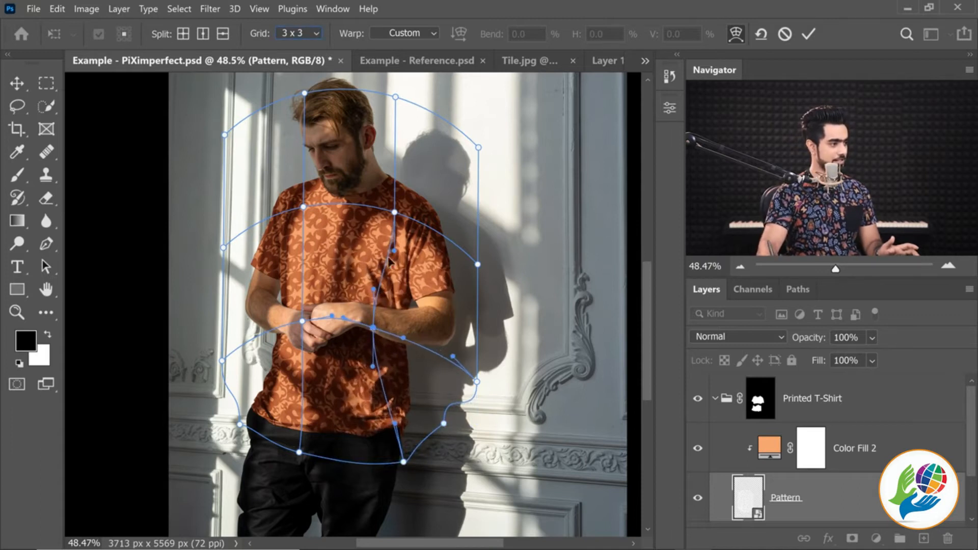
pyautogui.moveTo(403, 463); pyautogui.dragTo(379, 464)
# - Pull the mesh's side points and top-left corner inward so the outline follows the man's torso and waist
pyautogui.click(477, 381)
pyautogui.moveTo(476, 381); pyautogui.dragTo(437, 352)
pyautogui.moveTo(477, 265); pyautogui.dragTo(462, 266)
pyautogui.moveTo(224, 248); pyautogui.dragTo(240, 251)
pyautogui.moveTo(224, 135); pyautogui.dragTo(243, 151)
pyautogui.moveTo(223, 361); pyautogui.dragTo(255, 348)
# - Fine-tune the lower right inner point and the side points of the mesh around the sleeves and waist
pyautogui.moveTo(372, 328); pyautogui.dragTo(375, 321)
pyautogui.moveTo(438, 383); pyautogui.dragTo(427, 383)
pyautogui.moveTo(463, 264); pyautogui.dragTo(472, 272)
pyautogui.moveTo(240, 251); pyautogui.dragTo(238, 245)
pyautogui.moveTo(375, 321); pyautogui.dragTo(375, 326)
# - Curve the left inner column of the mesh with its handles, nudge the lower right inner point down, and apply the warp
pyautogui.click(302, 320)
pyautogui.moveTo(296, 357); pyautogui.dragTo(311, 359)
pyautogui.moveTo(278, 319); pyautogui.dragTo(282, 326)
pyautogui.moveTo(304, 93)
pyautogui.mouseDown()
pyautogui.moveTo(318, 96)
pyautogui.moveTo(289, 98)
pyautogui.mouseUp()
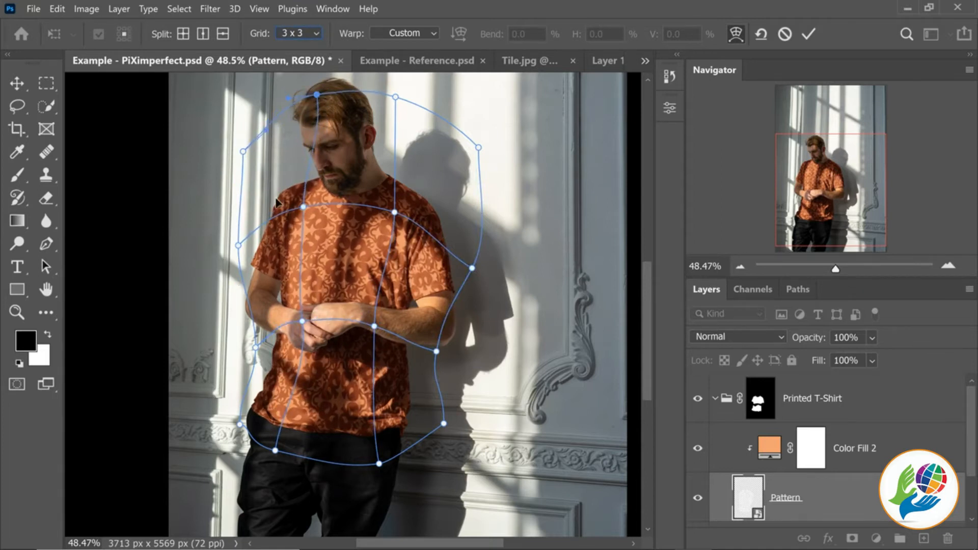
pyautogui.moveTo(374, 326); pyautogui.dragTo(380, 335)
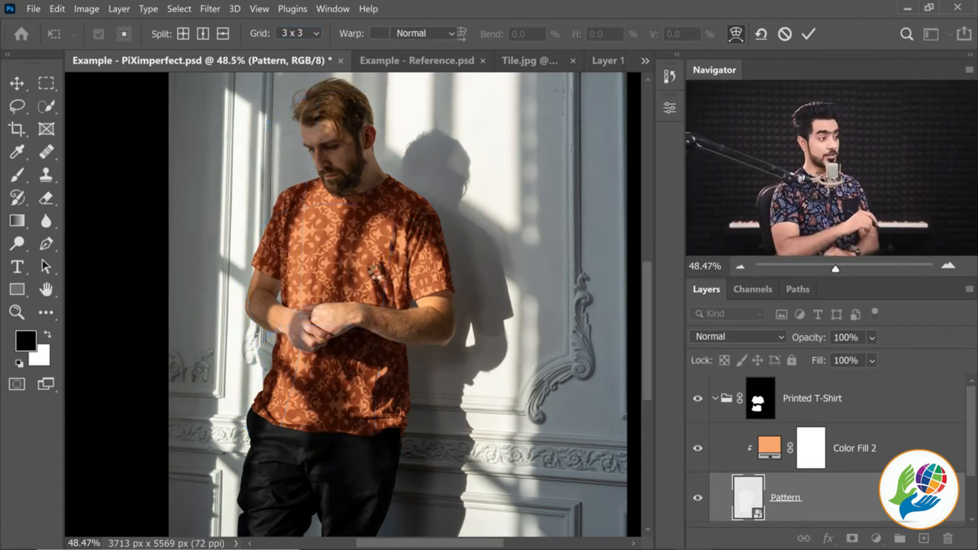
pyautogui.press('m')
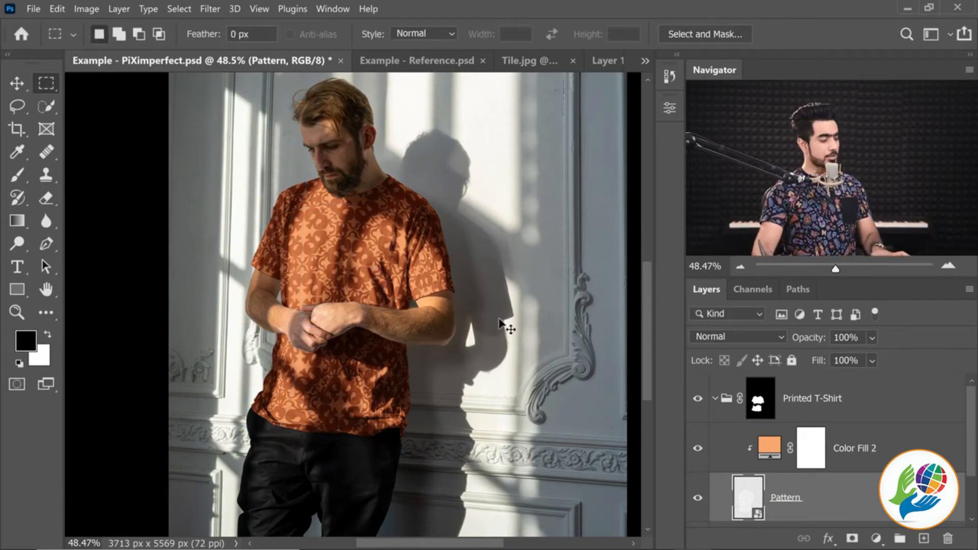
# - Reopen the Pattern layer's warp mesh to check that it is still editable, and close it again
pyautogui.hotkey('ctrl', 't')
pyautogui.rightClick(361, 226)
pyautogui.click(387, 387)
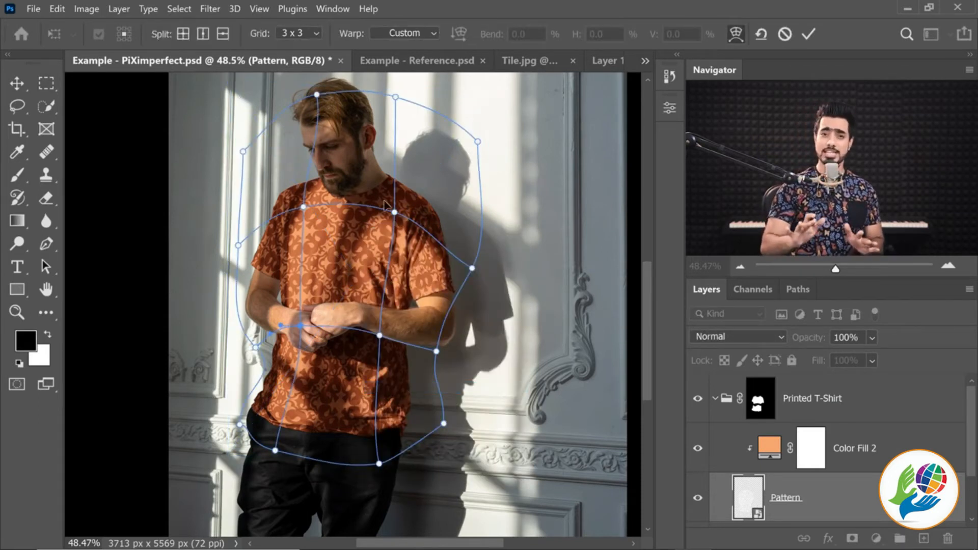
pyautogui.press('Return')
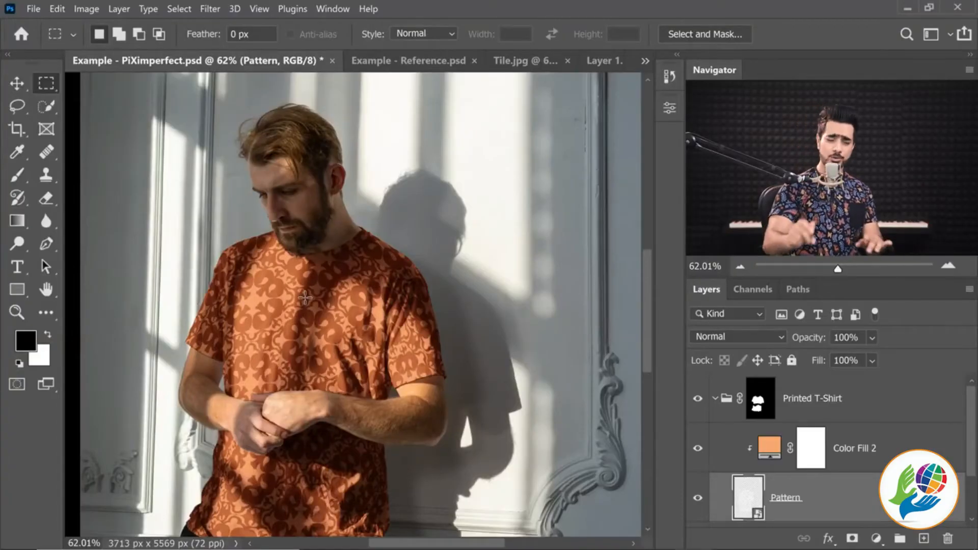
# - Examine how the warped pattern follows the fabric folds around the chest and shoulder, up close and at full view
pyautogui.moveTo(376, 315); pyautogui.dragTo(486, 291)
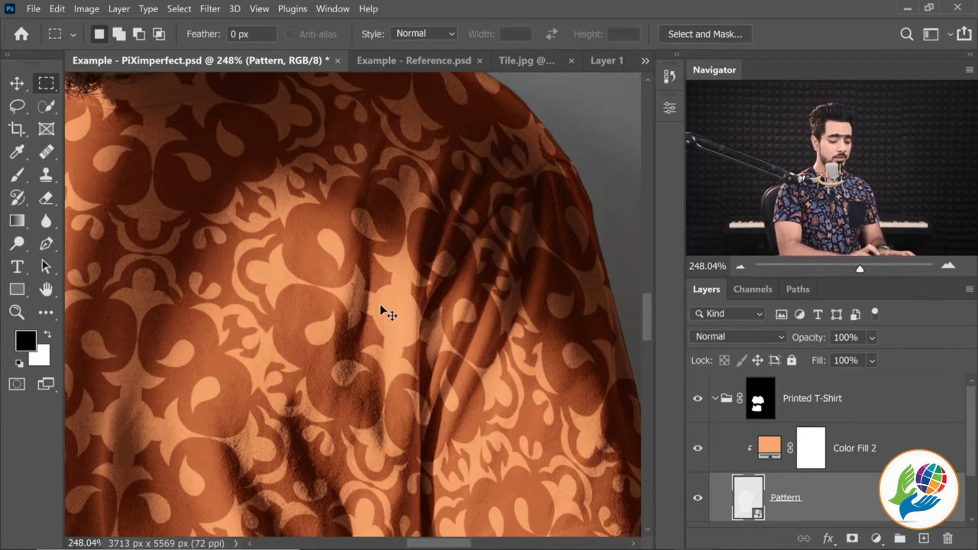
pyautogui.hotkey('ctrl', '0')
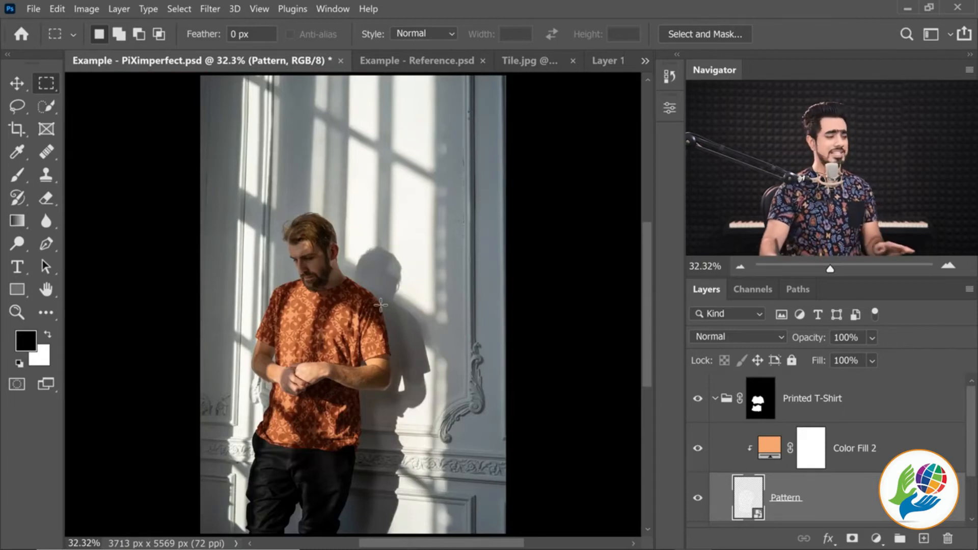
pyautogui.keyDown('ctrl'); pyautogui.click(315, 322); pyautogui.keyUp('ctrl')
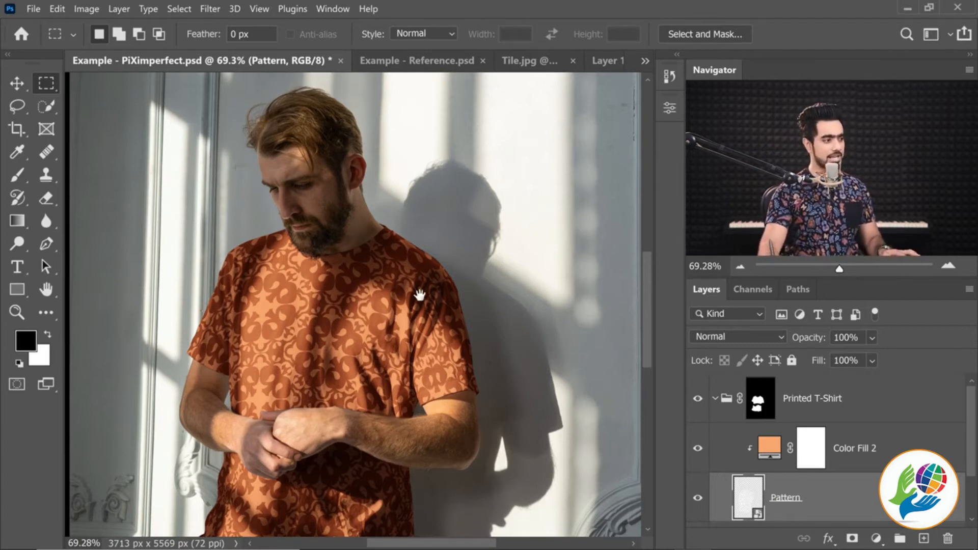
pyautogui.scroll(5, 435, 291)
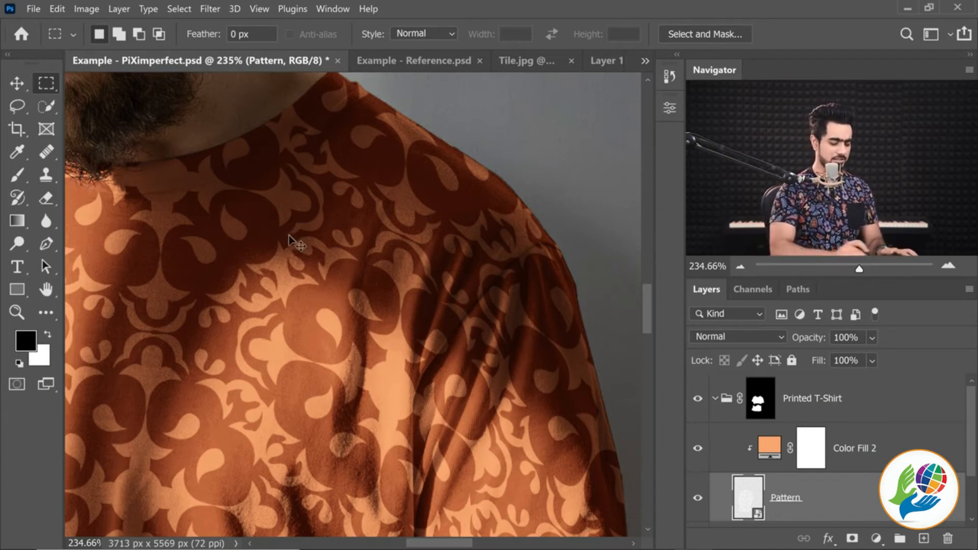
# - Examine the brightly lit area of the shirt's chest up close for fabric texture, and compare it with the shaded folds
pyautogui.hotkey('ctrl', '0')
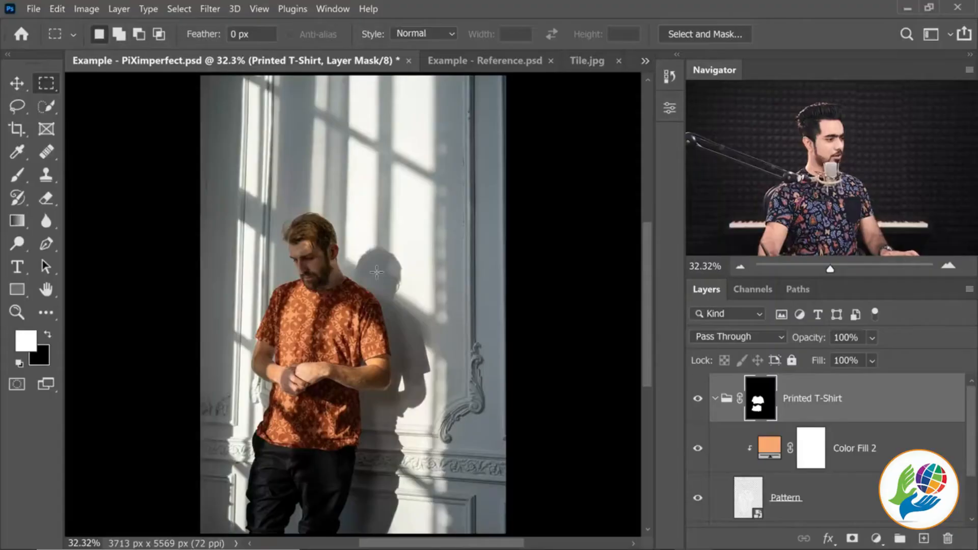
pyautogui.moveTo(297, 319); pyautogui.dragTo(350, 321)
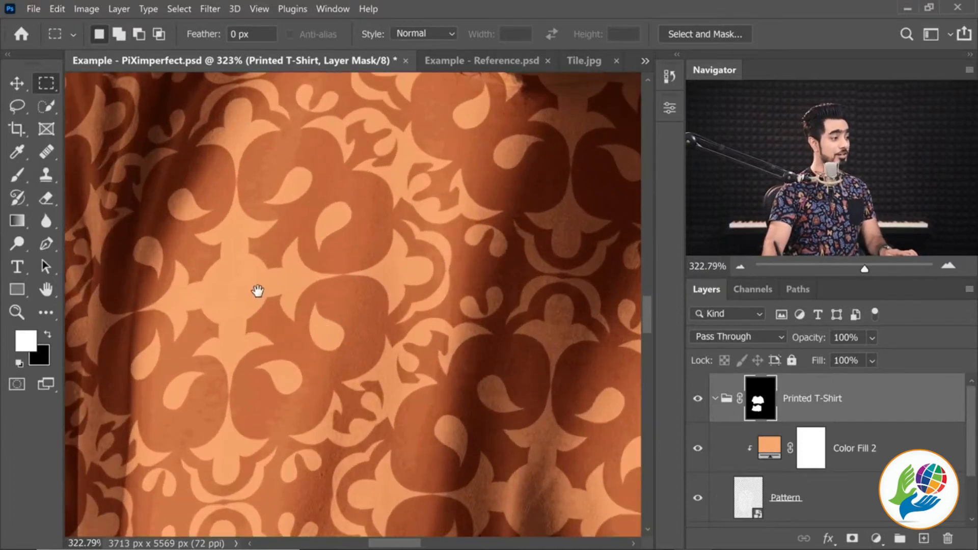
pyautogui.moveTo(258, 291); pyautogui.dragTo(293, 285)
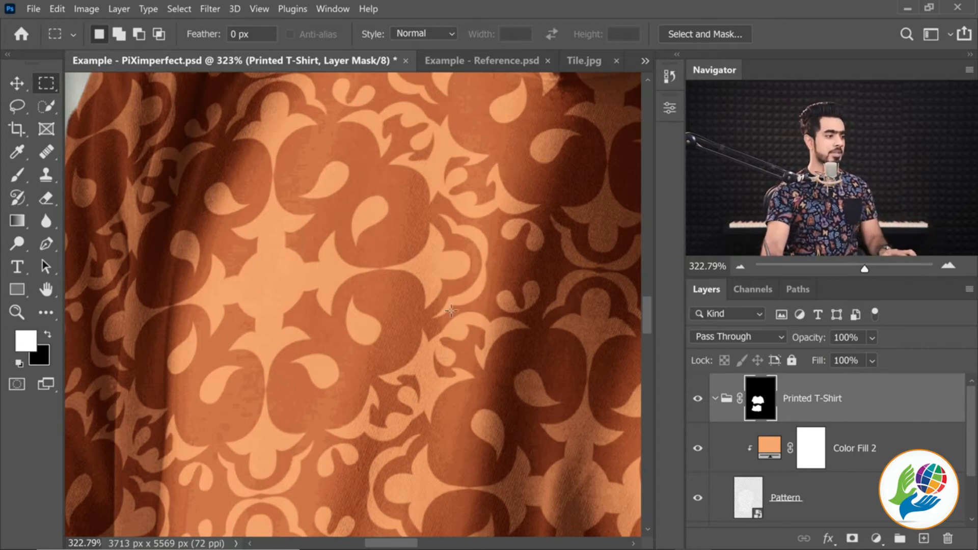
pyautogui.scroll(5, 450, 311)
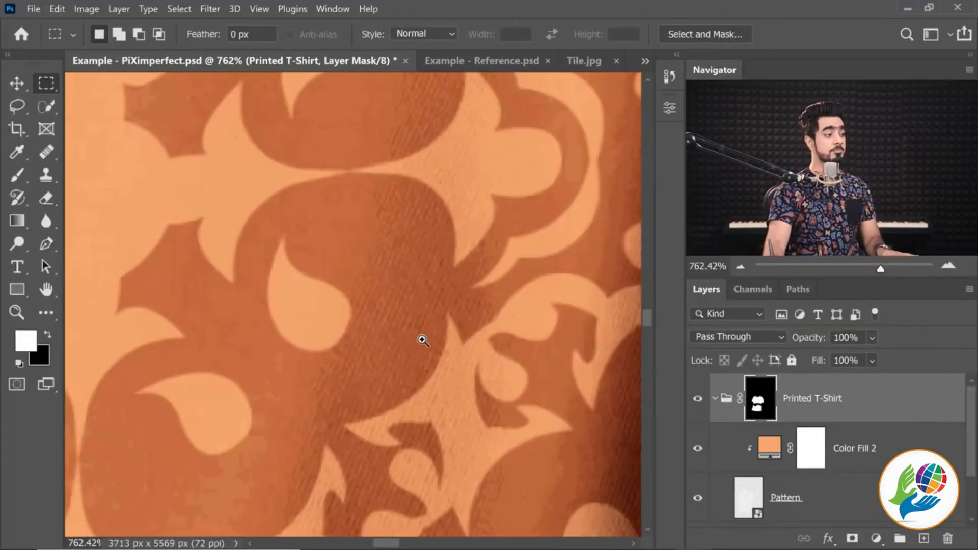
pyautogui.scroll(-9, 421, 338)
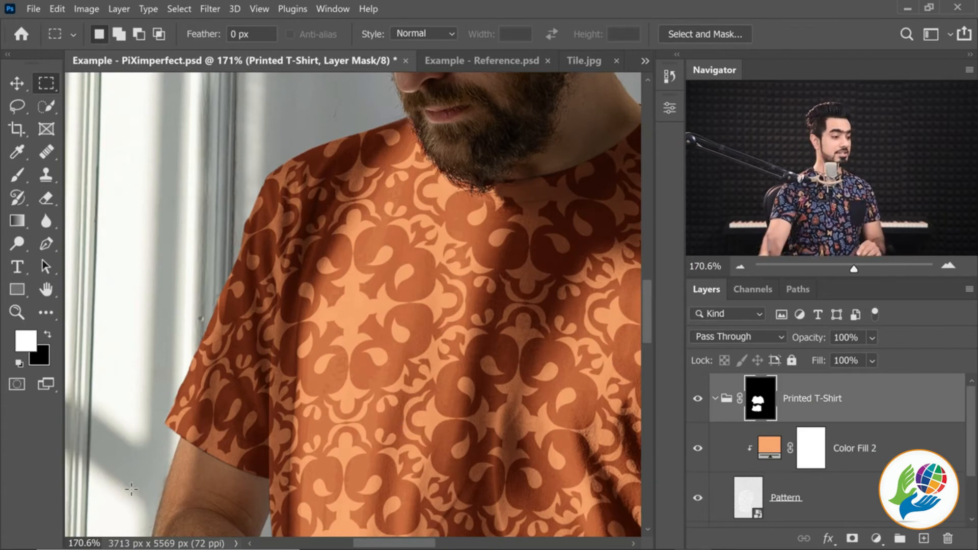
# - Duplicate the Background layer, place the copy above the Printed T-Shirt group, and collapse the group
pyautogui.scroll(-2, 838, 511)
pyautogui.click(838, 511)
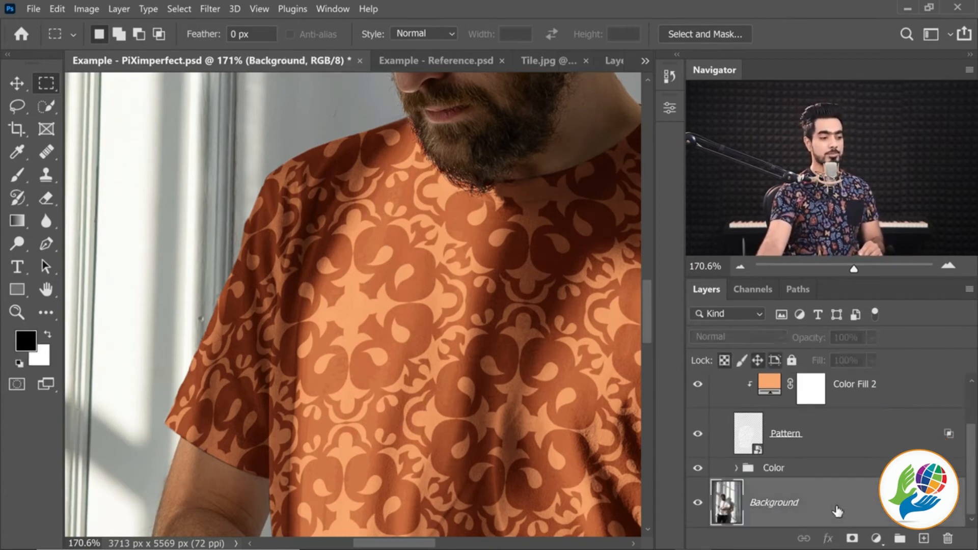
pyautogui.hotkey('ctrl', 'j')
pyautogui.moveTo(841, 511); pyautogui.dragTo(818, 393)
pyautogui.moveTo(814, 317); pyautogui.dragTo(804, 379)
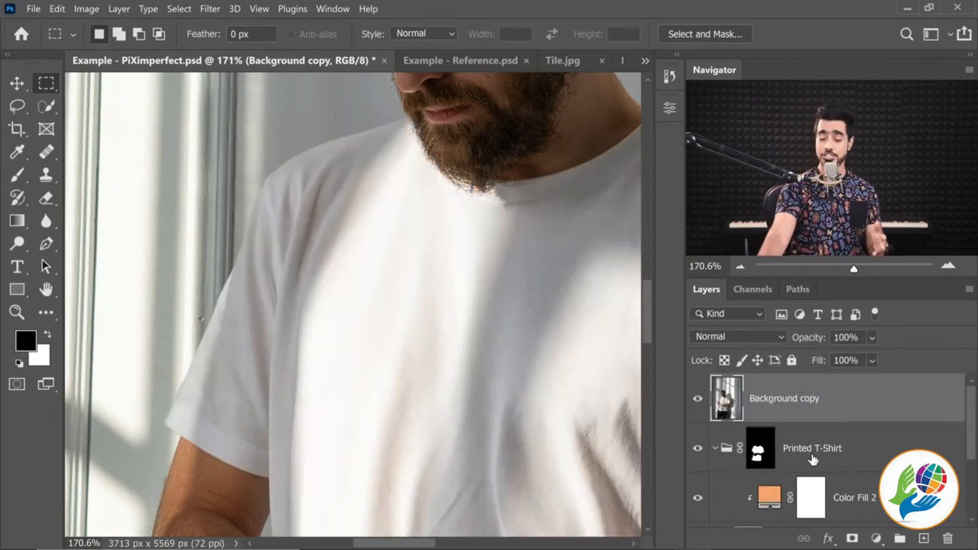
pyautogui.click(715, 449)
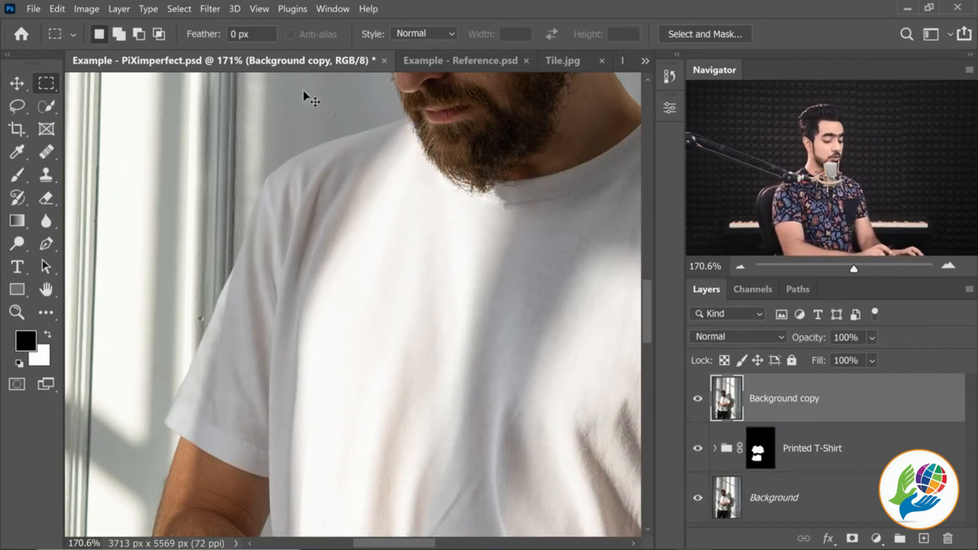
# - Desaturate the Background copy and apply a High Pass filter to it with a radius of 4.6 pixels
pyautogui.hotkey('ctrl', 'shift', 'u')
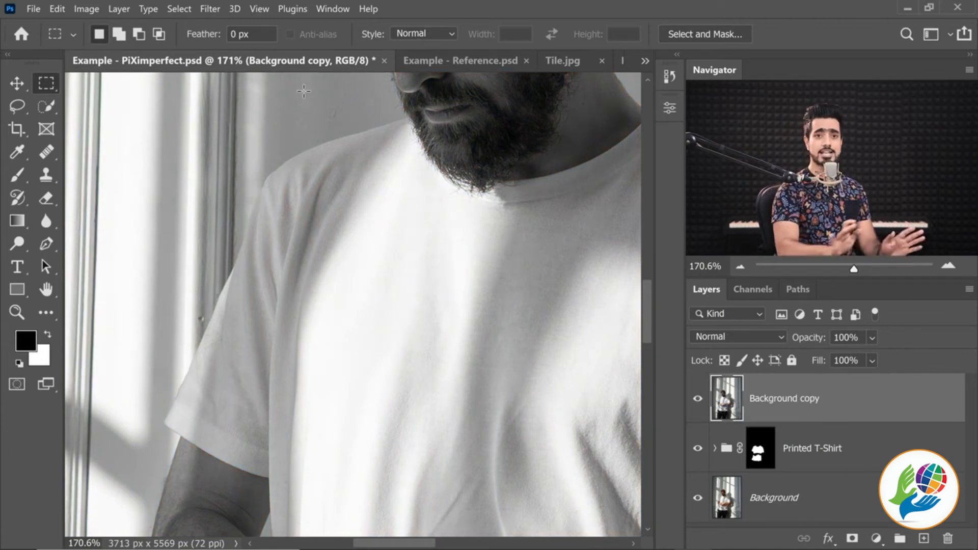
pyautogui.click(213, 8)
pyautogui.moveTo(382, 311)
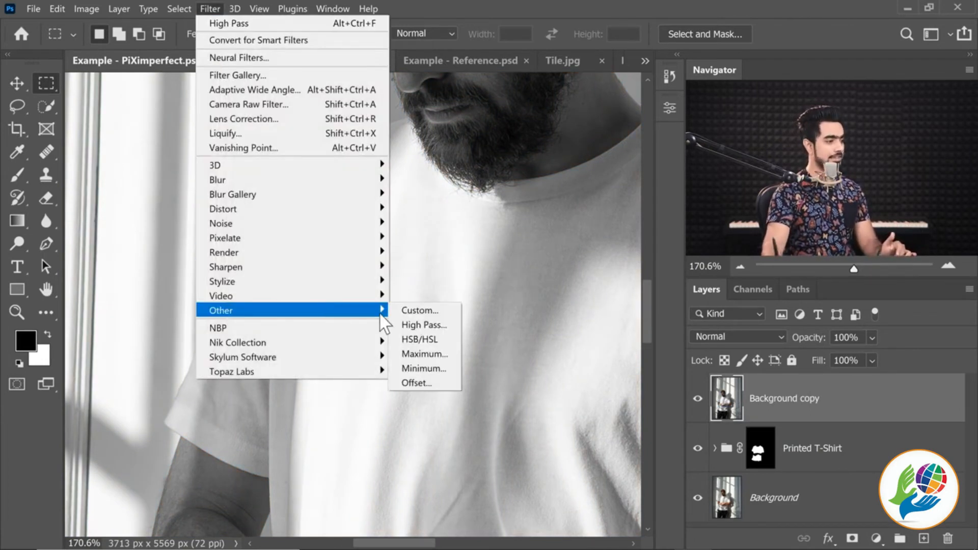
pyautogui.click(433, 323)
pyautogui.moveTo(448, 93); pyautogui.dragTo(639, 180)
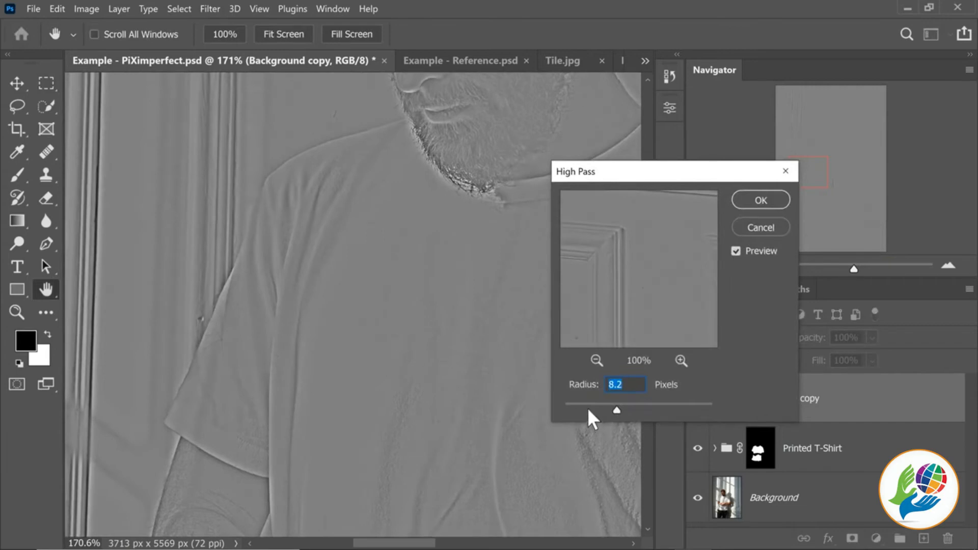
pyautogui.moveTo(603, 406); pyautogui.dragTo(598, 407)
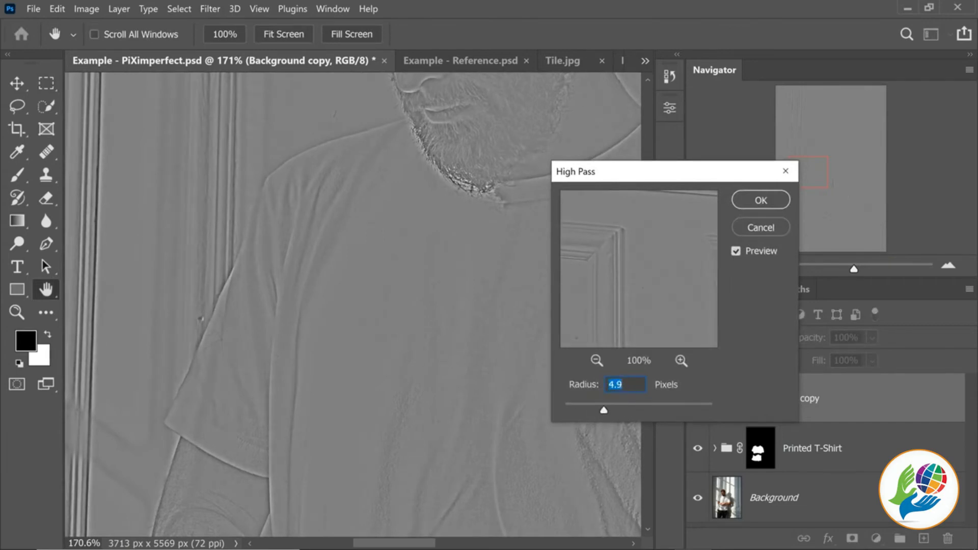
pyautogui.write('4.6')
pyautogui.click(759, 199)
# - Set the Background copy layer's blend mode to Overlay
pyautogui.press('m')
pyautogui.scroll(3, 427, 305)
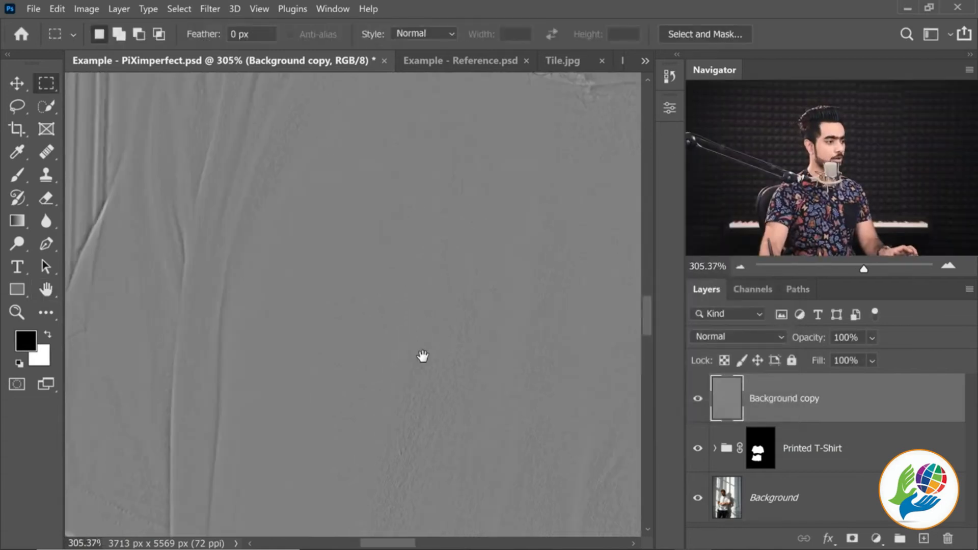
pyautogui.click(730, 334)
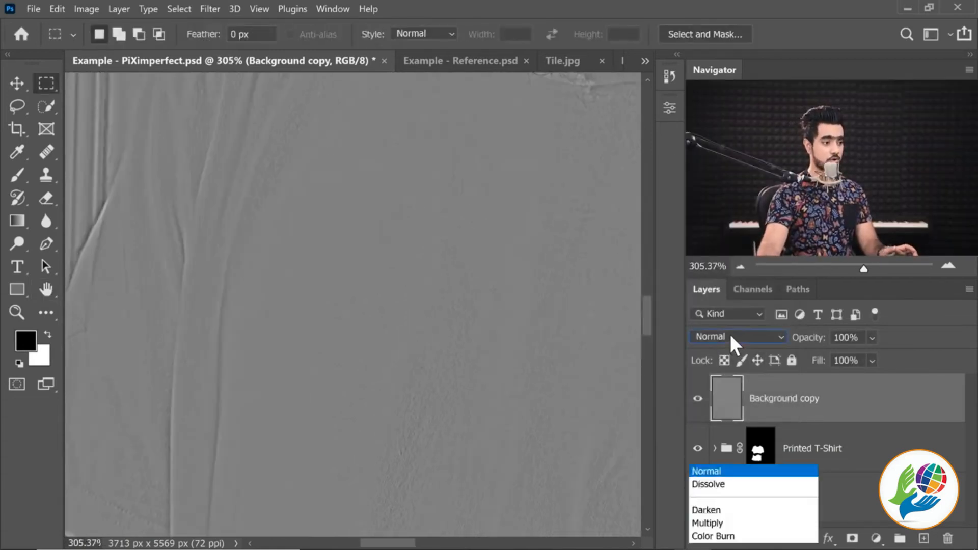
pyautogui.click(729, 324)
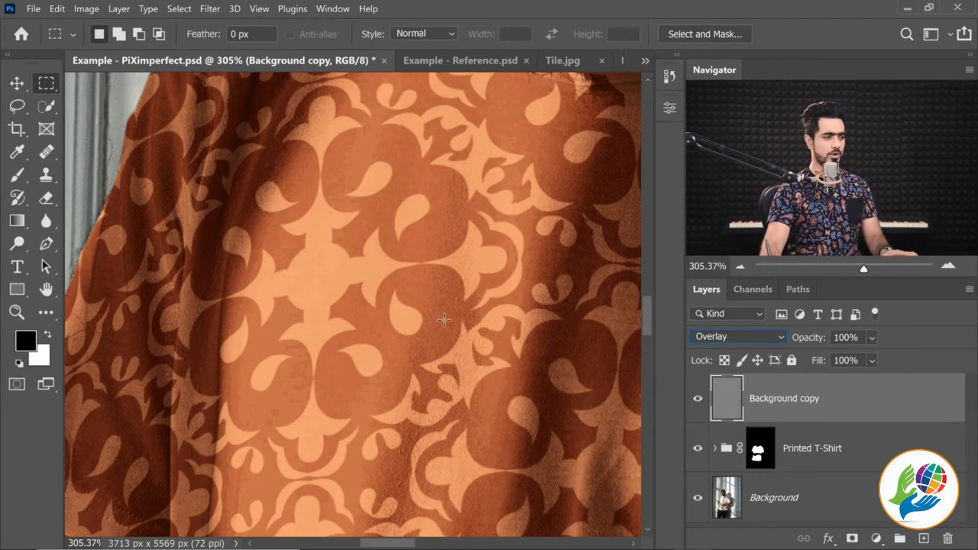
pyautogui.moveTo(373, 304); pyautogui.dragTo(417, 270)
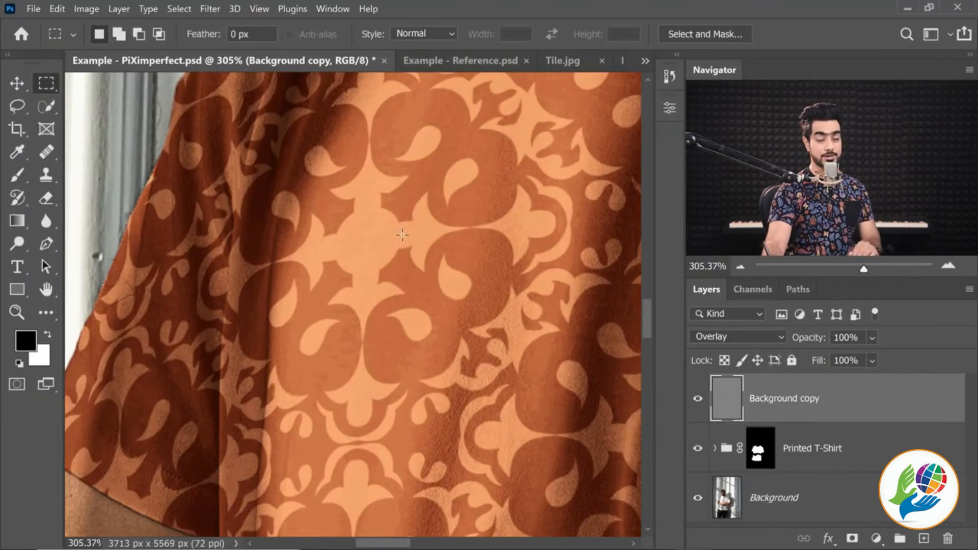
# - Set up the Clone Stamp tool to sample the current layer with a Soft Round brush of size 80
pyautogui.click(42, 176)
pyautogui.click(131, 173)
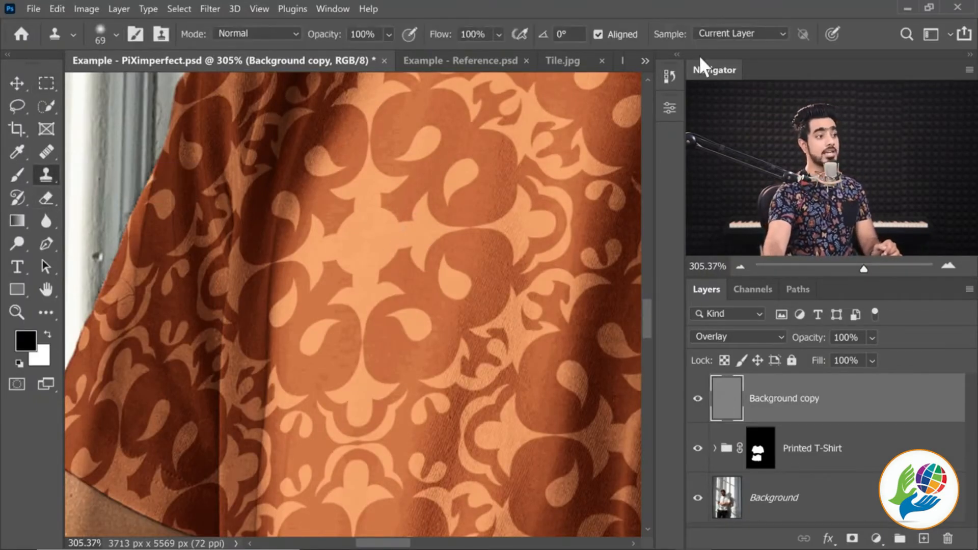
pyautogui.click(744, 33)
pyautogui.click(717, 45)
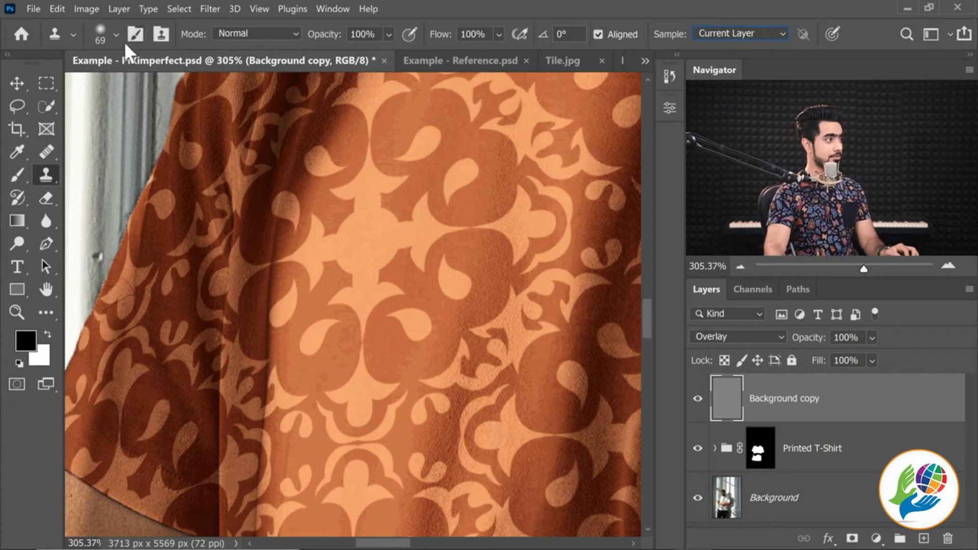
pyautogui.click(101, 35)
pyautogui.click(122, 204)
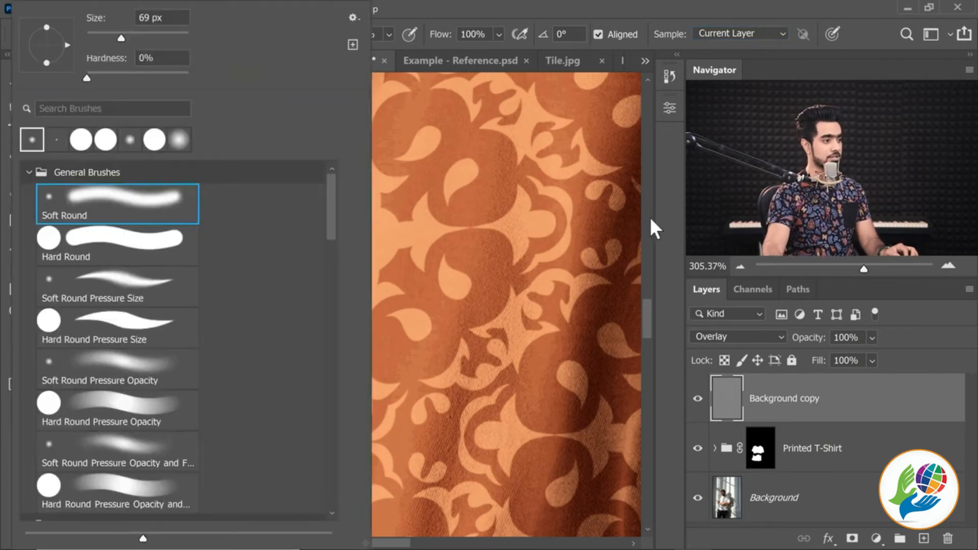
pyautogui.press('Return')
pyautogui.press(']')
pyautogui.press(']')
pyautogui.press(']')
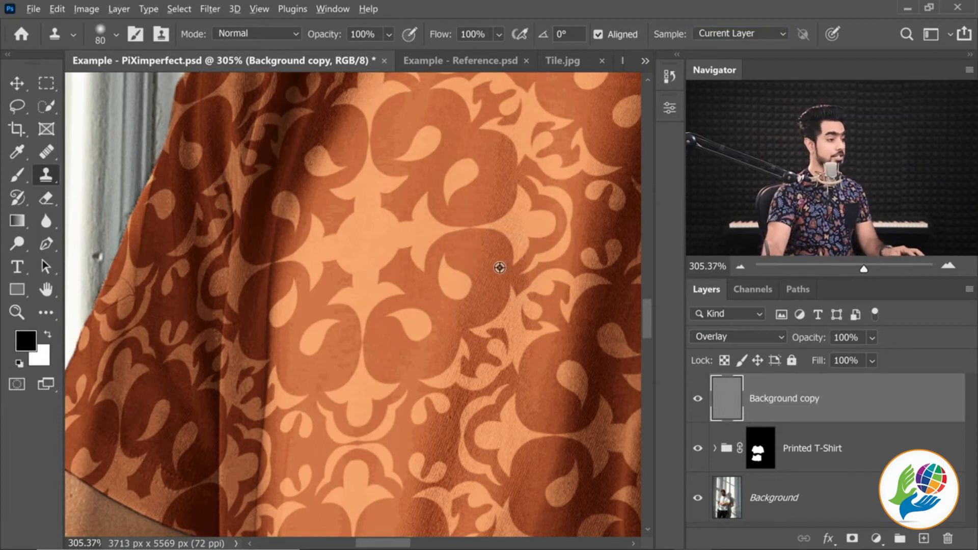
# - Sample the fabric texture beside the chest highlight and clone it over the smooth bright area of the chest
pyautogui.keyDown('alt'); pyautogui.click(500, 291); pyautogui.keyUp('alt')
pyautogui.moveTo(331, 270)
pyautogui.mouseDown()
pyautogui.moveTo(334, 296)
pyautogui.moveTo(352, 271)
pyautogui.moveTo(367, 270)
pyautogui.moveTo(356, 258)
pyautogui.mouseUp()
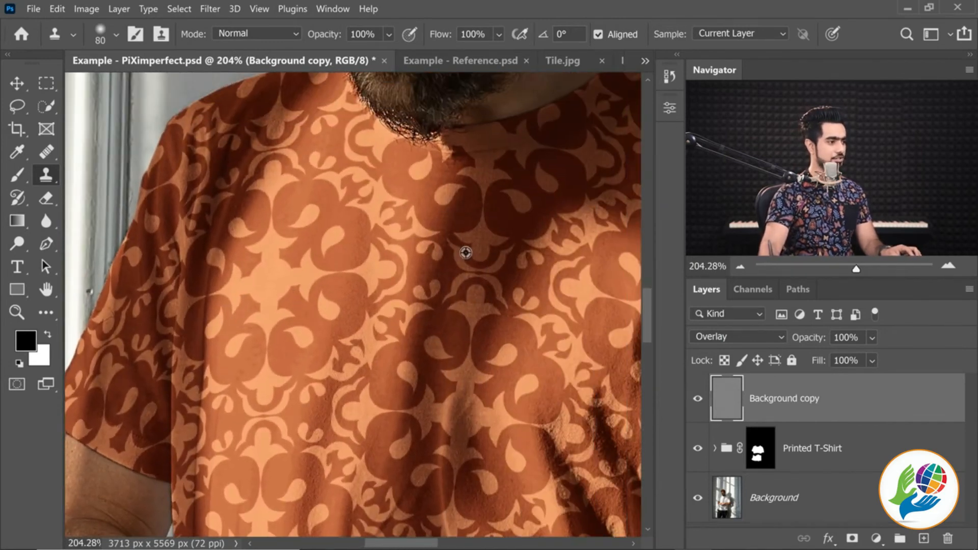
pyautogui.moveTo(260, 310); pyautogui.dragTo(282, 309)
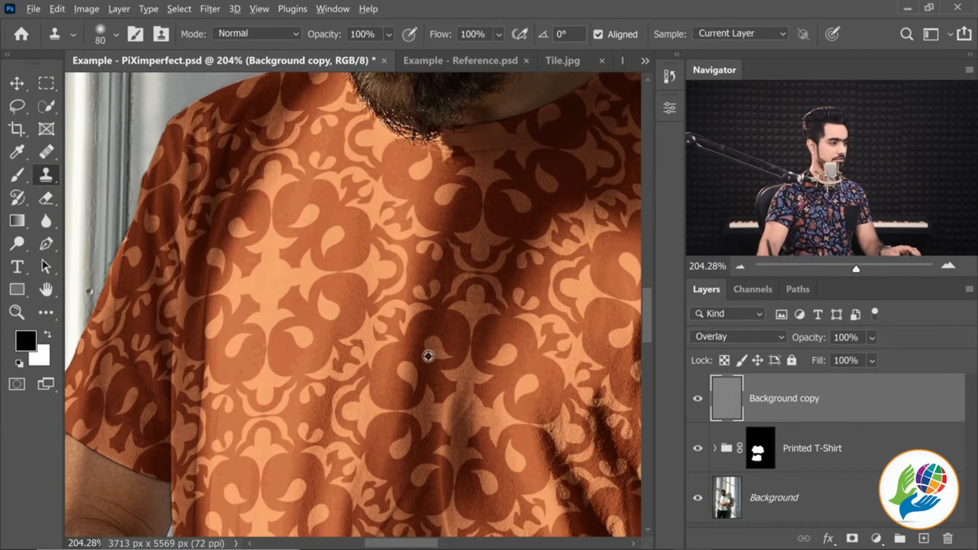
pyautogui.moveTo(332, 305); pyautogui.dragTo(451, 226)
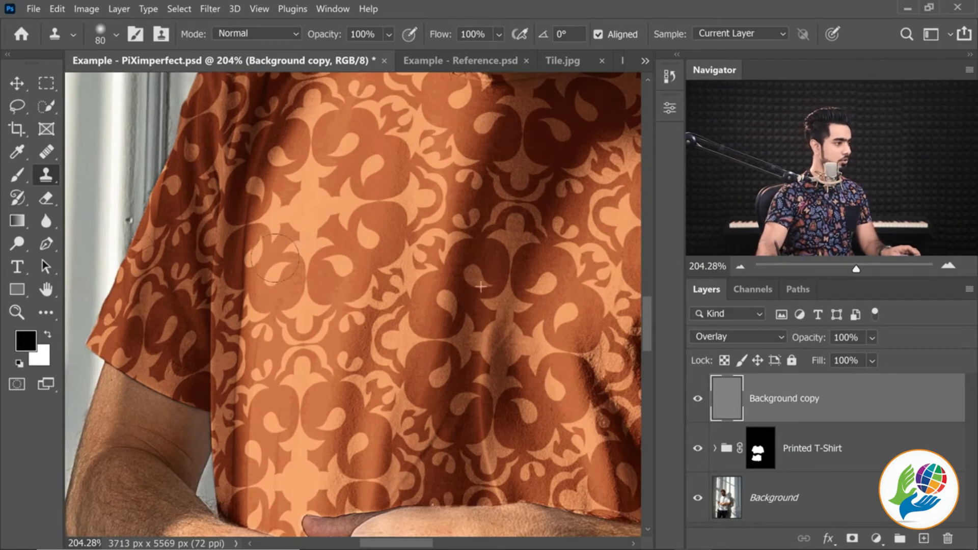
# - Extend the cloned fabric texture over the remaining smooth, brightly lit patches down the front of the shirt
pyautogui.scroll(-6, 458, 269)
pyautogui.scroll(20, 303, 356)
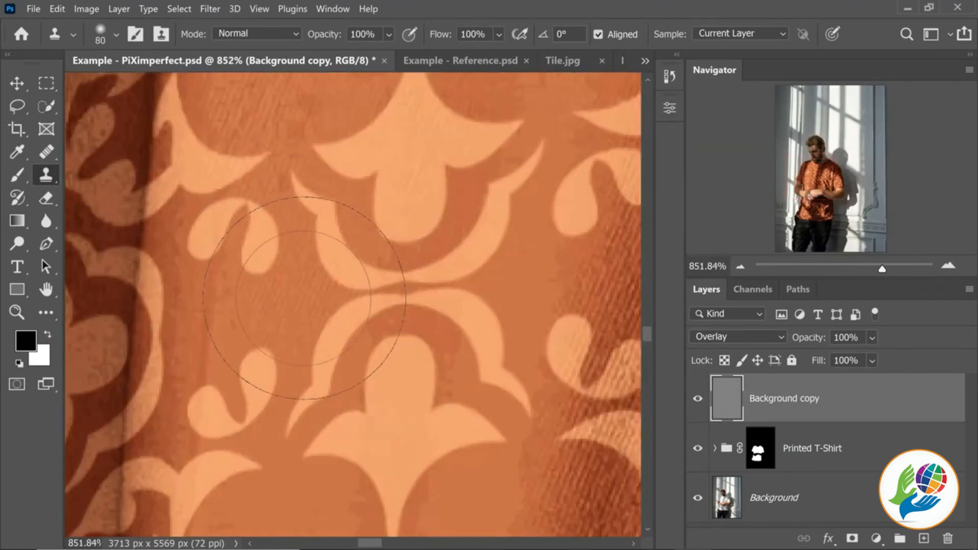
pyautogui.scroll(-18, 314, 341)
pyautogui.scroll(-1, 376, 273)
pyautogui.moveTo(301, 392); pyautogui.dragTo(304, 417)
pyautogui.scroll(3, 422, 230)
pyautogui.moveTo(401, 294); pyautogui.dragTo(467, 290)
pyautogui.moveTo(467, 290); pyautogui.dragTo(482, 238)
pyautogui.moveTo(288, 443)
pyautogui.mouseDown()
pyautogui.moveTo(346, 404)
pyautogui.moveTo(400, 329)
pyautogui.mouseUp()
pyautogui.moveTo(436, 296); pyautogui.dragTo(386, 400)
pyautogui.scroll(5, 386, 399)
pyautogui.scroll(-5, 265, 263)
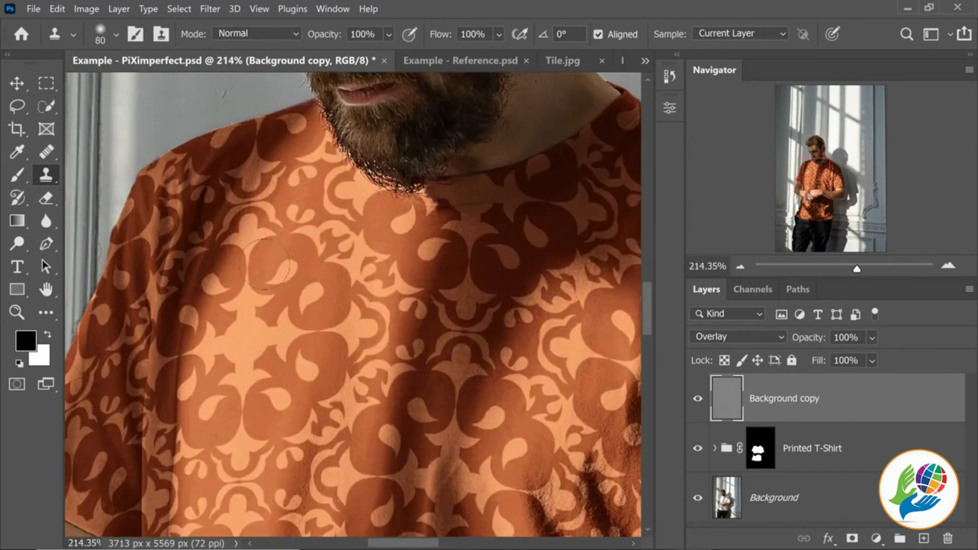
pyautogui.scroll(-1, 353, 230)
pyautogui.scroll(5, 377, 219)
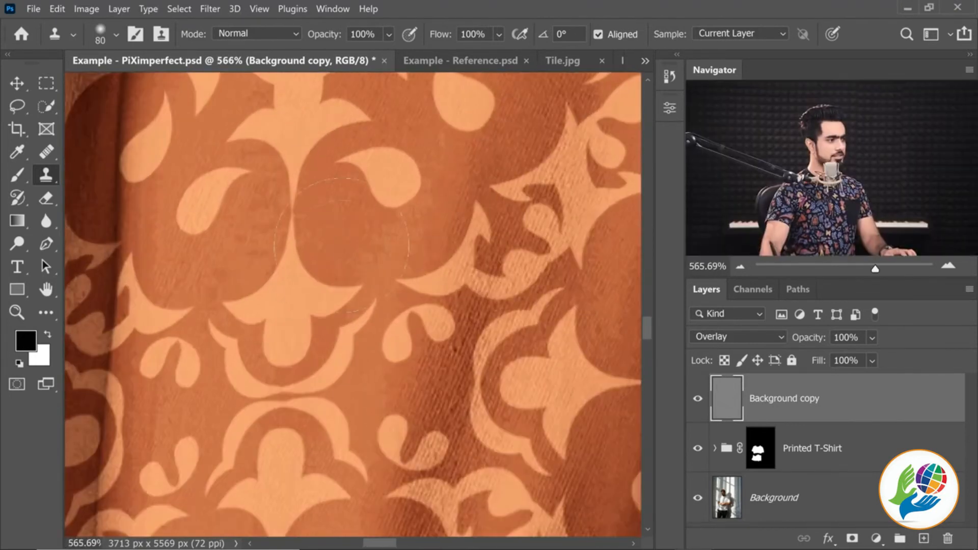
# - Compare the shirt with and without the Background copy layer's texture, up close and from farther out
pyautogui.click(697, 400)
pyautogui.click(698, 400)
pyautogui.moveTo(364, 256); pyautogui.dragTo(346, 312)
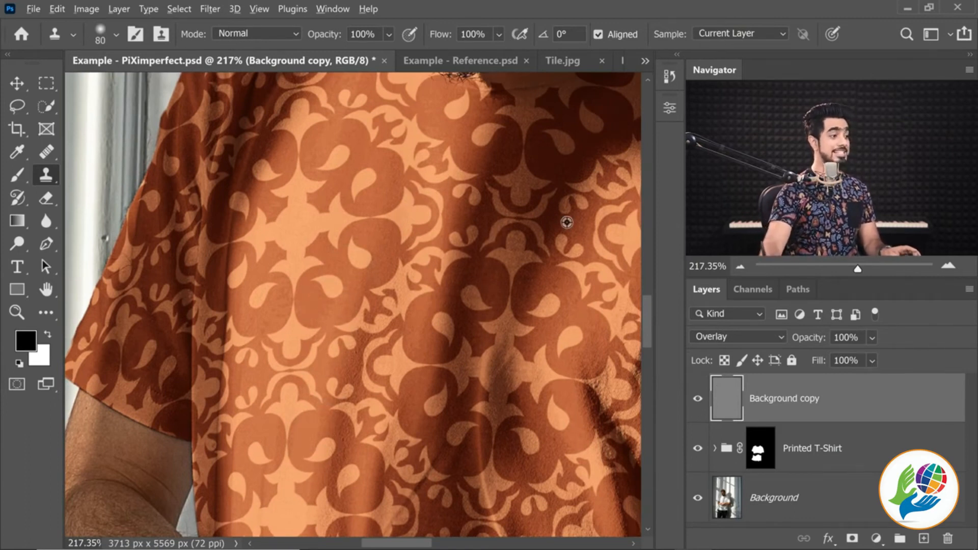
pyautogui.scroll(-2, 408, 287)
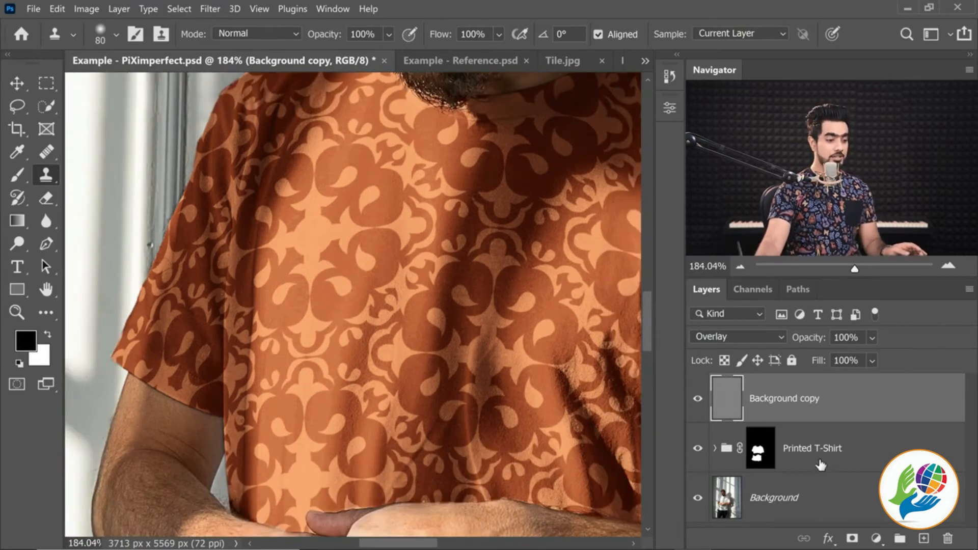
# - Add a black mask to the Background copy and paint with a soft white brush to reveal the texture on the chest highlight
pyautogui.keyDown('alt'); pyautogui.click(852, 540); pyautogui.keyUp('alt')
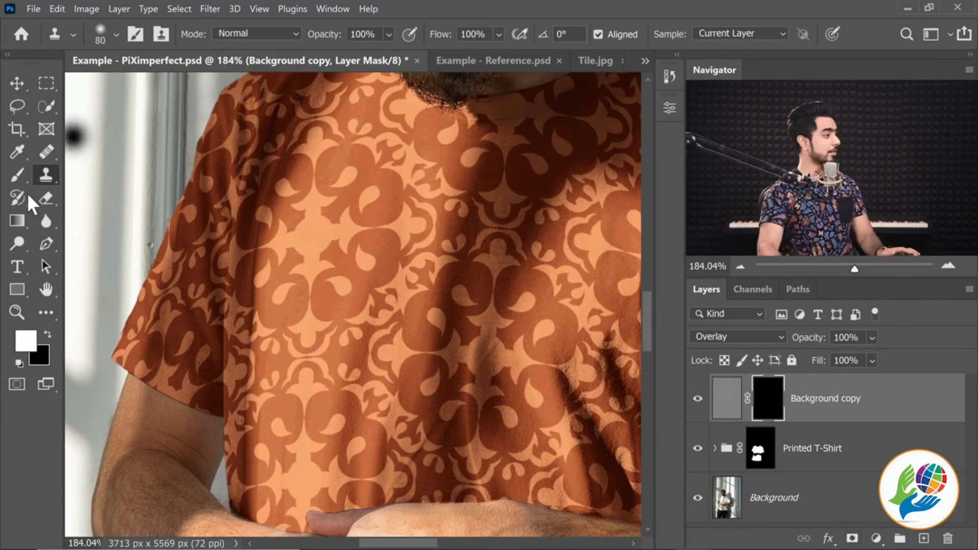
pyautogui.click(17, 175)
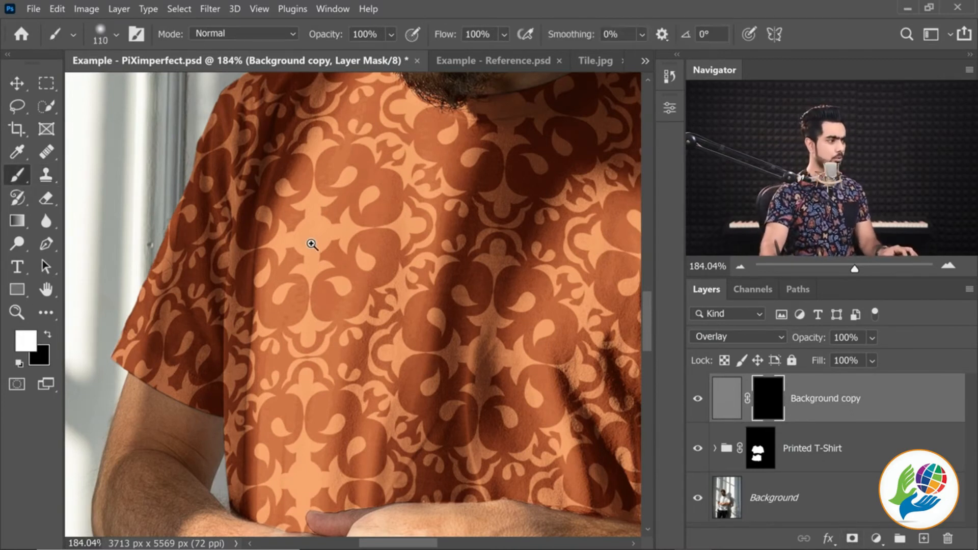
pyautogui.scroll(2, 317, 212)
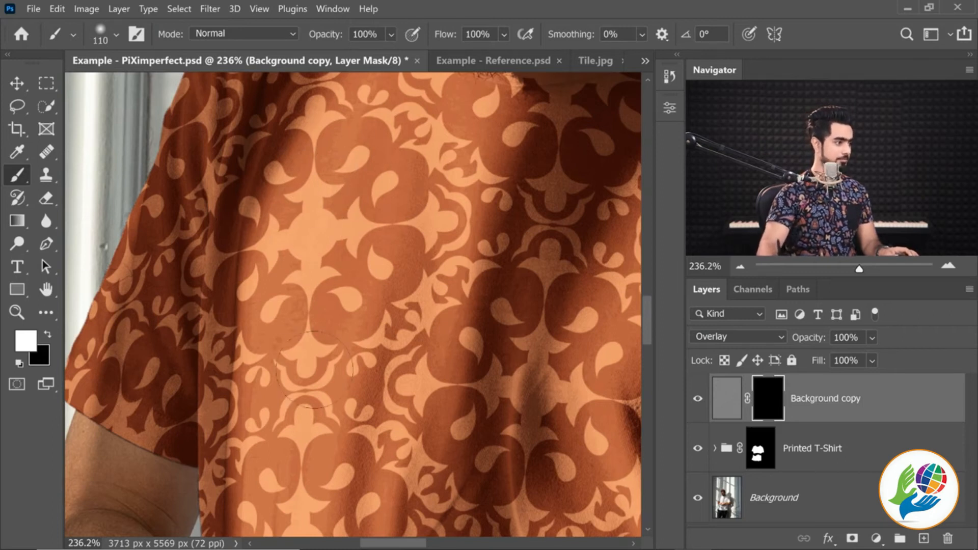
pyautogui.moveTo(335, 313); pyautogui.dragTo(339, 241)
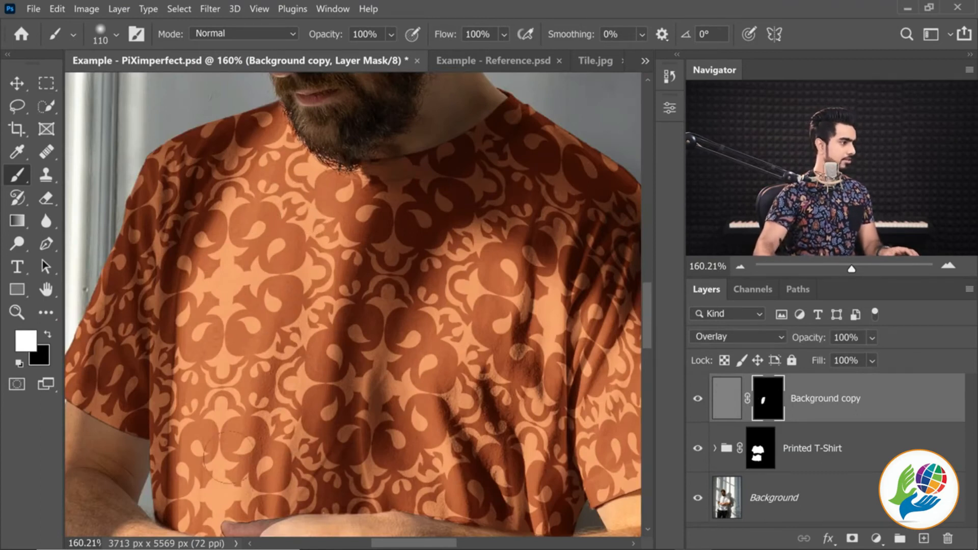
# - Touch up the Background copy's mask around the upper chest and beard edge, leaving white as the foreground colour
pyautogui.moveTo(305, 164); pyautogui.dragTo(262, 274)
pyautogui.moveTo(271, 232); pyautogui.dragTo(291, 231)
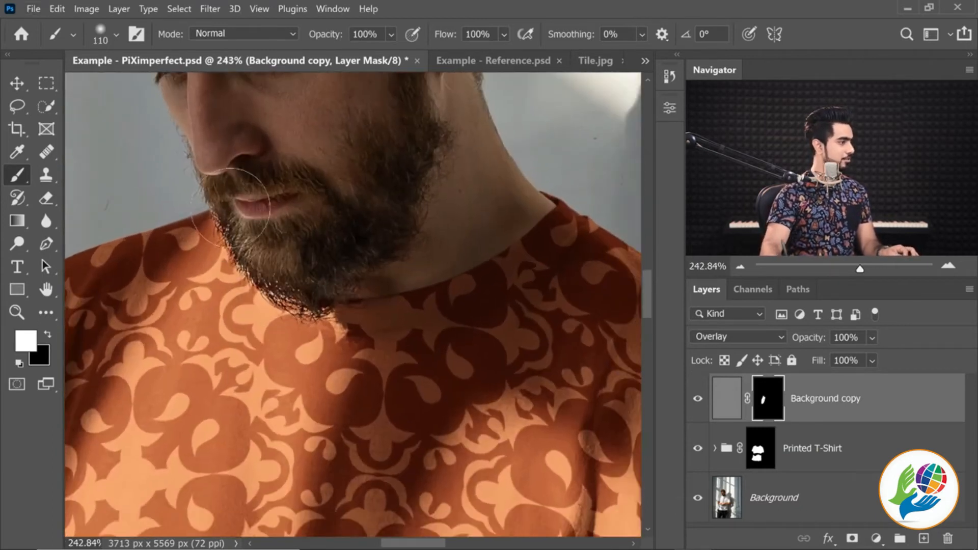
pyautogui.press('x')
pyautogui.scroll(-3, 313, 303)
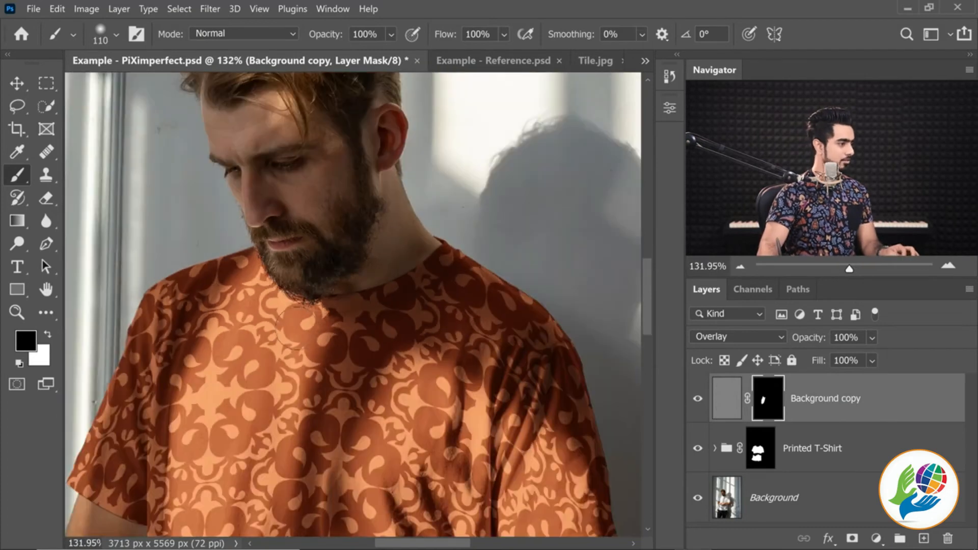
pyautogui.press('x')
pyautogui.scroll(-3, 296, 331)
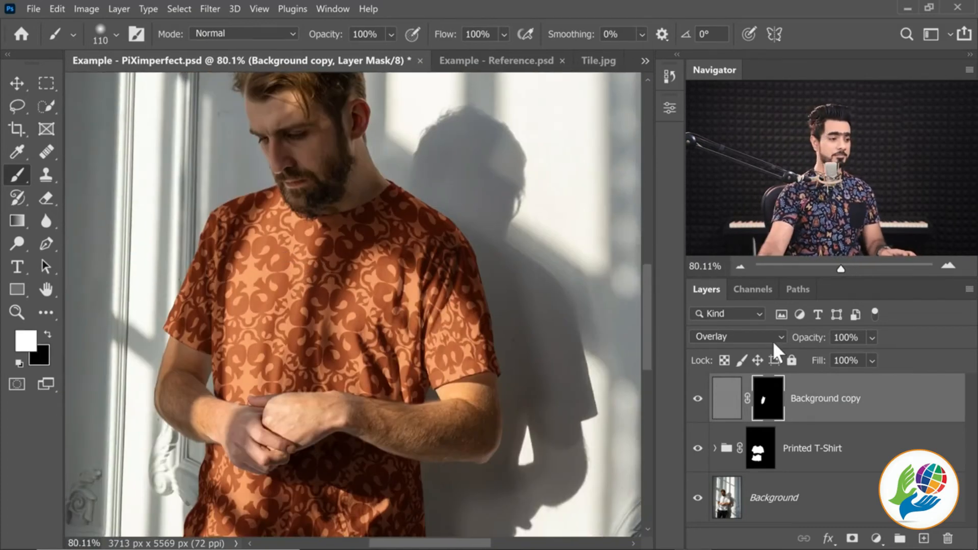
# - Rename the Background copy layer as Details
pyautogui.doubleClick(830, 399)
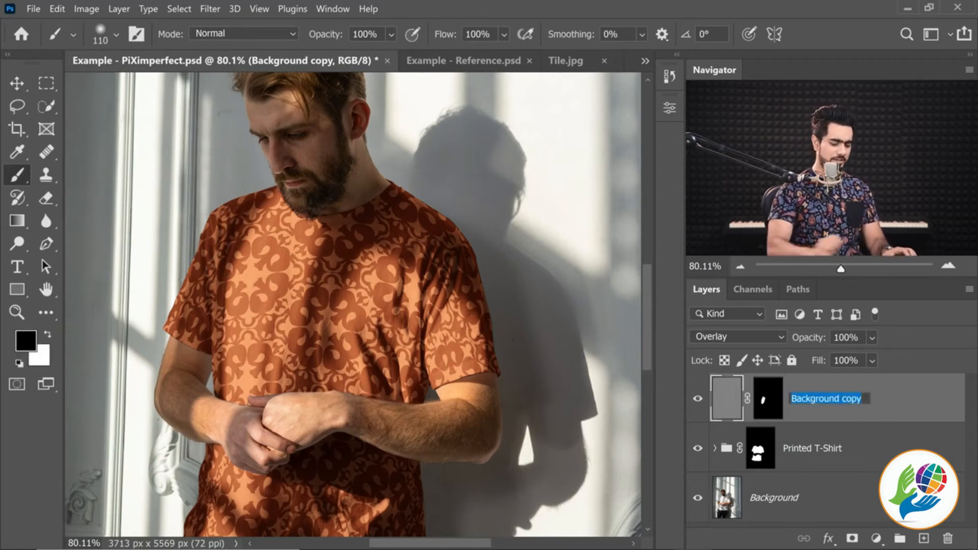
pyautogui.write('Details')
pyautogui.press('Return')
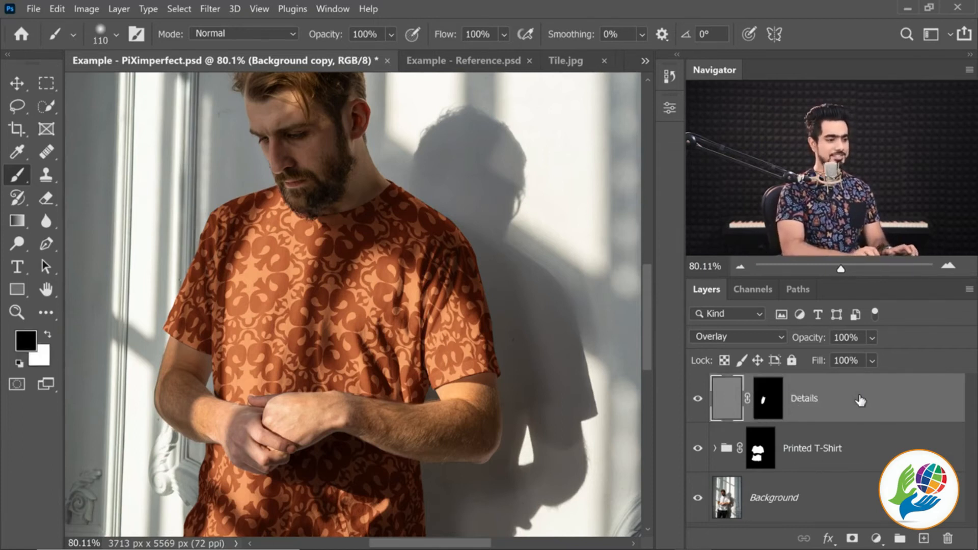
# - Duplicate the Details layer twice to strengthen the fabric texture on the chest highlight
pyautogui.hotkey('ctrl', 'j')
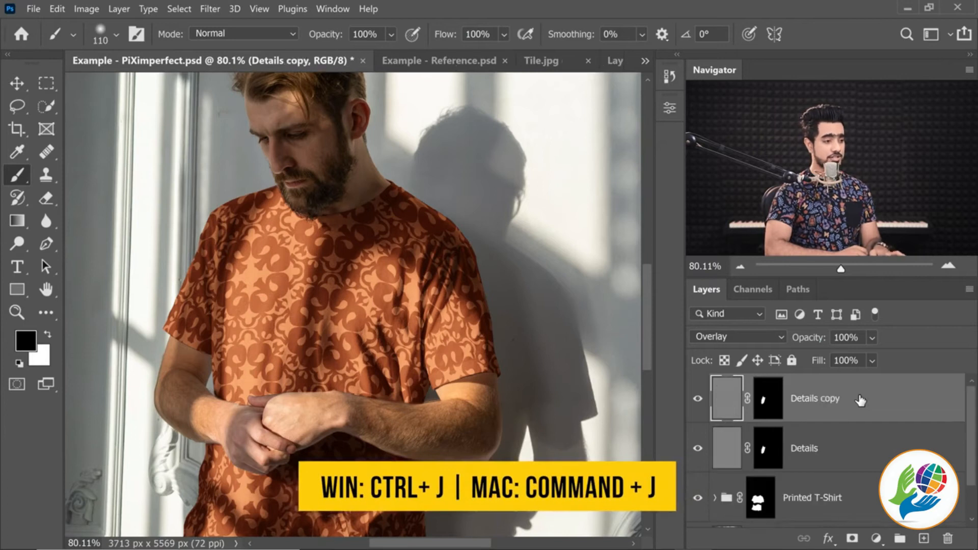
pyautogui.moveTo(258, 284); pyautogui.dragTo(301, 284)
pyautogui.moveTo(286, 308); pyautogui.dragTo(254, 382)
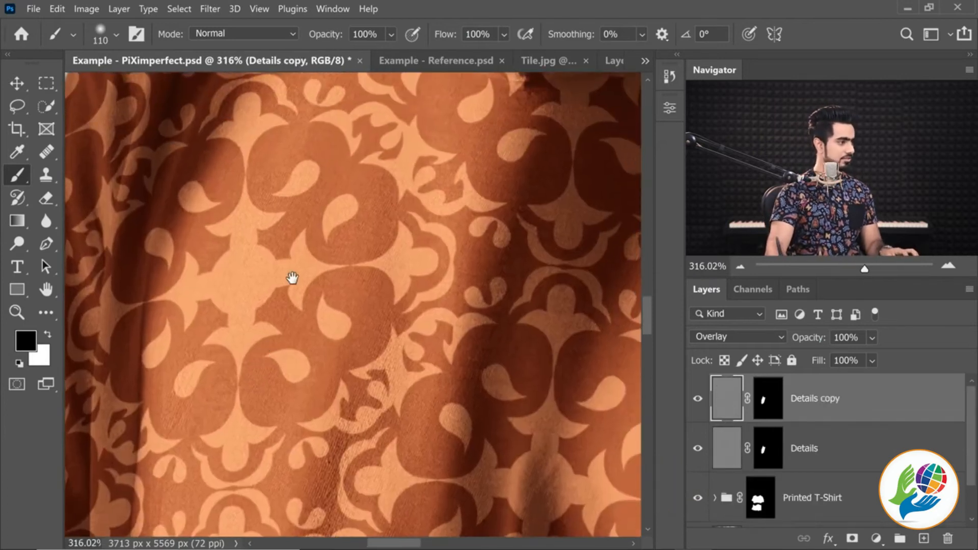
pyautogui.hotkey('ctrl', 'j')
pyautogui.moveTo(327, 272)
pyautogui.mouseDown()
pyautogui.moveTo(319, 277)
pyautogui.moveTo(374, 266)
pyautogui.moveTo(300, 293)
pyautogui.mouseUp()
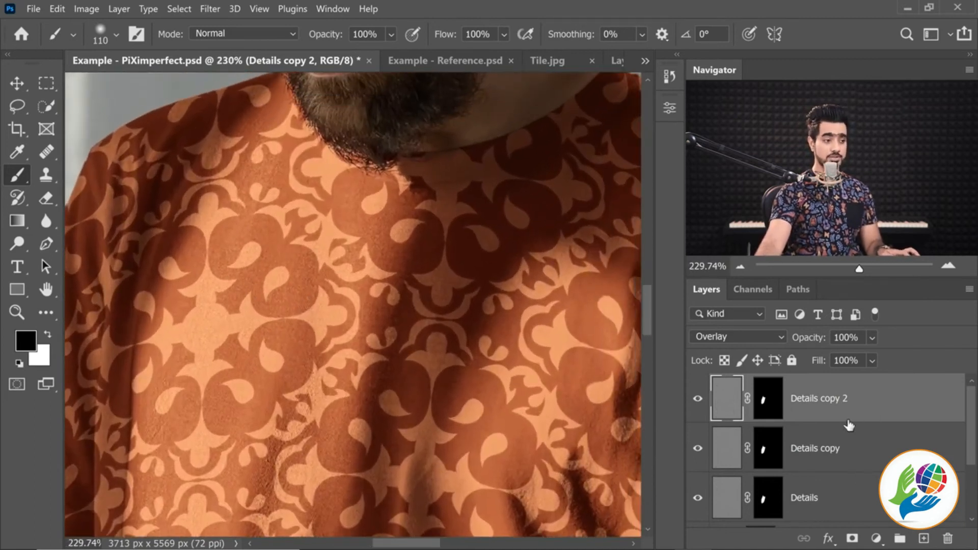
# - Group the three Details layers and name the group Details
pyautogui.keyDown('shift'); pyautogui.click(877, 503); pyautogui.keyUp('shift')
pyautogui.hotkey('ctrl', 'g')
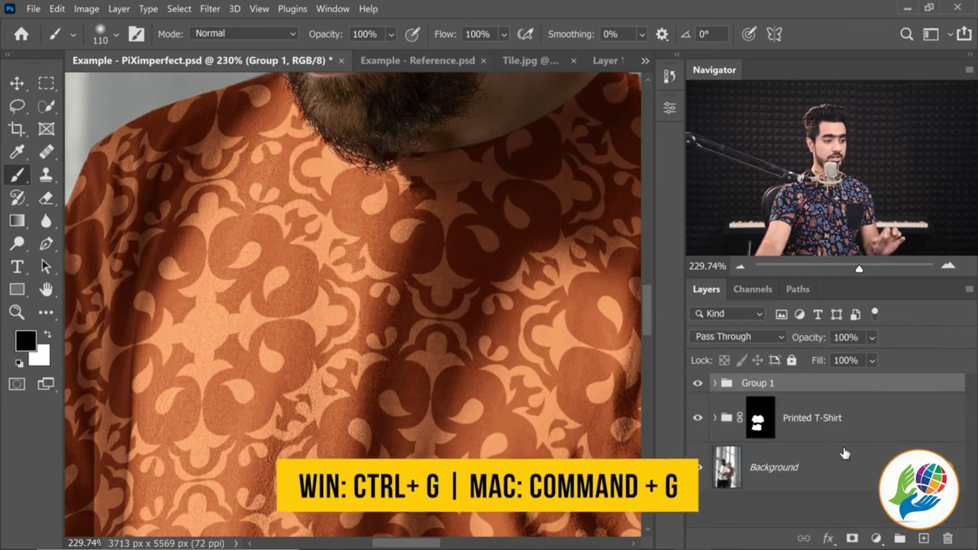
pyautogui.doubleClick(756, 385)
pyautogui.write('Details')
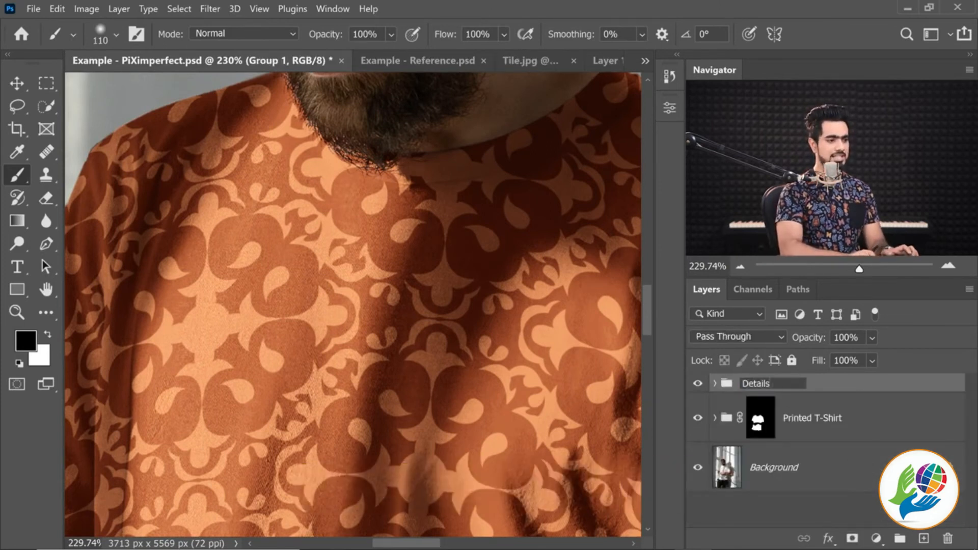
pyautogui.press('Return')
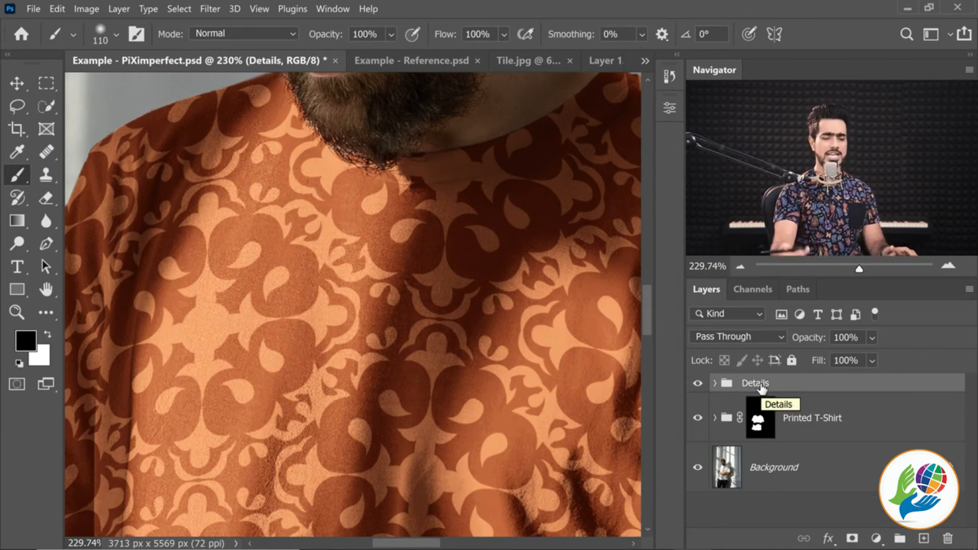
# - Move the mask of Details copy 2 onto the Details group and delete the other two layers' masks without applying them
pyautogui.click(716, 384)
pyautogui.moveTo(796, 427); pyautogui.dragTo(785, 395)
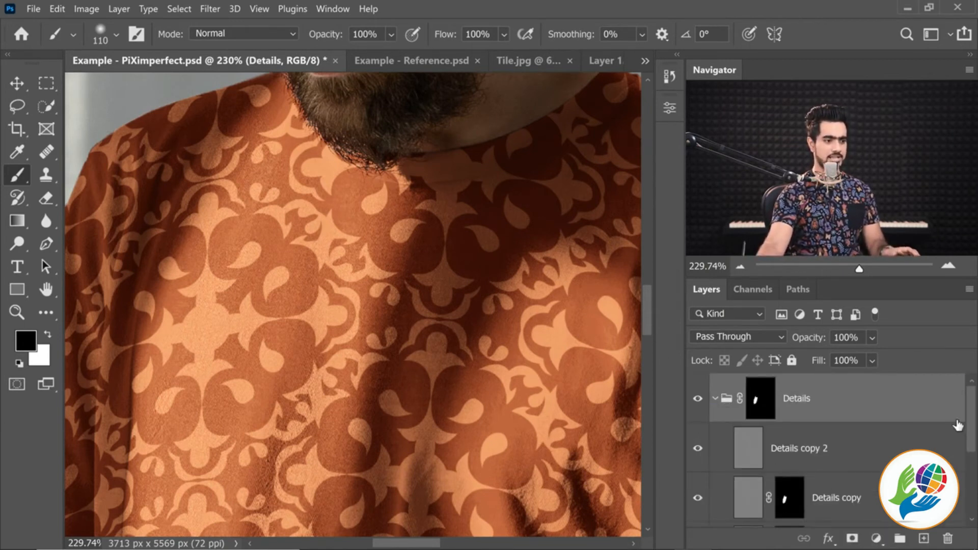
pyautogui.scroll(-2, 775, 448)
pyautogui.click(791, 427)
pyautogui.press('x')
pyautogui.moveTo(791, 427); pyautogui.dragTo(946, 538)
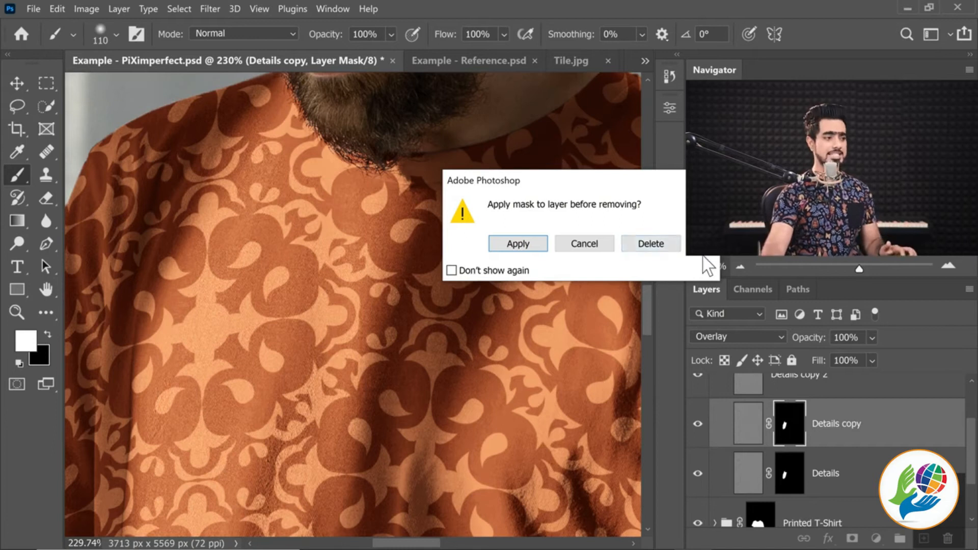
pyautogui.click(655, 246)
pyautogui.click(949, 540)
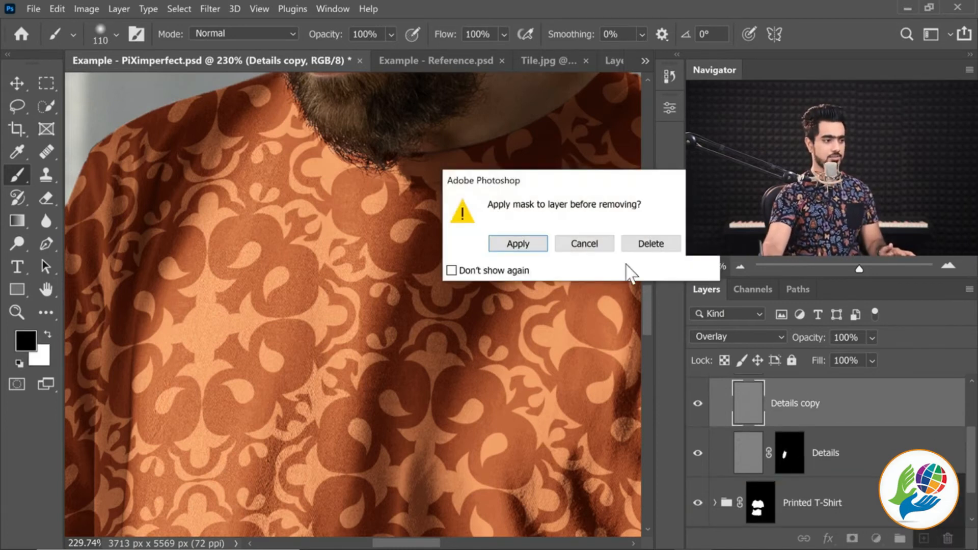
pyautogui.click(648, 242)
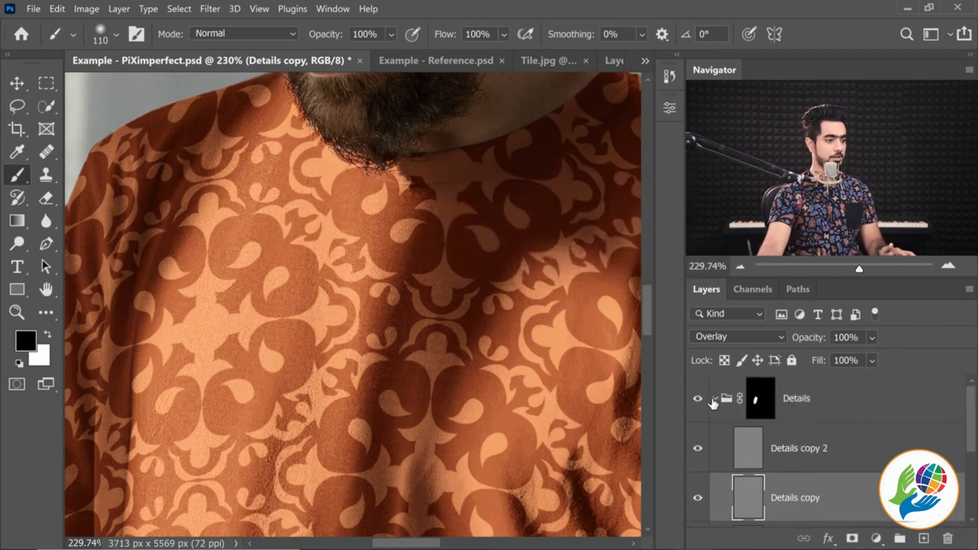
# - Lower the Details group's opacity to 70%
pyautogui.click(760, 399)
pyautogui.moveTo(812, 342); pyautogui.dragTo(781, 346)
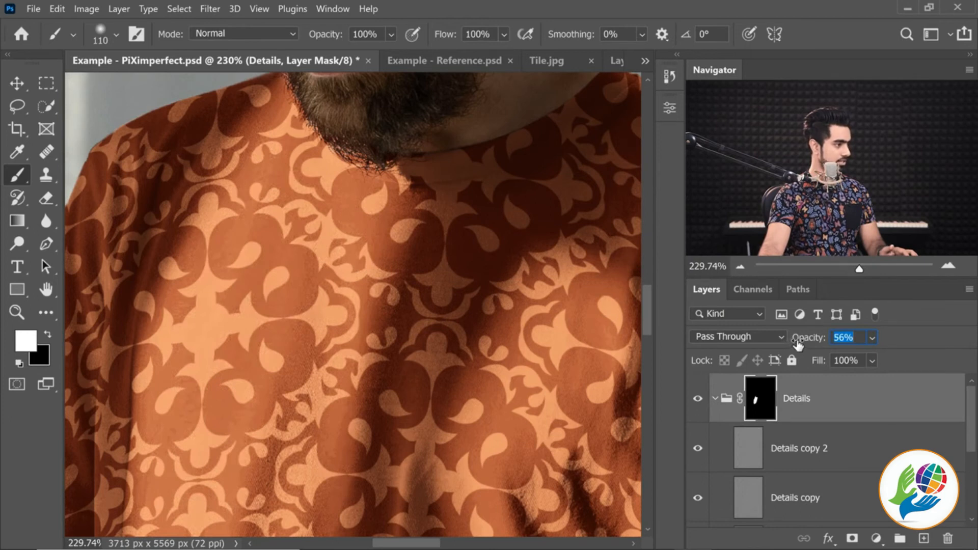
pyautogui.write('70')
pyautogui.press('Return')
# - Examine the shadow along the sleeve hem over the arm, comparing the printed shirt with the original Background photo
pyautogui.hotkey('ctrl', '0')
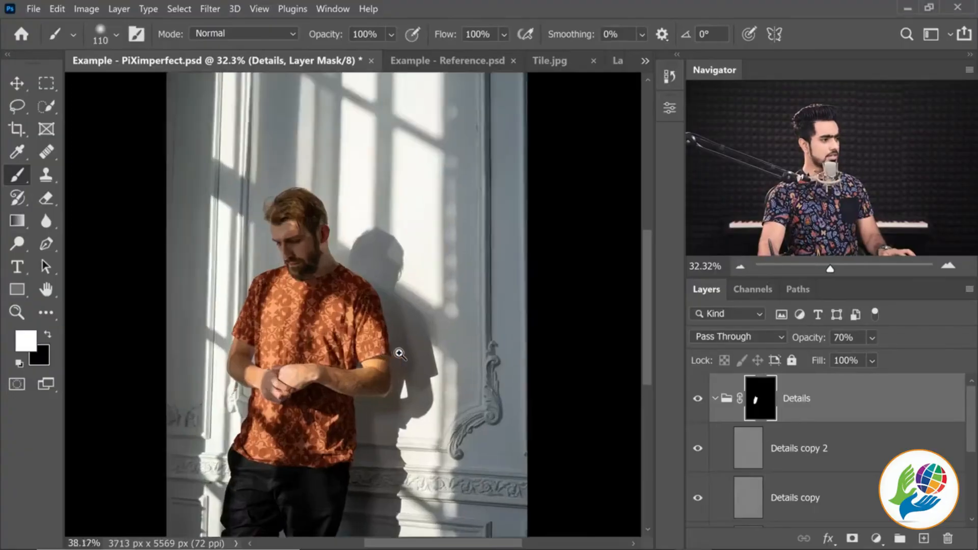
pyautogui.moveTo(400, 353)
pyautogui.mouseDown()
pyautogui.moveTo(432, 349)
pyautogui.moveTo(399, 321)
pyautogui.mouseUp()
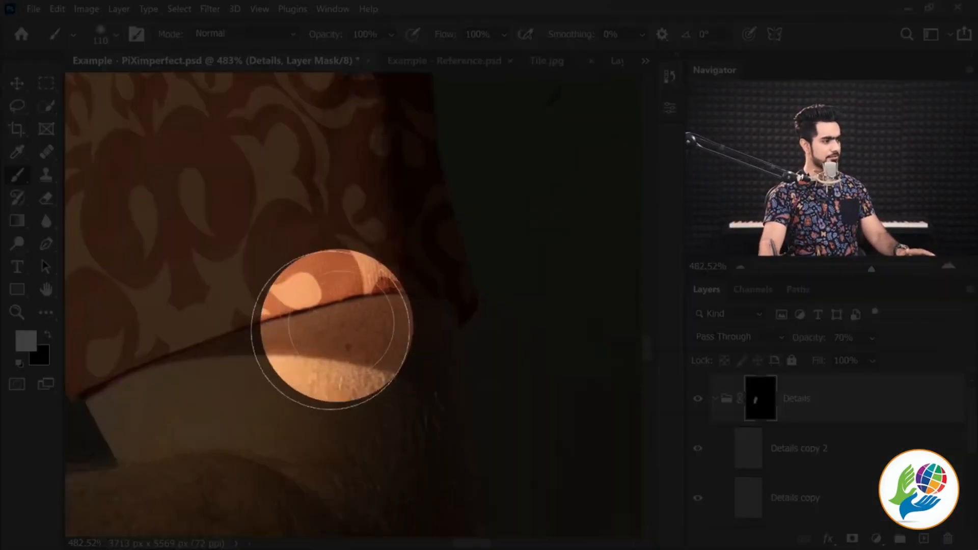
pyautogui.scroll(-3, 965, 433)
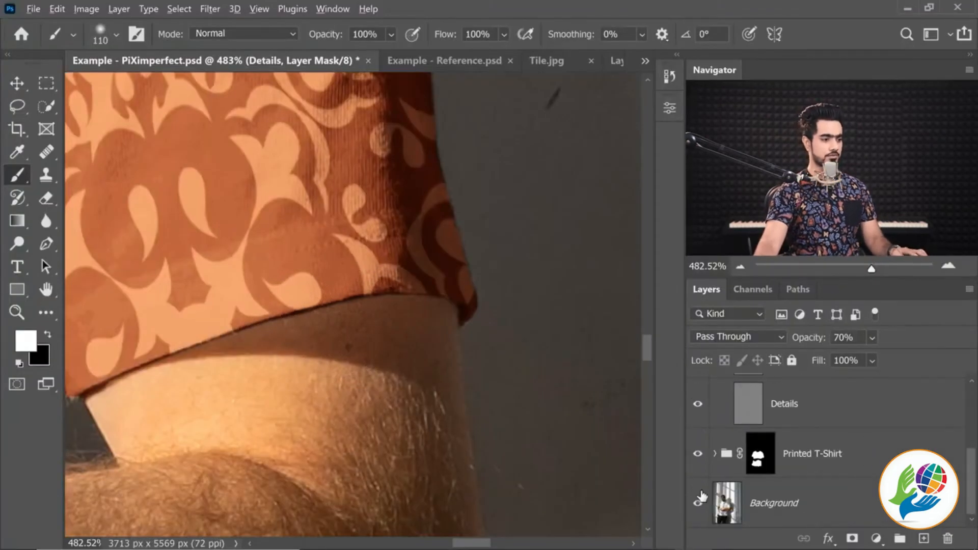
pyautogui.keyDown('alt'); pyautogui.click(697, 503); pyautogui.keyUp('alt')
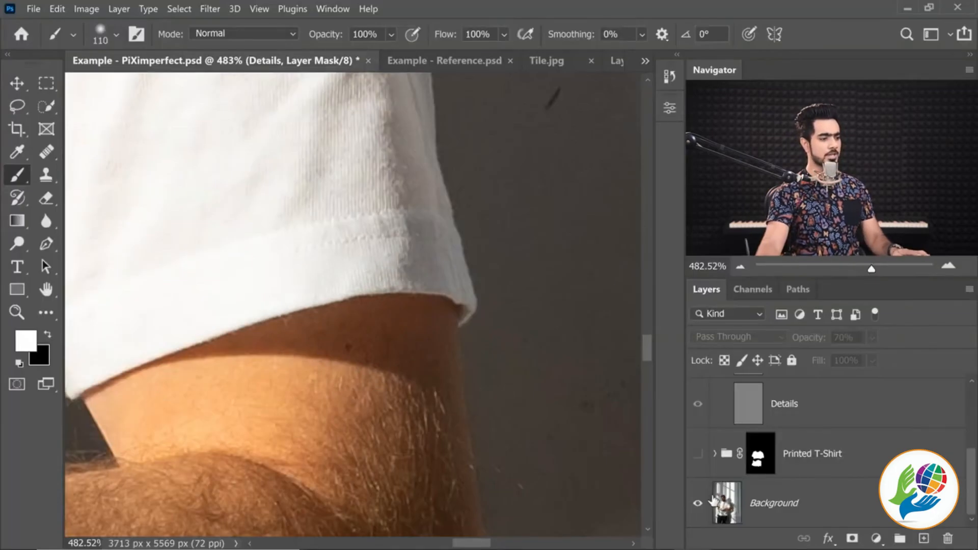
pyautogui.keyDown('alt'); pyautogui.click(700, 508); pyautogui.keyUp('alt')
pyautogui.scroll(5, 378, 317)
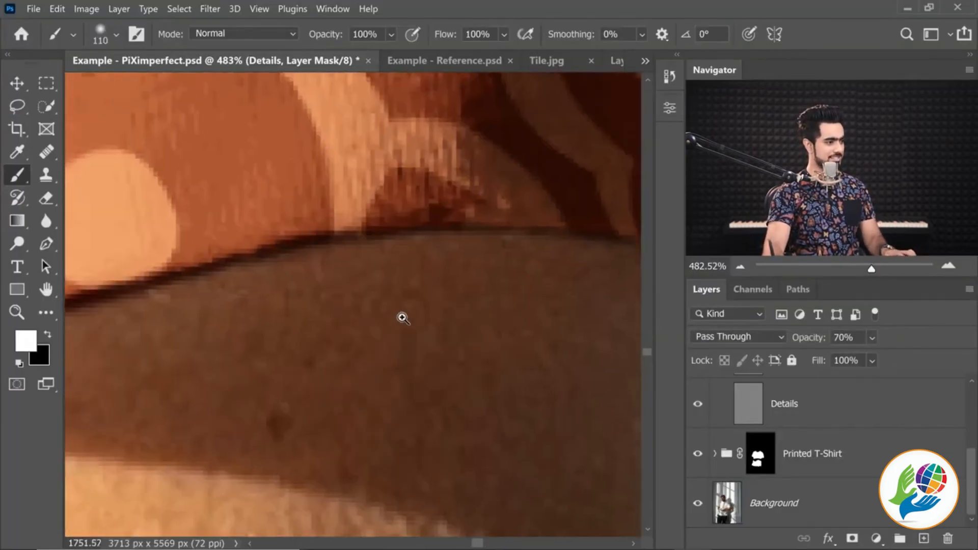
pyautogui.scroll(-4, 378, 312)
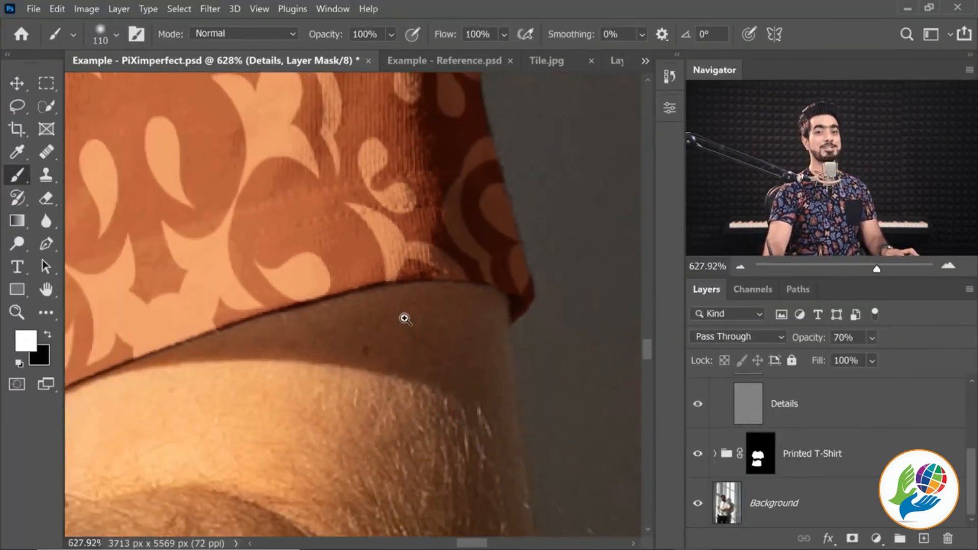
pyautogui.scroll(-4, 397, 324)
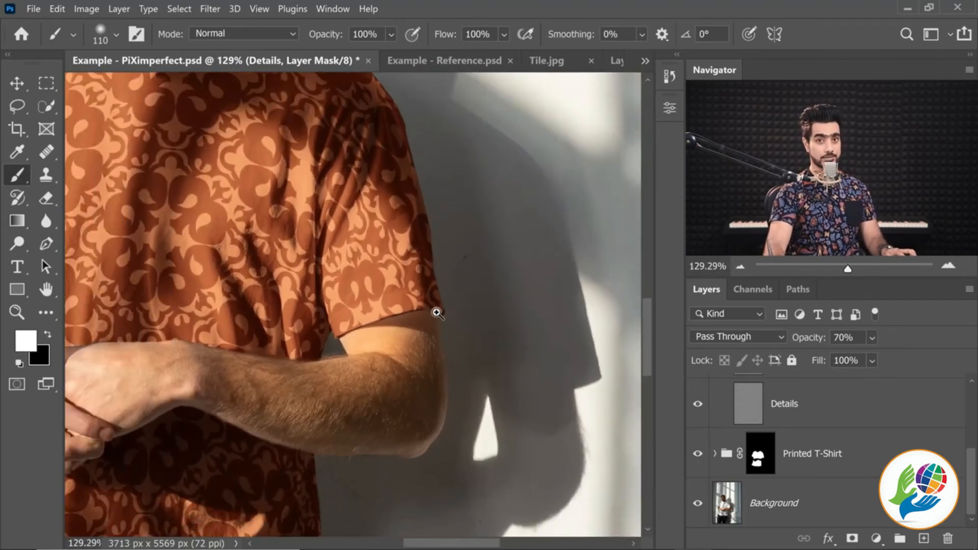
pyautogui.scroll(4, 411, 322)
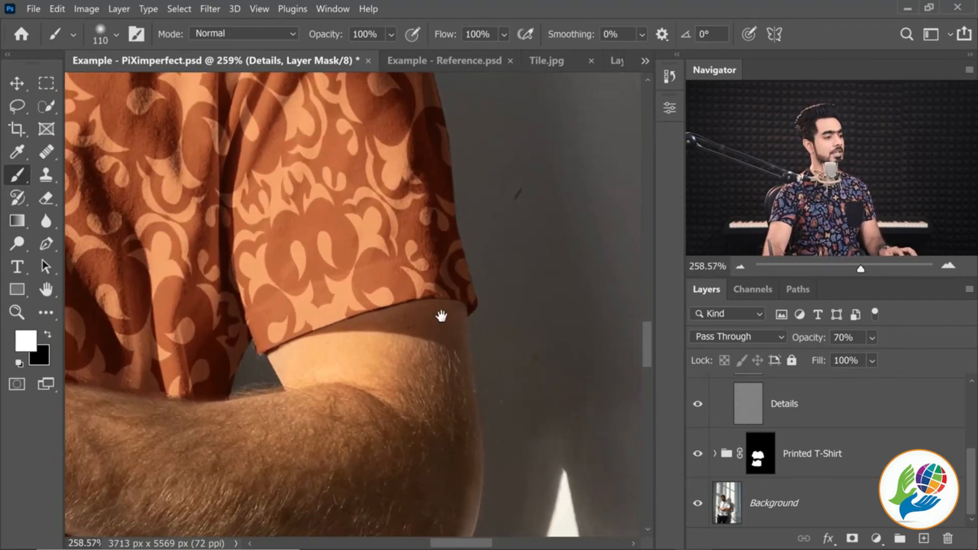
pyautogui.moveTo(970, 482); pyautogui.dragTo(954, 401)
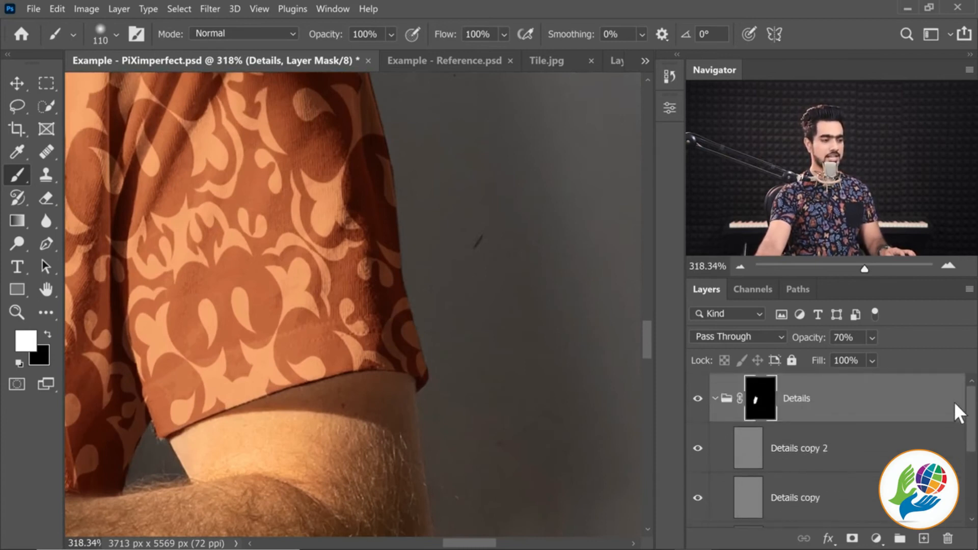
# - Collapse the Details group, load the Printed T-Shirt group's mask as a selection and invert it to cover everything outside the shirt
pyautogui.click(715, 399)
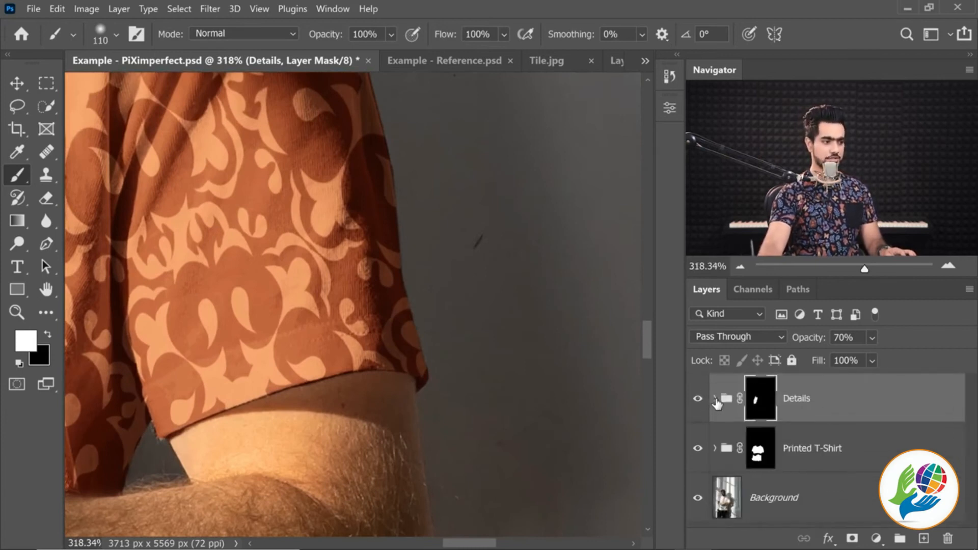
pyautogui.keyDown('ctrl'); pyautogui.click(760, 453); pyautogui.keyUp('ctrl')
pyautogui.scroll(3, 357, 402)
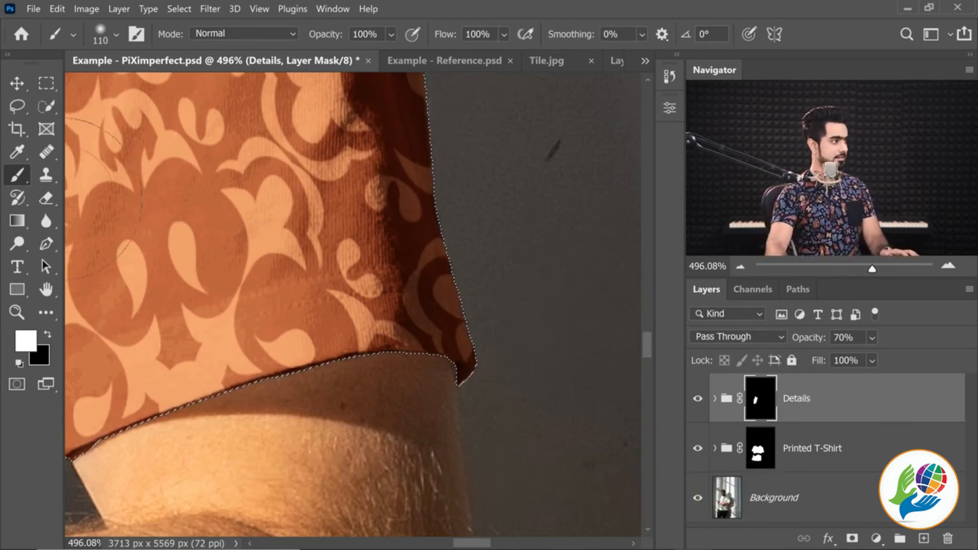
pyautogui.press('x')
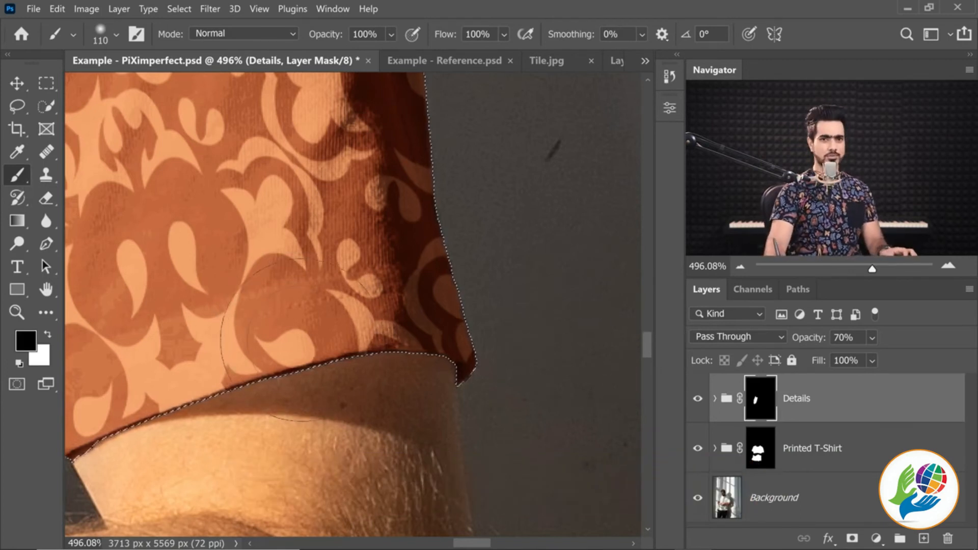
# - Add a Curves adjustment layer directly above the Background and pull its midtones down to strongly darken the area outside the shirt
pyautogui.click(847, 498)
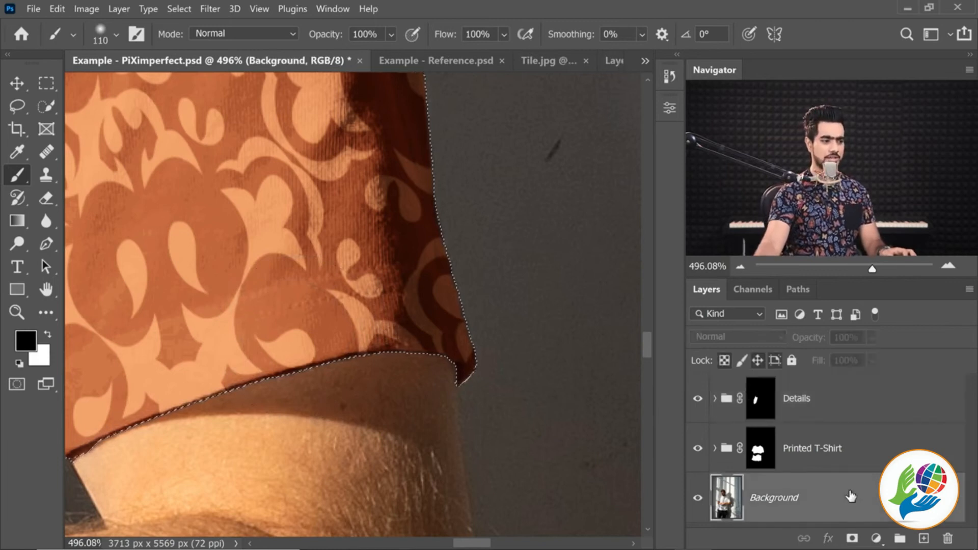
pyautogui.click(876, 538)
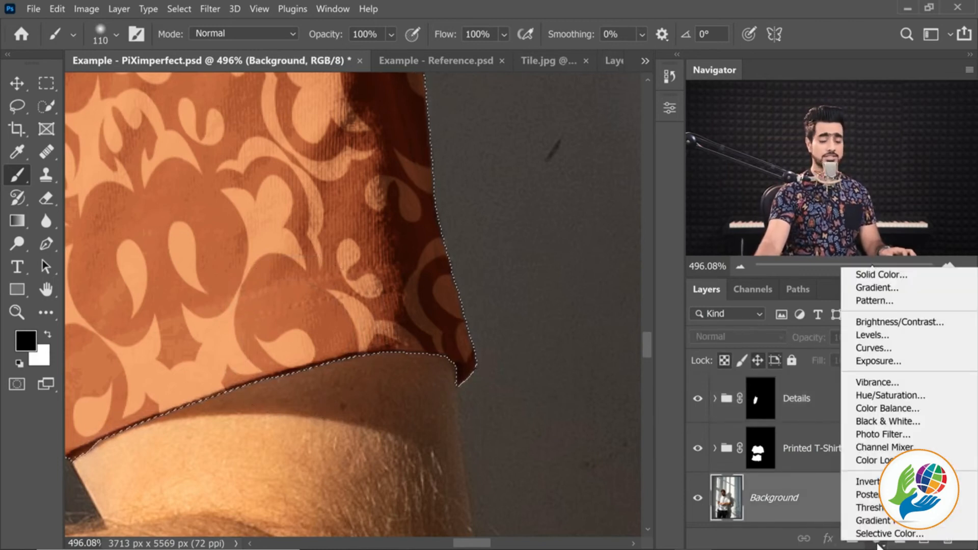
pyautogui.click(873, 348)
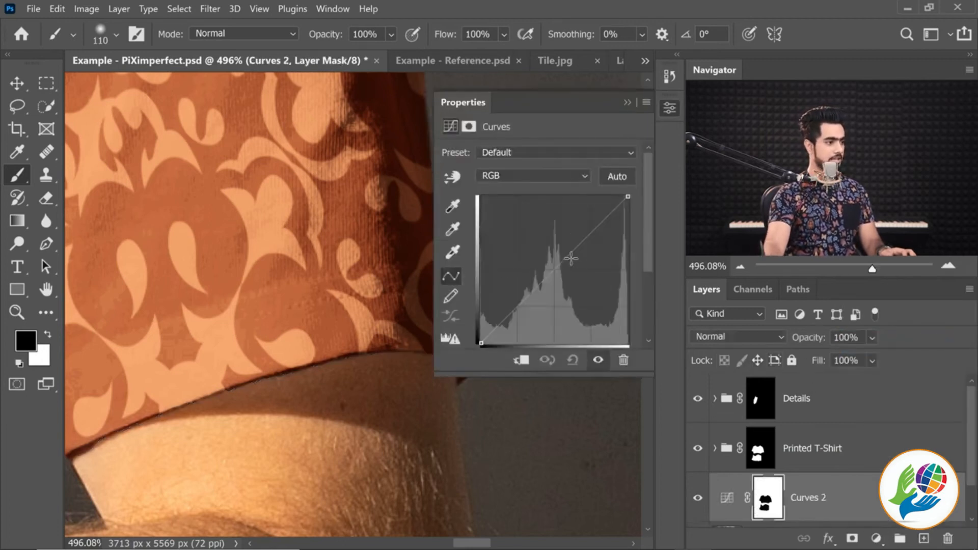
pyautogui.moveTo(565, 261); pyautogui.dragTo(581, 271)
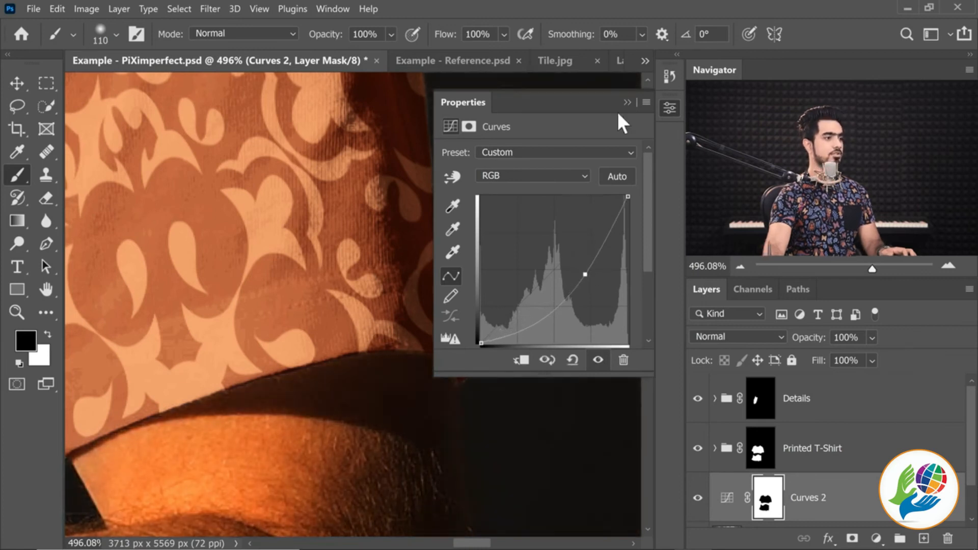
pyautogui.click(627, 102)
# - Place the Curves 2 layer in its own group and give that group a black mask
pyautogui.scroll(-1, 827, 475)
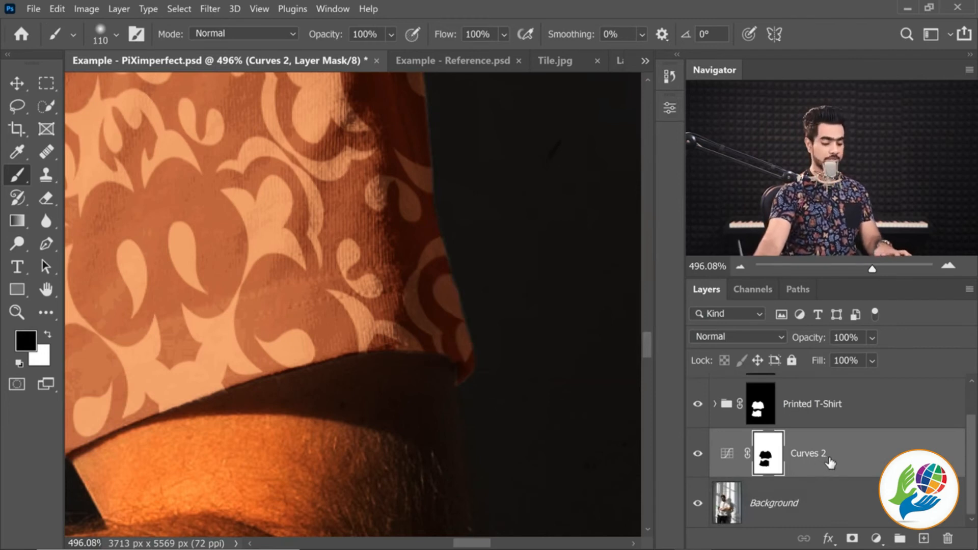
pyautogui.hotkey('ctrl', 'g')
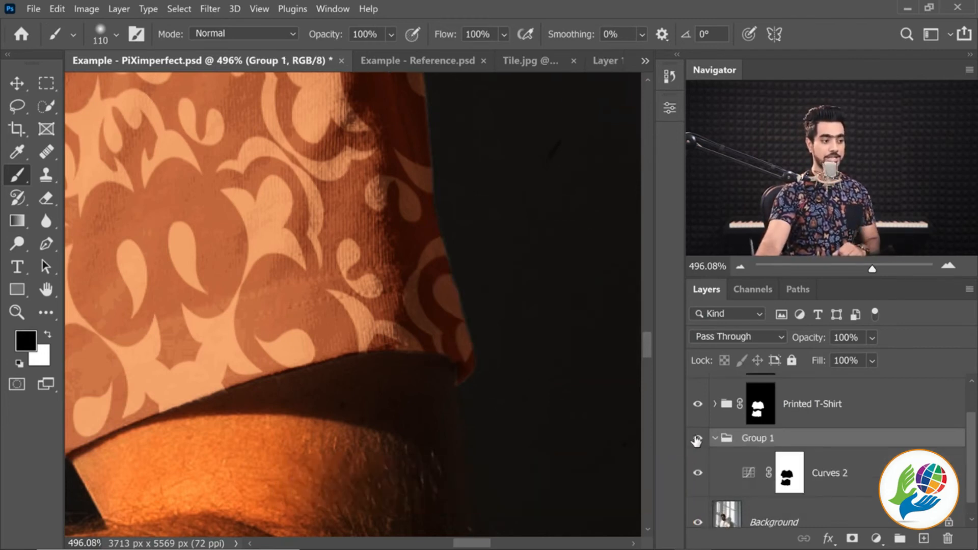
pyautogui.click(716, 438)
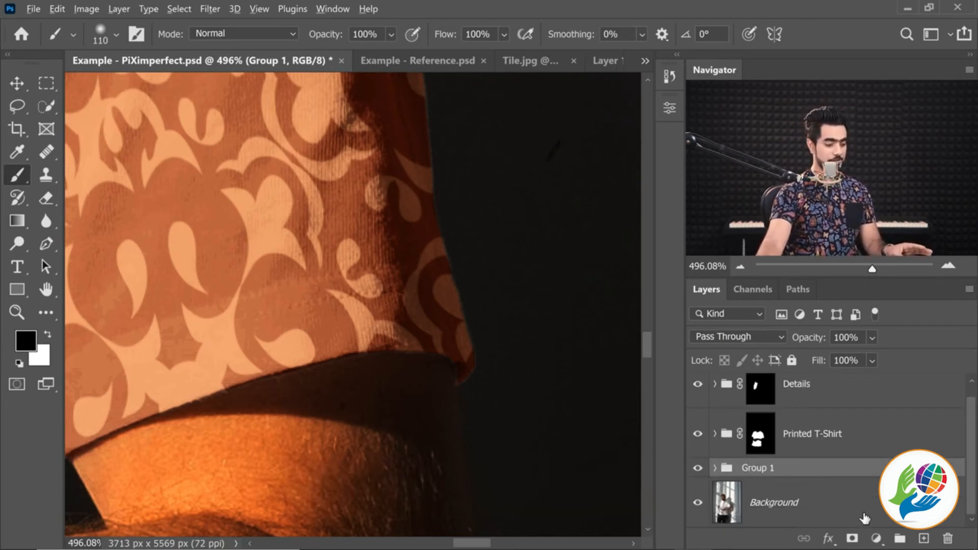
pyautogui.click(852, 540)
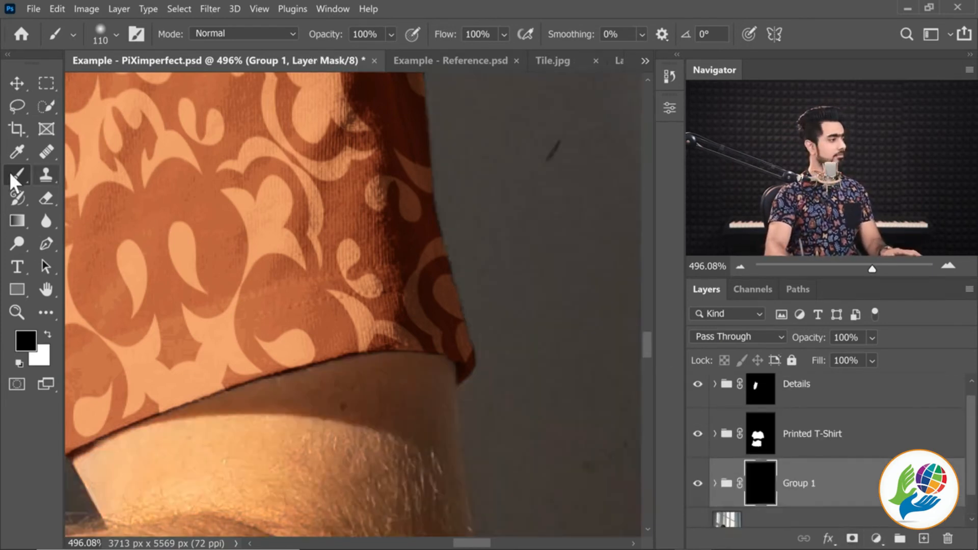
# - Paint on the Curves group's mask with a soft white brush of size 91 to darken the skin just below the sleeve hem
pyautogui.moveTo(372, 281)
pyautogui.keyDown('alt'); pyautogui.mouseDown()
pyautogui.moveTo(326, 270)
pyautogui.moveTo(318, 293)
pyautogui.mouseUp(); pyautogui.keyUp('alt')
pyautogui.press('x')
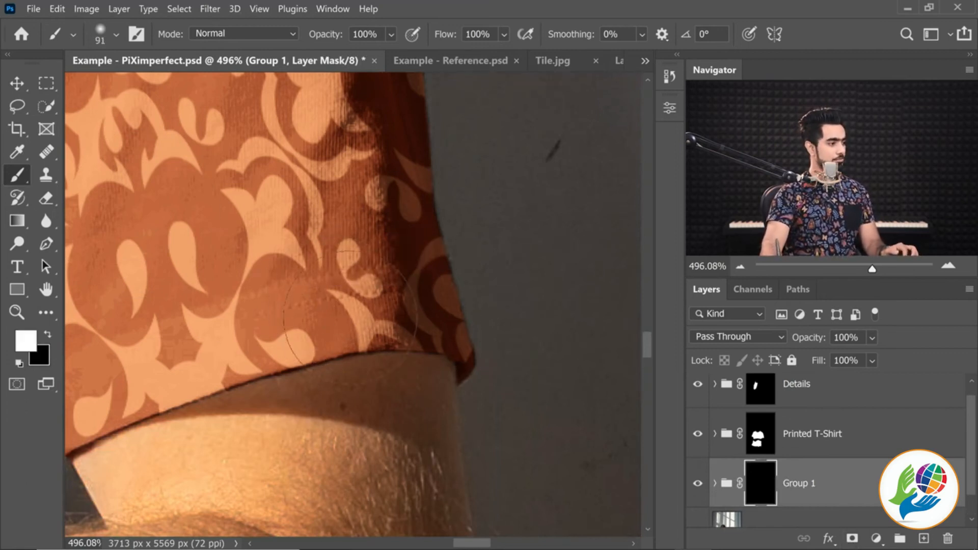
pyautogui.moveTo(255, 350)
pyautogui.mouseDown()
pyautogui.moveTo(341, 336)
pyautogui.moveTo(372, 352)
pyautogui.mouseUp()
pyautogui.moveTo(410, 364); pyautogui.dragTo(481, 395)
pyautogui.moveTo(246, 354)
pyautogui.mouseDown()
pyautogui.moveTo(365, 388)
pyautogui.moveTo(516, 397)
pyautogui.mouseUp()
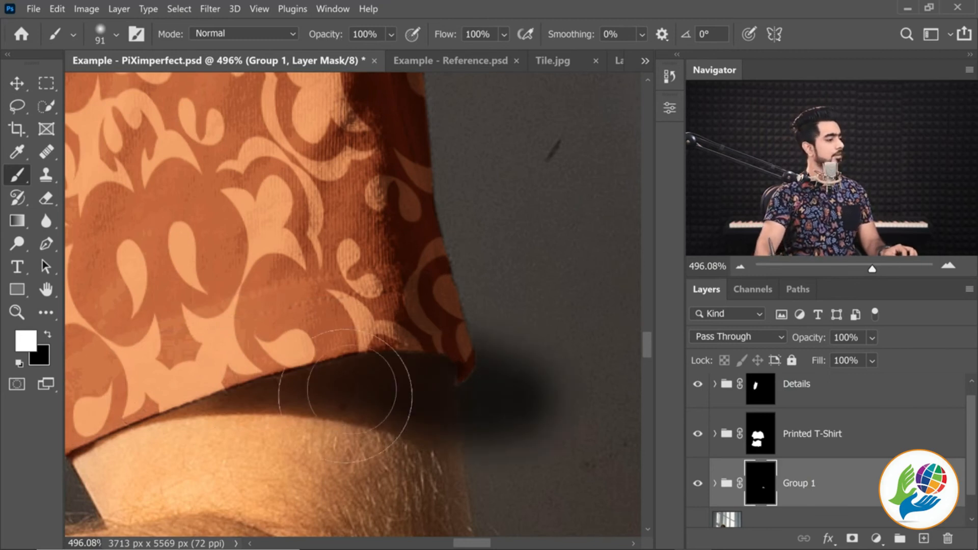
# - Paint black on Group 1's mask with a soft brush of size 148 to fade the shadow's lower edge and clear its spill onto the wall
pyautogui.press('x')
pyautogui.moveTo(230, 464); pyautogui.dragTo(297, 464)
pyautogui.moveTo(299, 417); pyautogui.dragTo(279, 416)
pyautogui.moveTo(297, 366); pyautogui.dragTo(293, 299)
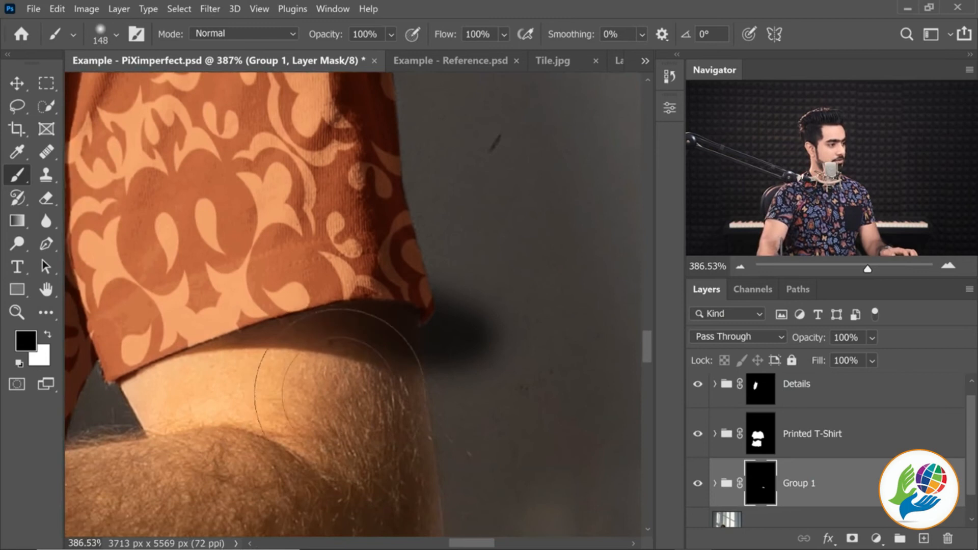
pyautogui.moveTo(455, 327)
pyautogui.mouseDown()
pyautogui.moveTo(478, 326)
pyautogui.moveTo(310, 273)
pyautogui.moveTo(244, 265)
pyautogui.mouseUp()
pyautogui.moveTo(428, 258); pyautogui.dragTo(367, 255)
pyautogui.moveTo(419, 235); pyautogui.dragTo(464, 249)
pyautogui.moveTo(430, 326)
pyautogui.mouseDown()
pyautogui.moveTo(426, 260)
pyautogui.moveTo(377, 247)
pyautogui.moveTo(376, 301)
pyautogui.moveTo(435, 310)
pyautogui.moveTo(386, 271)
pyautogui.mouseUp()
# - Touch up the sleeve shadow's outer end on Group 1's mask, alternating white and black and finishing with a soft brush of size 38
pyautogui.press('x')
pyautogui.click(433, 330)
pyautogui.moveTo(386, 270); pyautogui.dragTo(85, 277)
pyautogui.press('x')
pyautogui.moveTo(350, 246)
pyautogui.mouseDown()
pyautogui.moveTo(305, 285)
pyautogui.moveTo(325, 419)
pyautogui.mouseUp()
pyautogui.moveTo(325, 419)
pyautogui.mouseDown()
pyautogui.moveTo(336, 290)
pyautogui.moveTo(405, 463)
pyautogui.mouseUp()
pyautogui.moveTo(405, 463)
pyautogui.mouseDown()
pyautogui.moveTo(474, 451)
pyautogui.moveTo(386, 358)
pyautogui.moveTo(414, 353)
pyautogui.mouseUp()
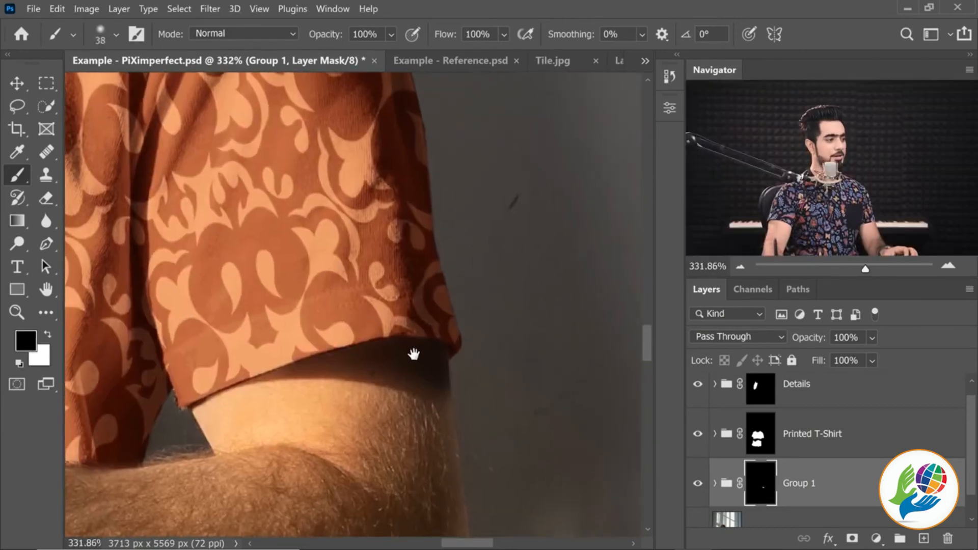
# - Reduce Group 1's opacity to 70% to soften the shadow under the sleeve
pyautogui.moveTo(807, 344); pyautogui.dragTo(641, 350)
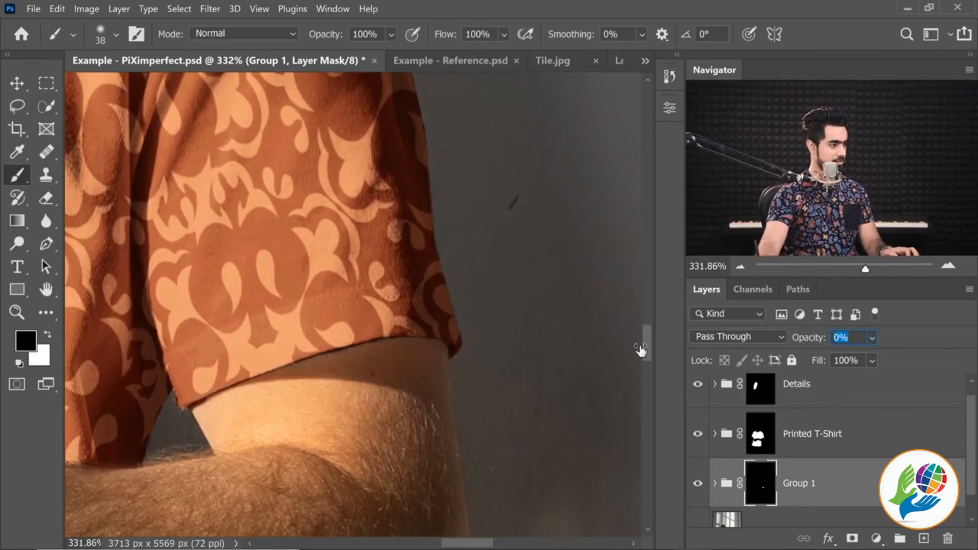
pyautogui.moveTo(765, 346); pyautogui.dragTo(770, 348)
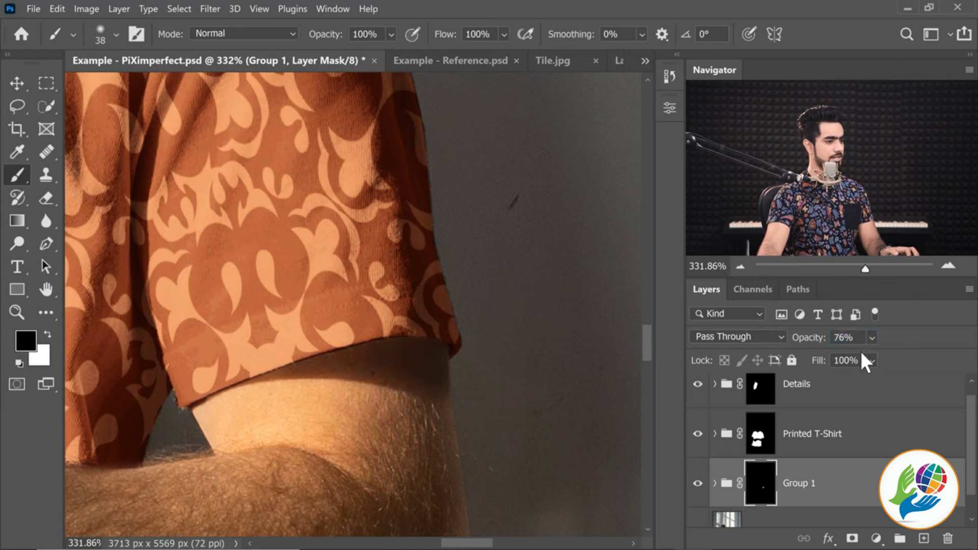
pyautogui.write('70')
pyautogui.press('Return')
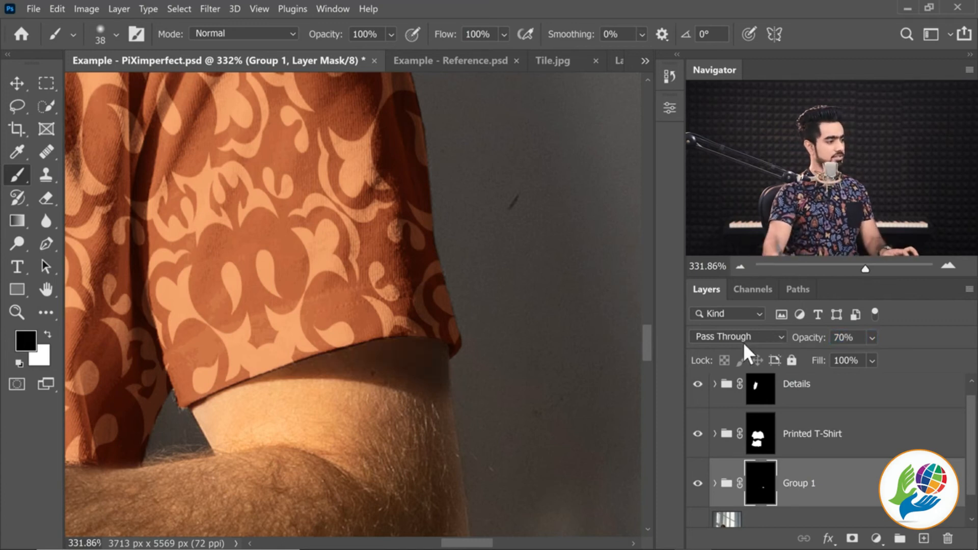
# - Add a Curves adjustment layer directly above Group 1 with strongly lowered midtones and invert its mask to black
pyautogui.moveTo(412, 313); pyautogui.dragTo(354, 331)
pyautogui.moveTo(146, 290); pyautogui.dragTo(171, 320)
pyautogui.moveTo(390, 328); pyautogui.dragTo(325, 373)
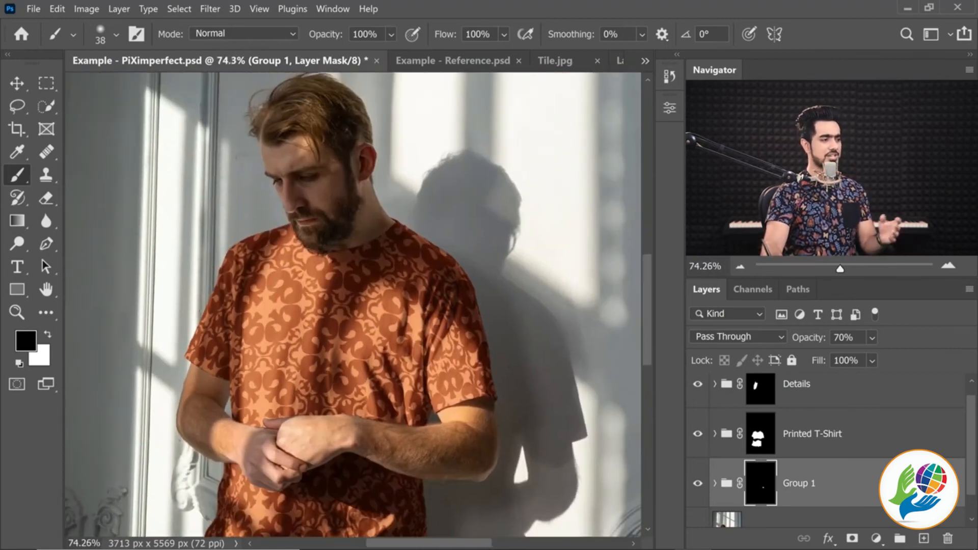
pyautogui.moveTo(367, 417); pyautogui.dragTo(387, 306)
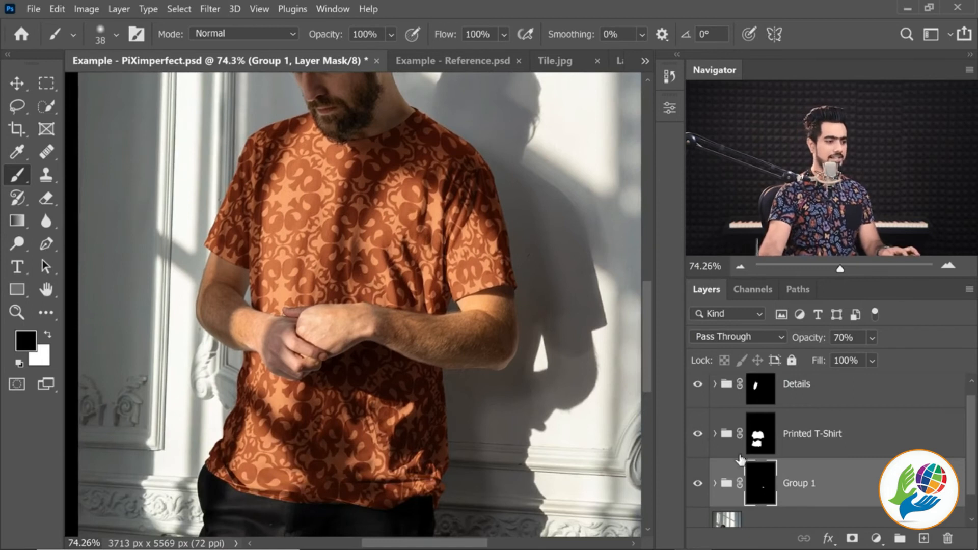
pyautogui.scroll(-1, 959, 439)
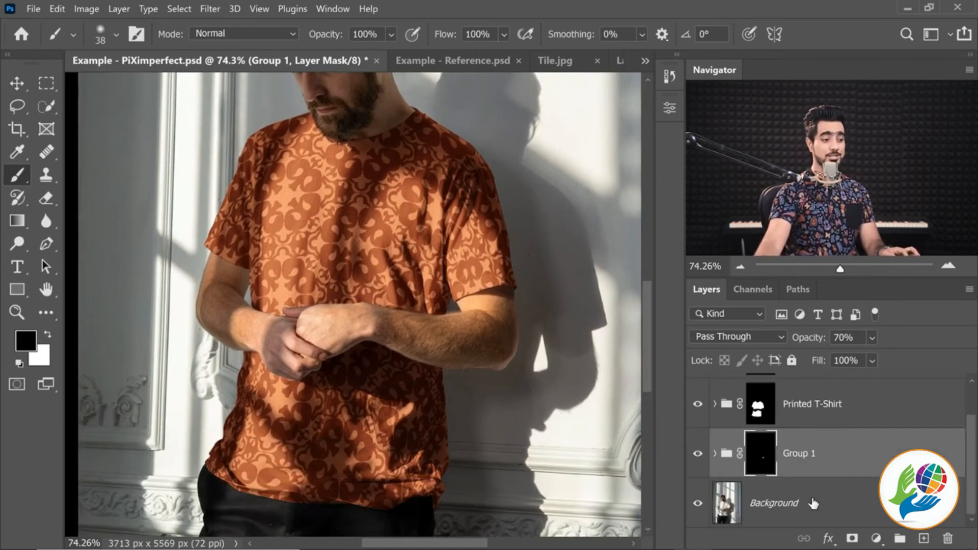
pyautogui.click(876, 538)
pyautogui.click(872, 349)
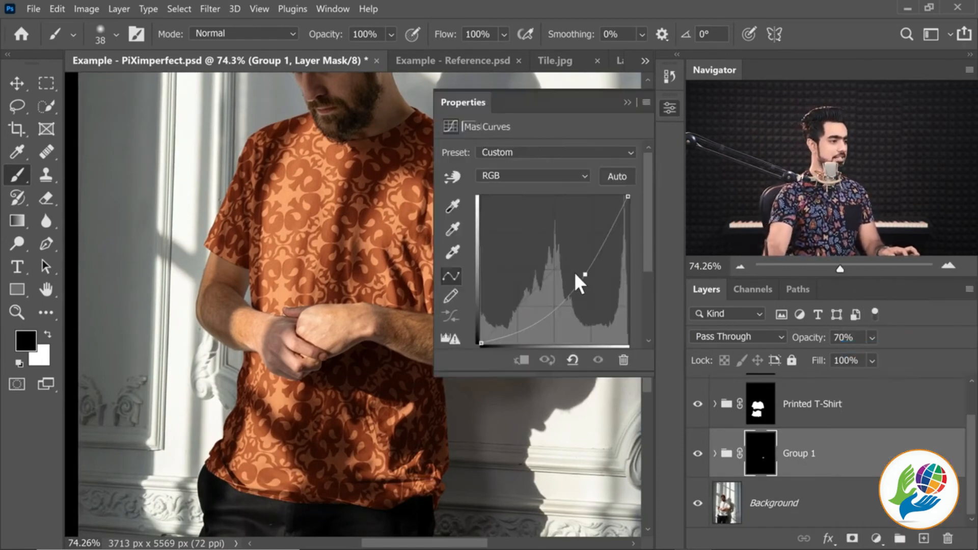
pyautogui.moveTo(556, 267); pyautogui.dragTo(578, 281)
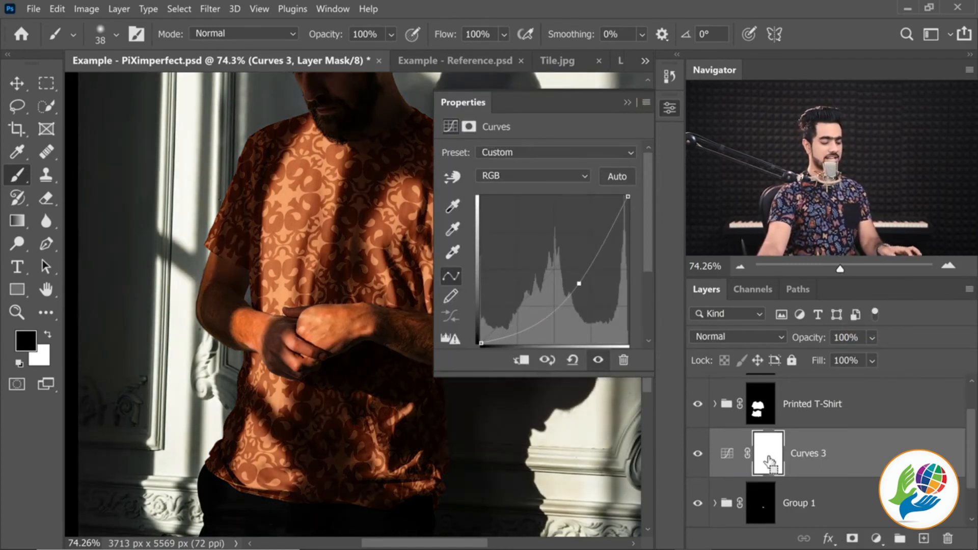
pyautogui.hotkey('ctrl', 'i')
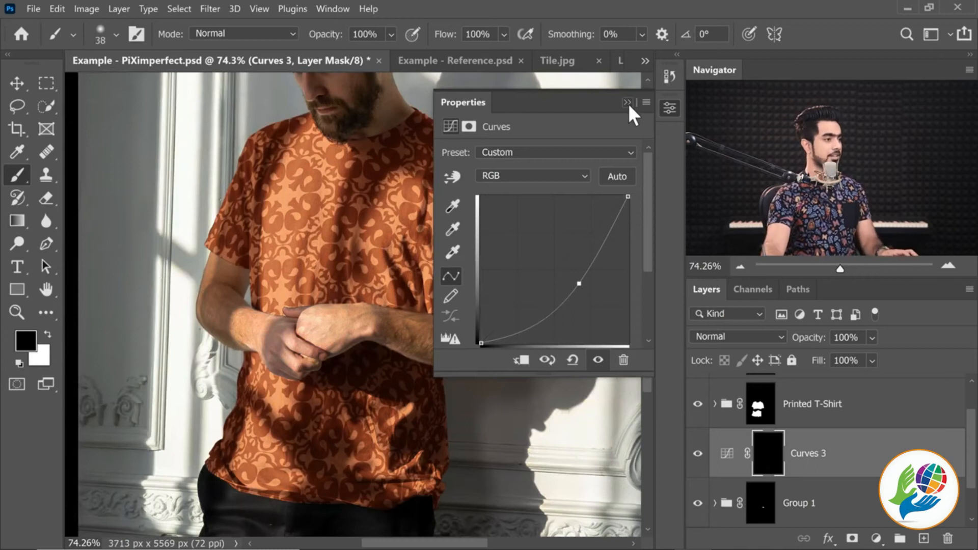
pyautogui.click(627, 105)
# - Paint white on the Curves 3 mask with a soft brush of size 122 to darken the brightest highlights on the shirt's chest
pyautogui.scroll(3, 295, 188)
pyautogui.press('x')
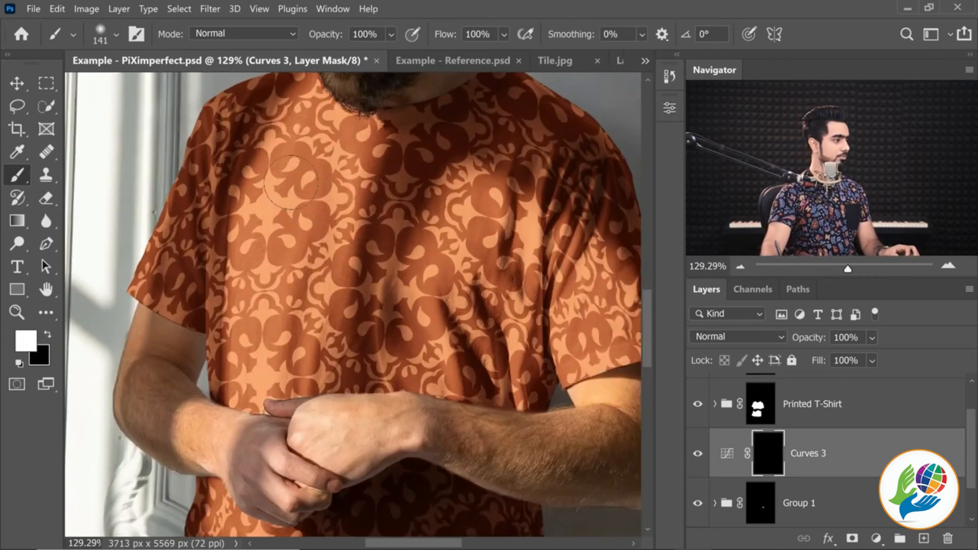
pyautogui.hotkey('ctrl', 'z')
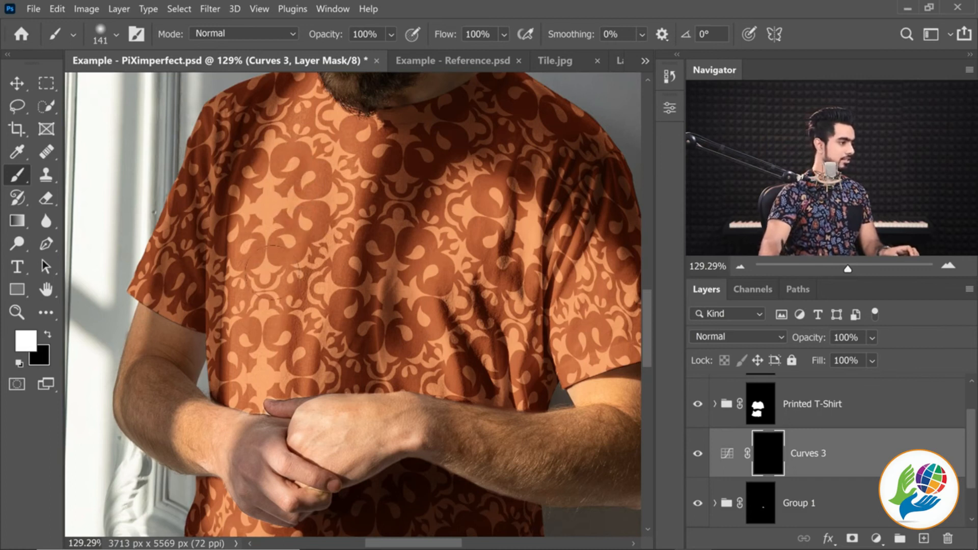
pyautogui.press('[')
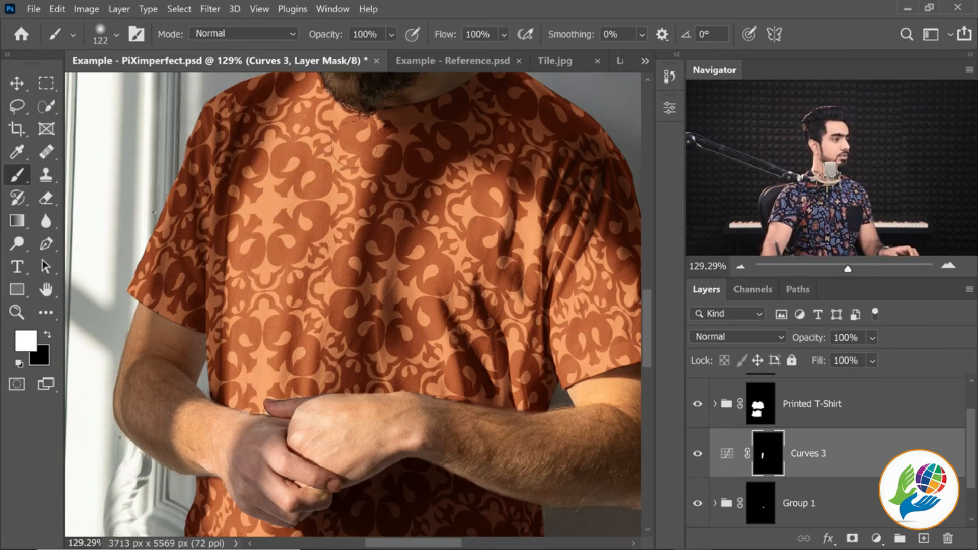
pyautogui.moveTo(287, 171); pyautogui.dragTo(335, 173)
# - Set the brush flow to 10% and gradually darken the remaining highlights across the shirt on the Curves 3 mask, using brush sizes 224 and 174
pyautogui.press(']')
pyautogui.press(']')
pyautogui.press(']')
pyautogui.press(']')
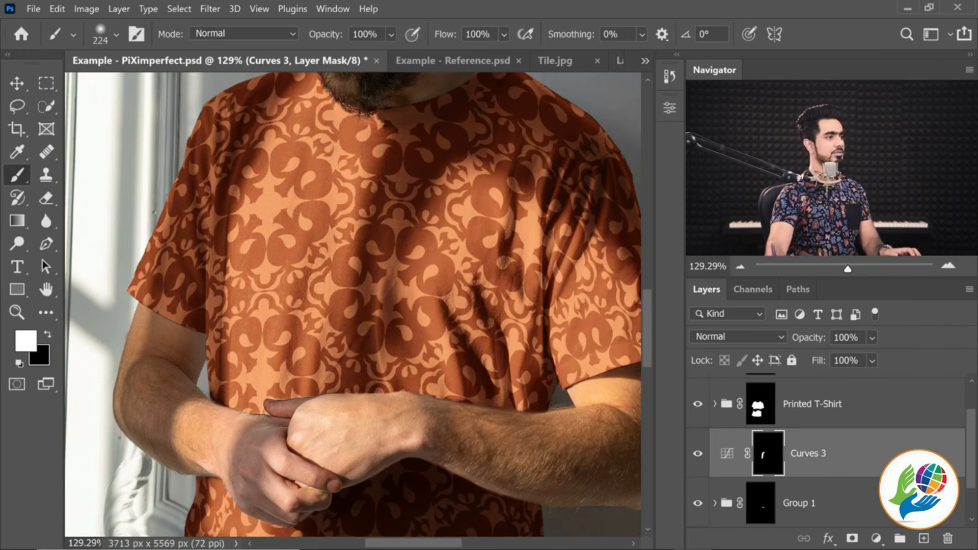
pyautogui.write('10')
pyautogui.press('Return')
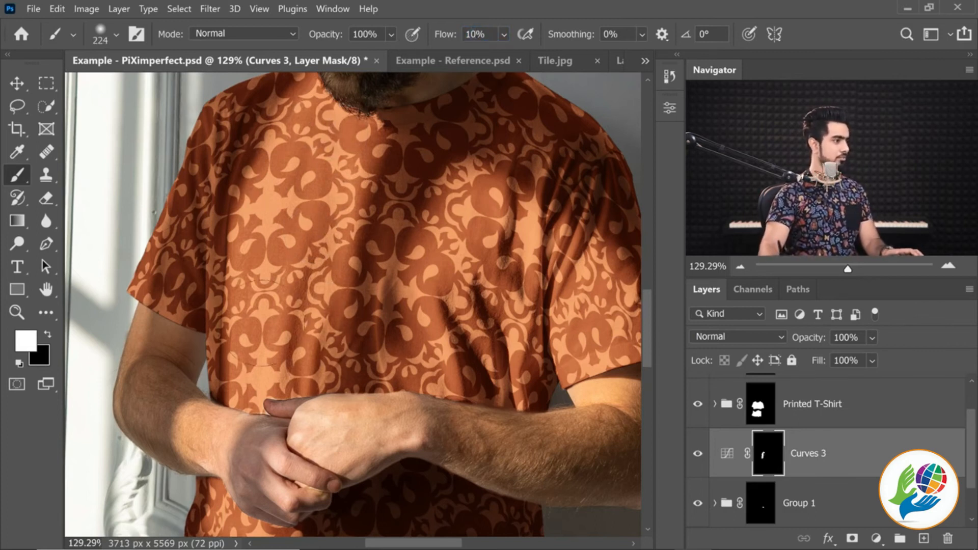
pyautogui.moveTo(492, 325); pyautogui.dragTo(474, 325)
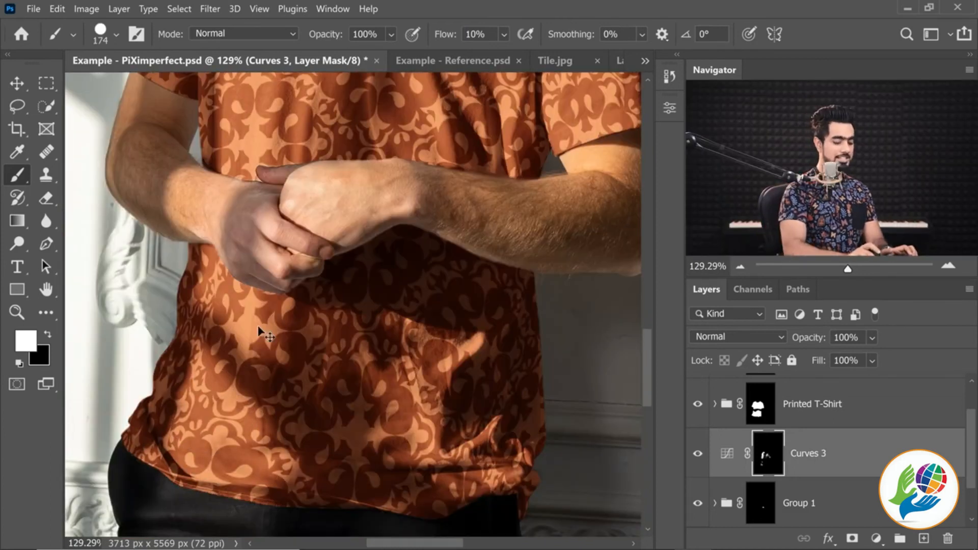
# - Rename the Curves 3 layer as Darkening the Highlights and Group 1 as Ambience
pyautogui.hotkey('ctrl', '0')
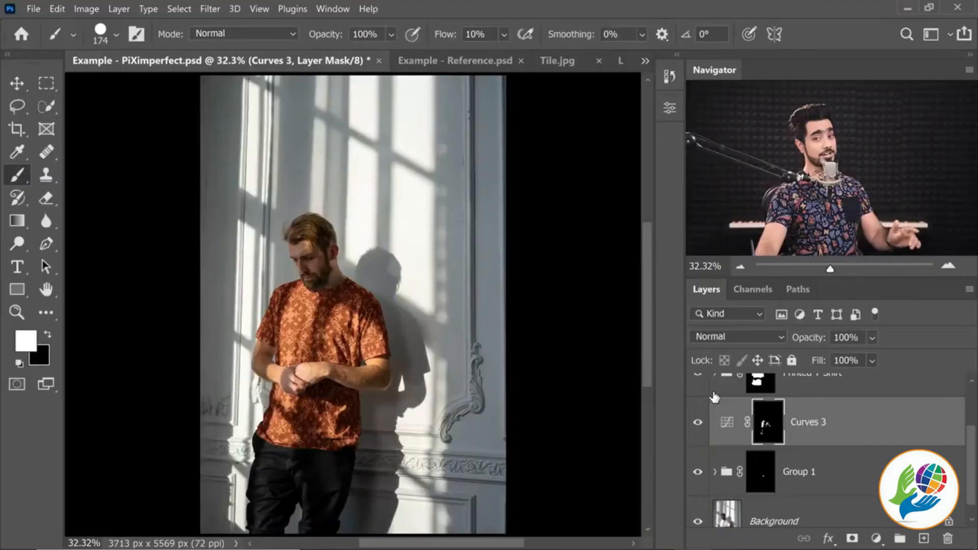
pyautogui.doubleClick(804, 422)
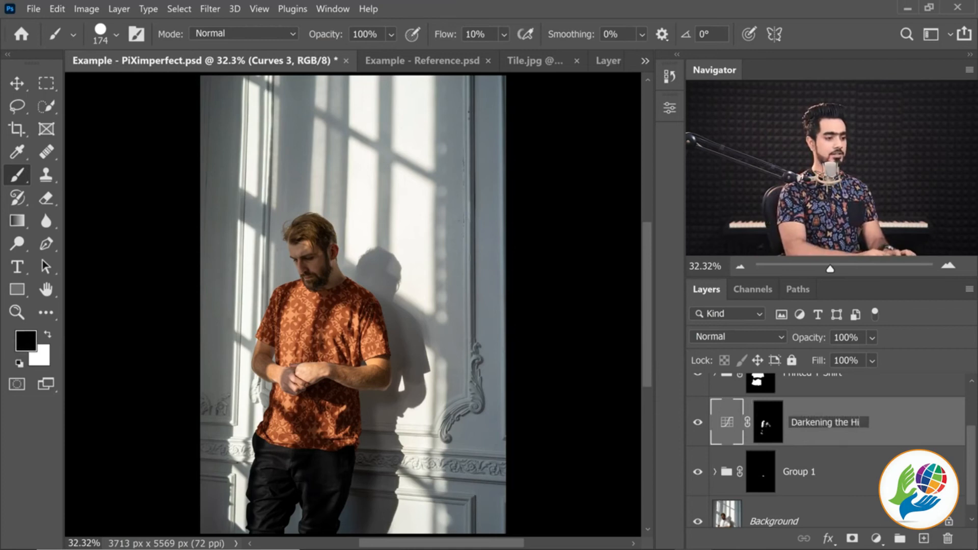
pyautogui.write('Darkening the Highlights')
pyautogui.press('Return')
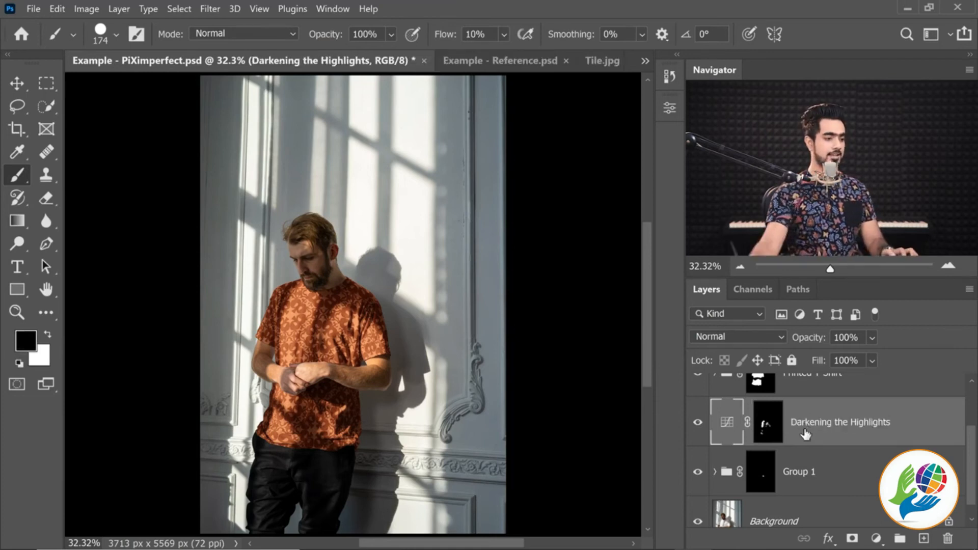
pyautogui.doubleClick(814, 474)
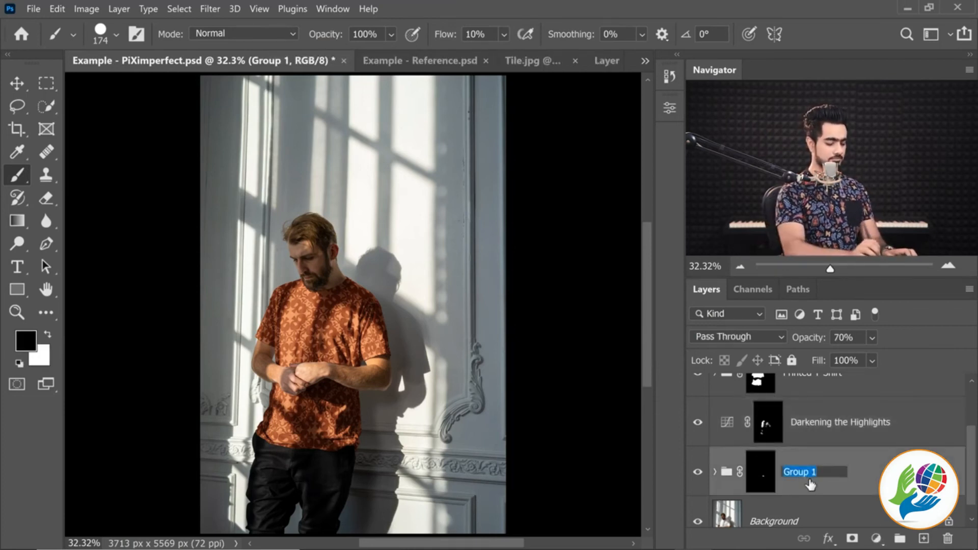
pyautogui.write('Ambience')
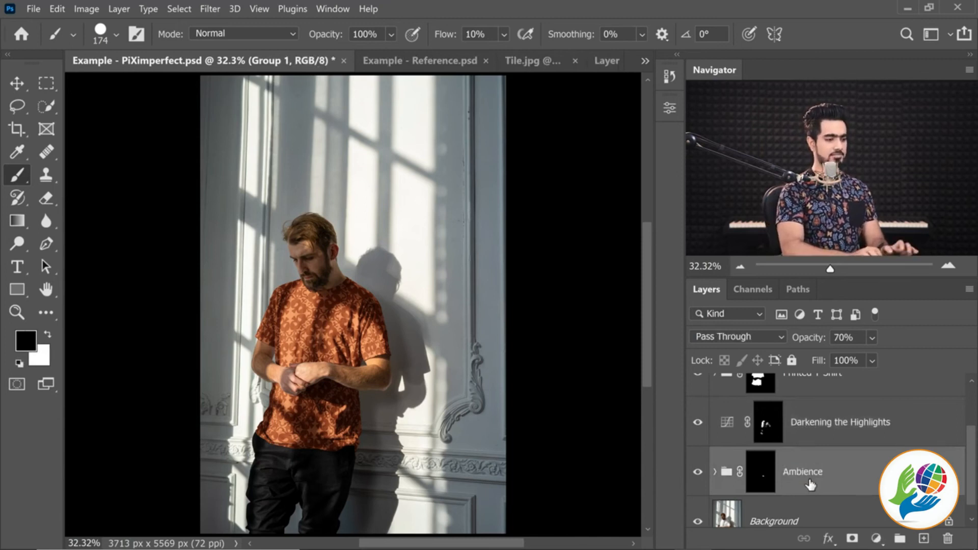
pyautogui.press('Return')
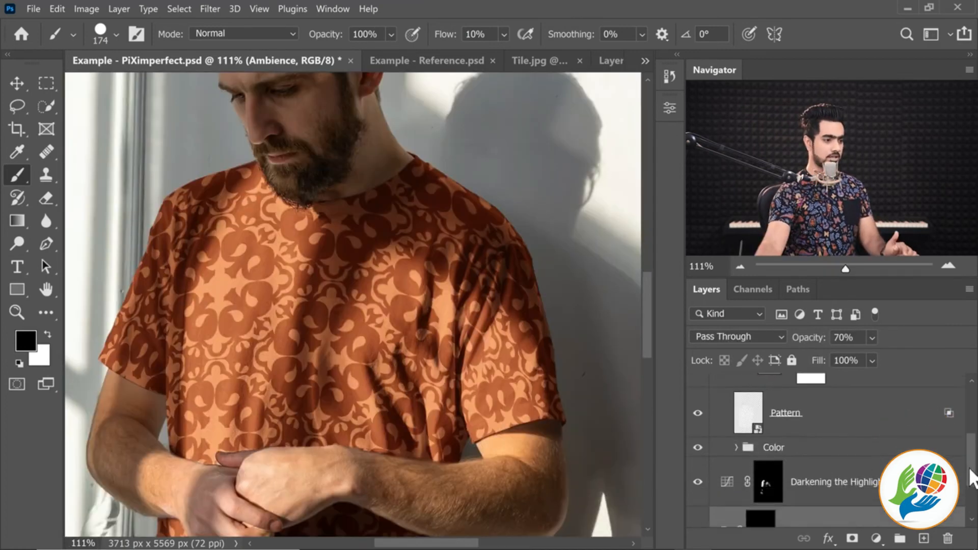
# - Group the Pattern smart object with its clipped Color Fill 2 layer and name the group Pattern
pyautogui.scroll(2, 844, 456)
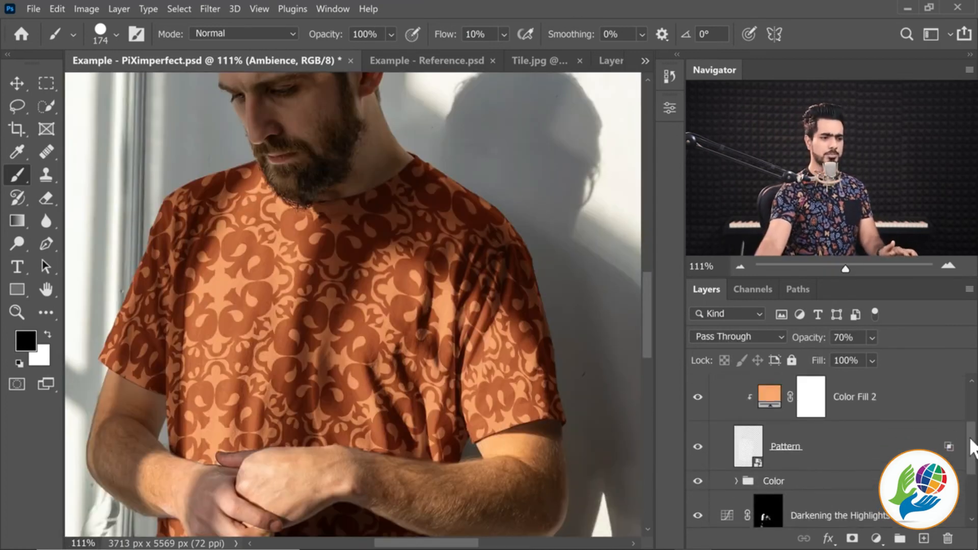
pyautogui.scroll(1, 872, 466)
pyautogui.click(872, 464)
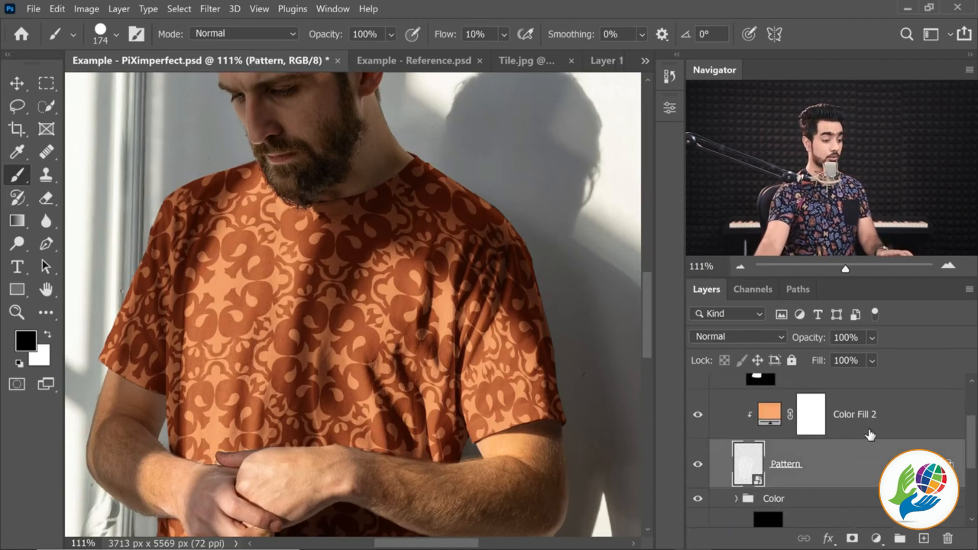
pyautogui.click(901, 431)
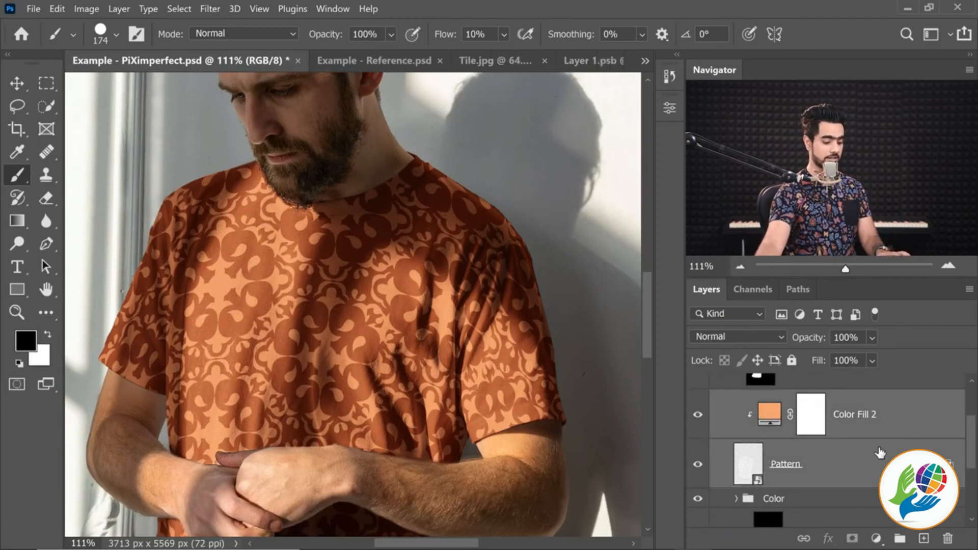
pyautogui.hotkey('ctrl', 'g')
pyautogui.doubleClick(779, 400)
pyautogui.write('Pattern')
pyautogui.press('Return')
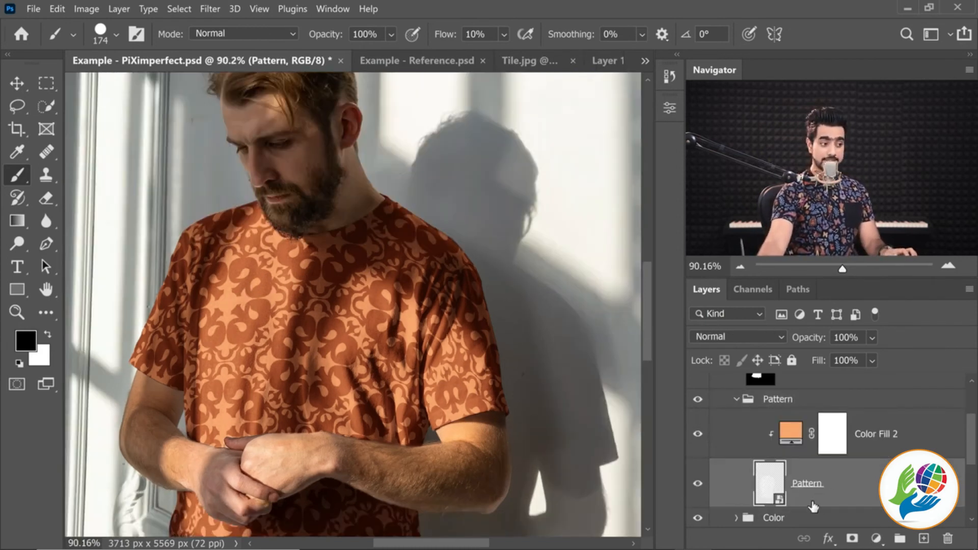
# - Start the Liquify filter on the Pattern smart object and set its backdrop to the Background layer
pyautogui.click(210, 9)
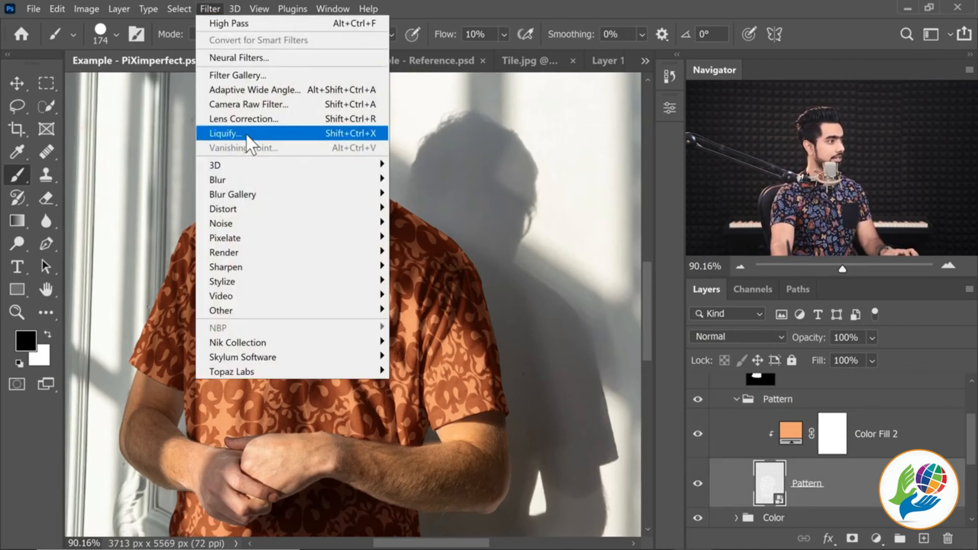
pyautogui.click(248, 134)
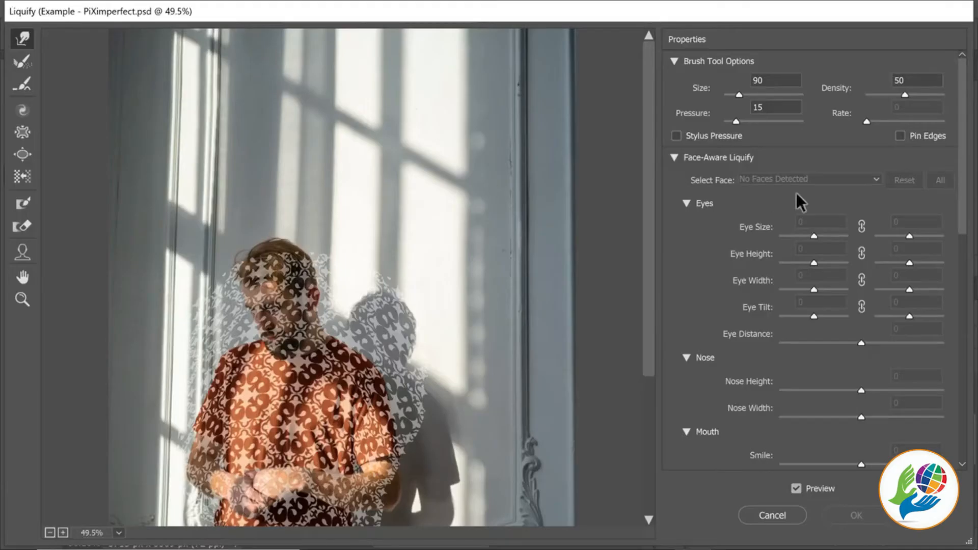
pyautogui.moveTo(964, 219); pyautogui.dragTo(943, 445)
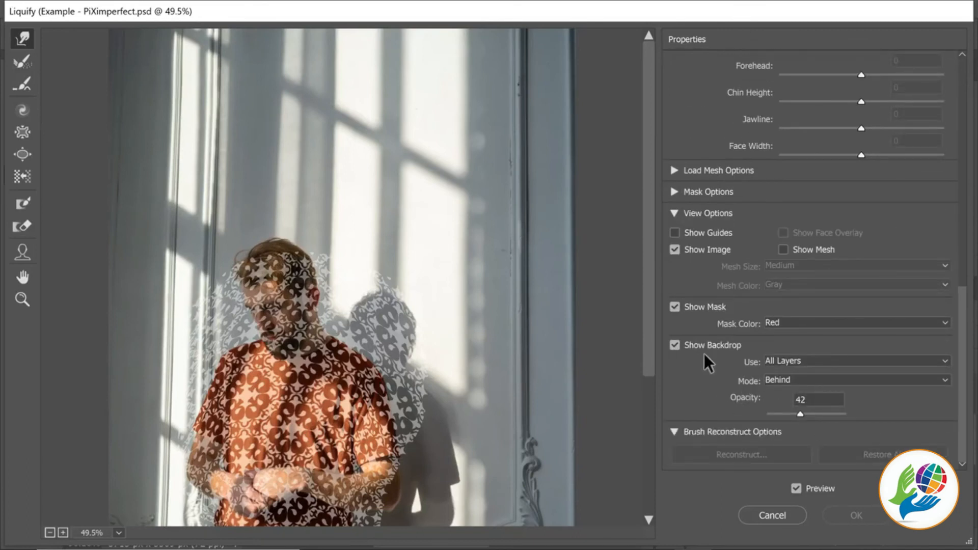
pyautogui.click(797, 361)
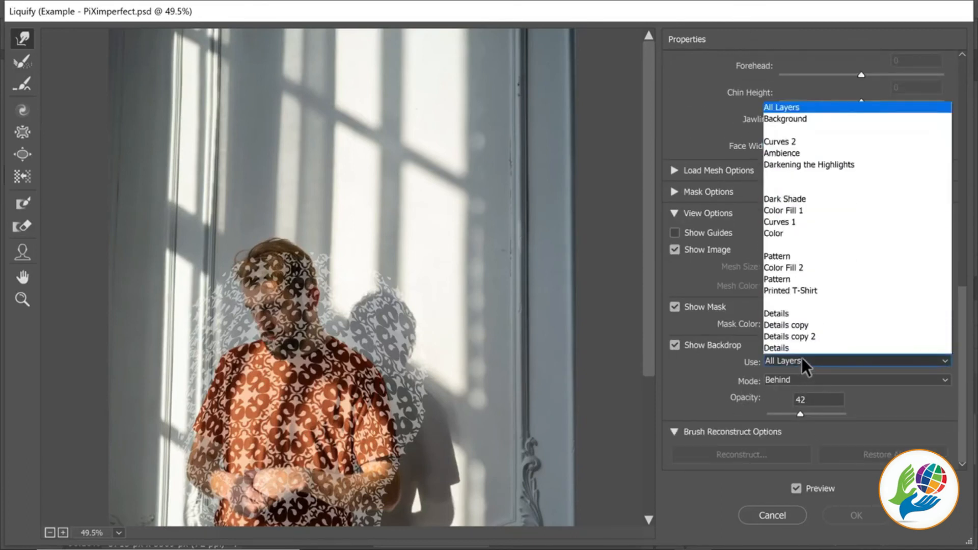
pyautogui.click(776, 120)
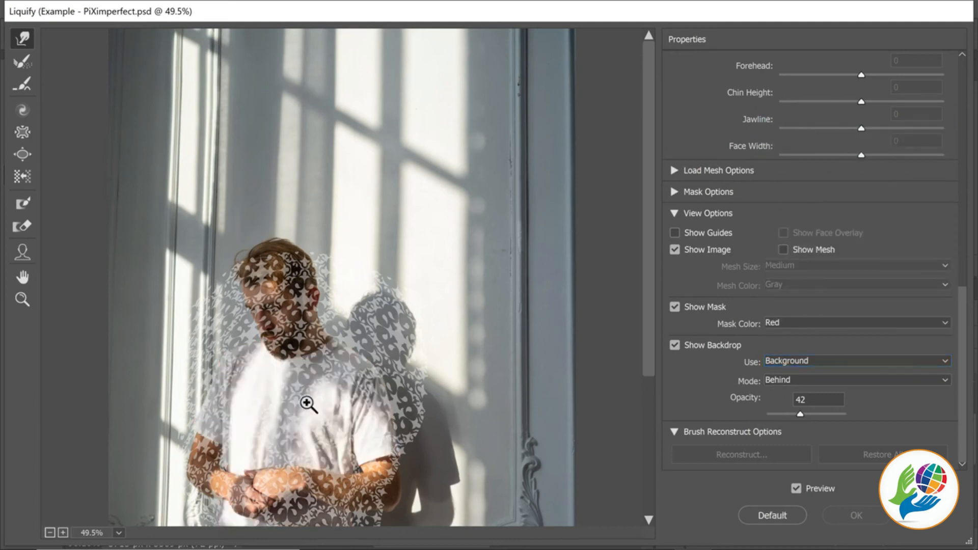
# - Push the pattern with the Forward Warp tool to follow the fabric folds above the forearm, and apply the Liquify filter
pyautogui.moveTo(356, 457); pyautogui.dragTo(251, 382)
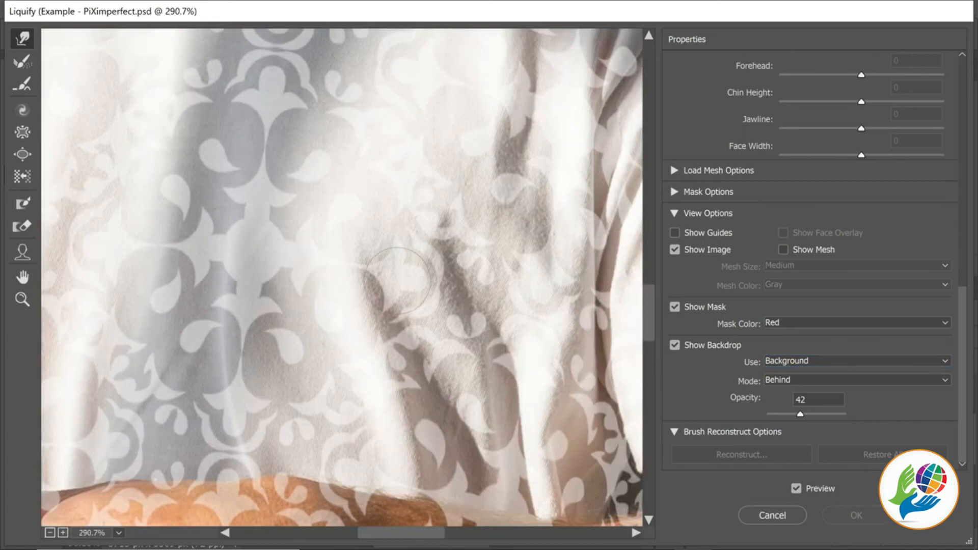
pyautogui.moveTo(351, 285); pyautogui.dragTo(364, 279)
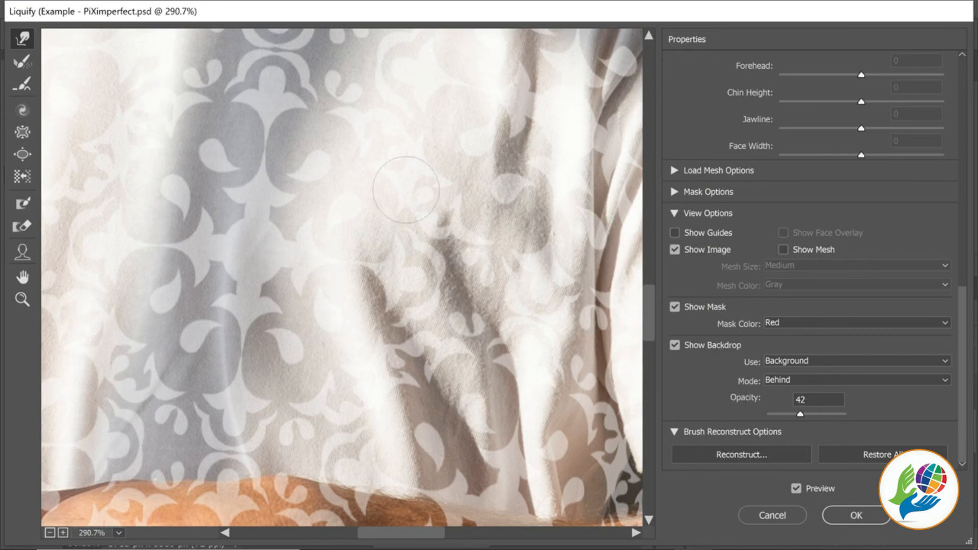
pyautogui.click(858, 517)
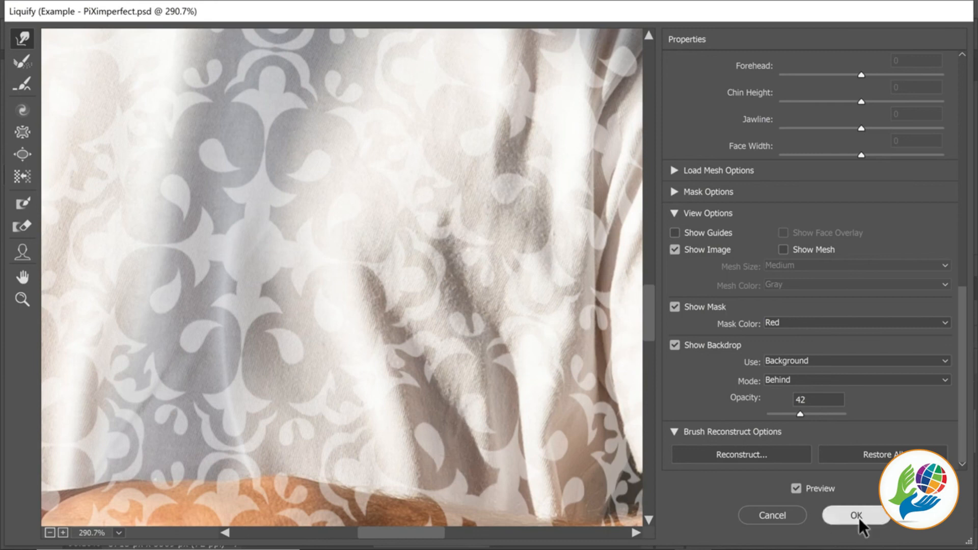
# - Set the blending mode of the Pattern smart object to Screen
pyautogui.moveTo(377, 384); pyautogui.dragTo(325, 379)
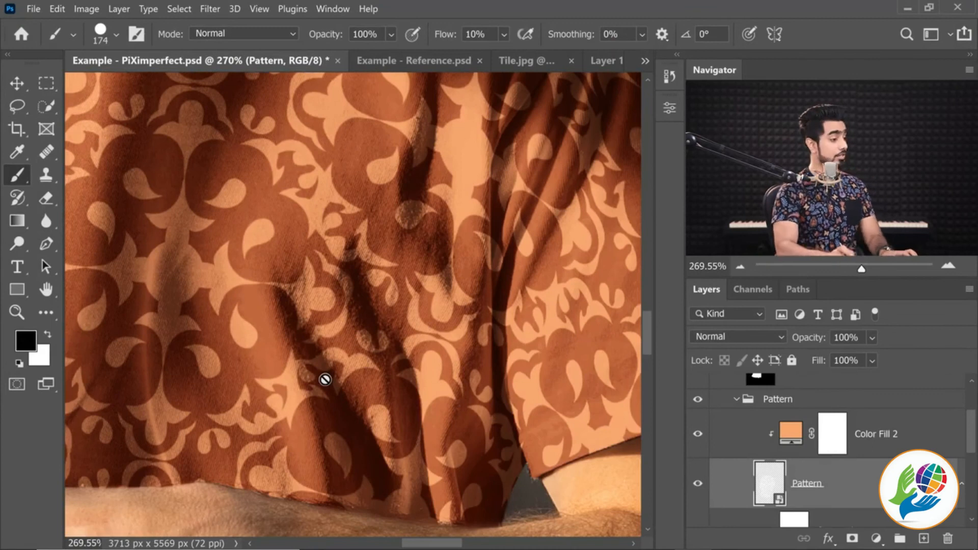
pyautogui.moveTo(312, 272); pyautogui.dragTo(284, 288)
pyautogui.hotkey('ctrl', '0')
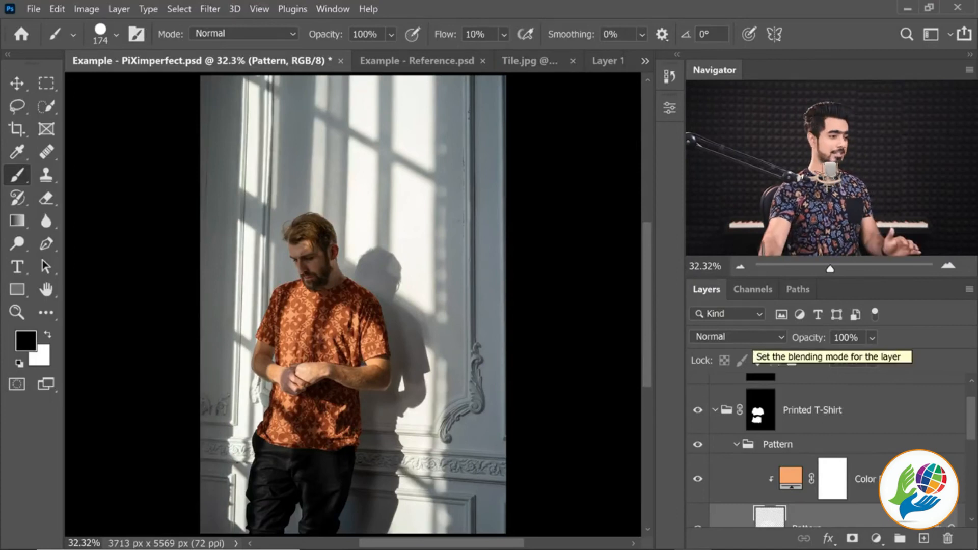
pyautogui.click(736, 336)
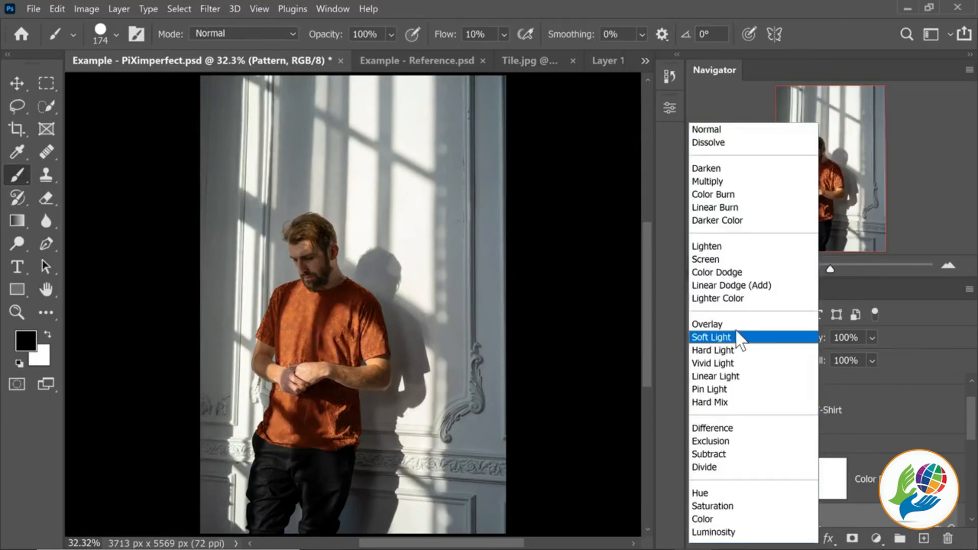
pyautogui.click(718, 260)
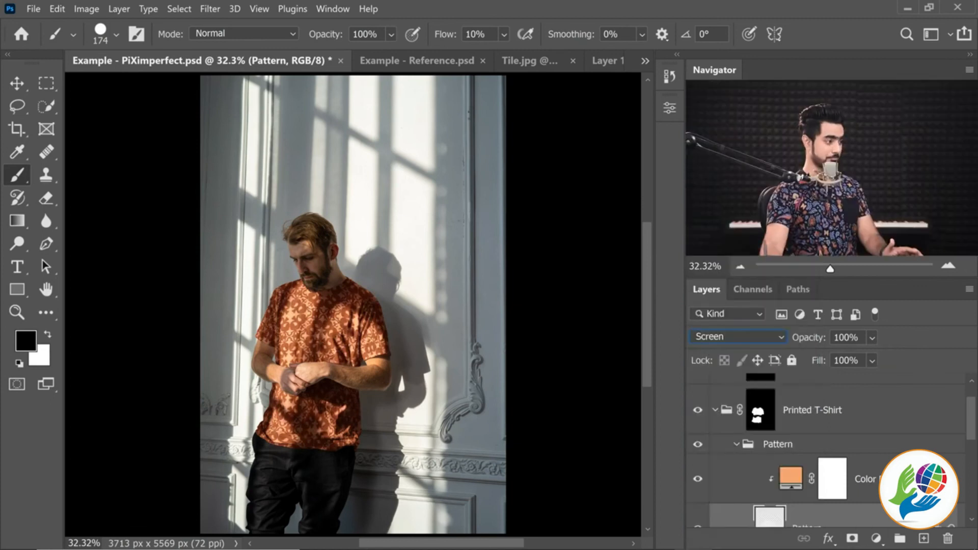
# - Split the underlying layer's black Blend If point to 0 / 137 for the Pattern smart object and apply the layer style
pyautogui.scroll(-2, 825, 448)
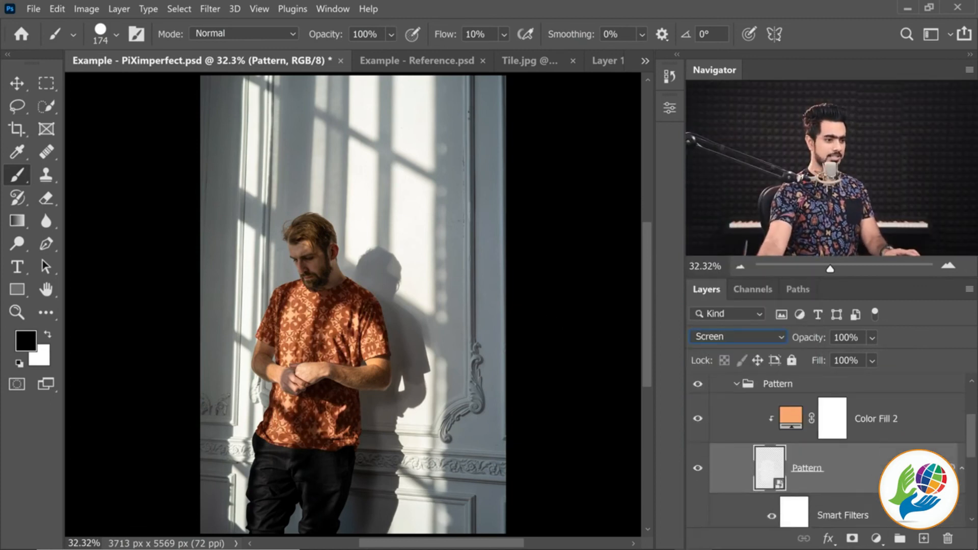
pyautogui.doubleClick(886, 468)
pyautogui.moveTo(525, 146); pyautogui.dragTo(750, 127)
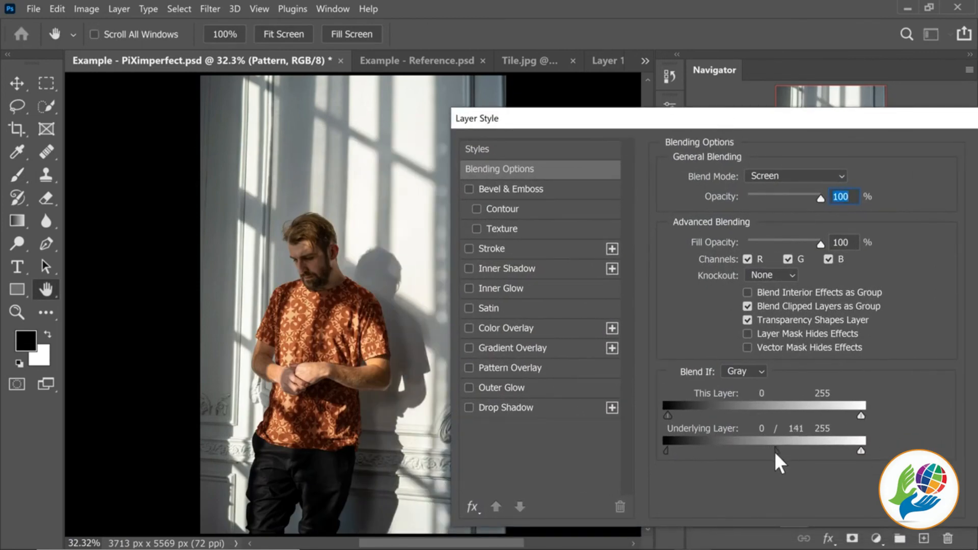
pyautogui.moveTo(775, 451); pyautogui.dragTo(771, 451)
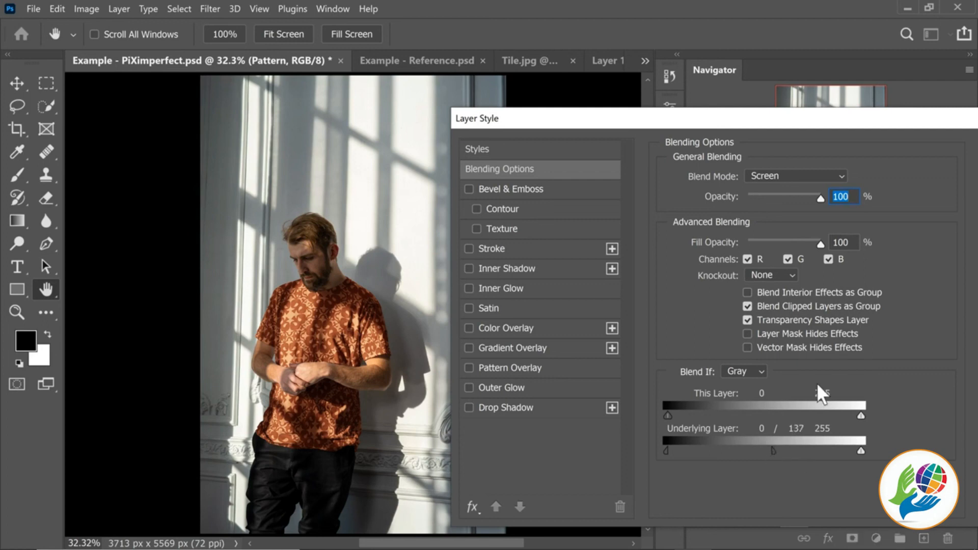
pyautogui.moveTo(758, 122); pyautogui.dragTo(506, 126)
pyautogui.click(749, 153)
pyautogui.press('b')
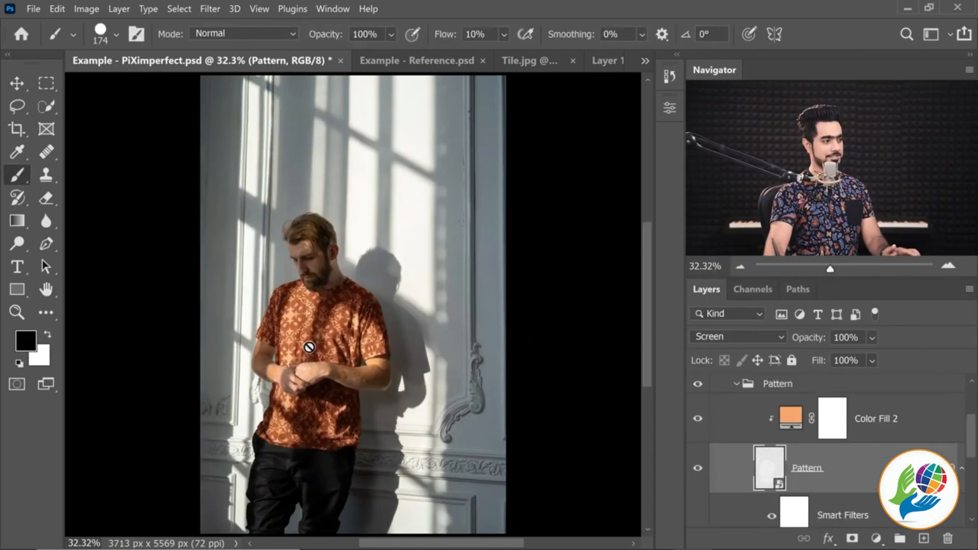